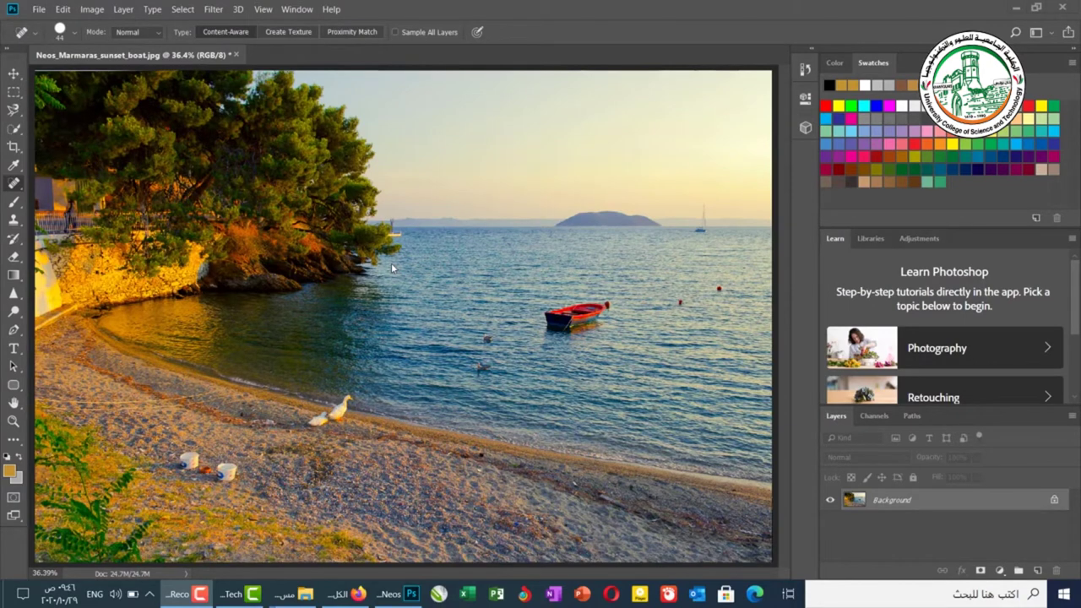
Step: Activate the Spot Healing Brush Tool and look over its brush size, hardness and spacing settings
{"action": "left_click", "coordinate": [13, 186]}
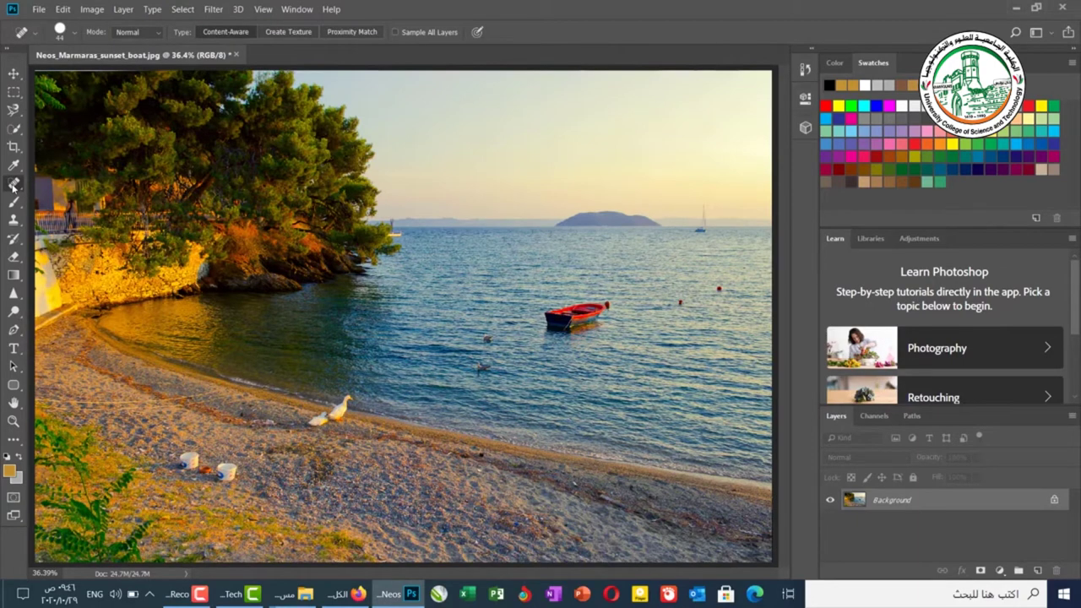
{"action": "right_click", "coordinate": [14, 186]}
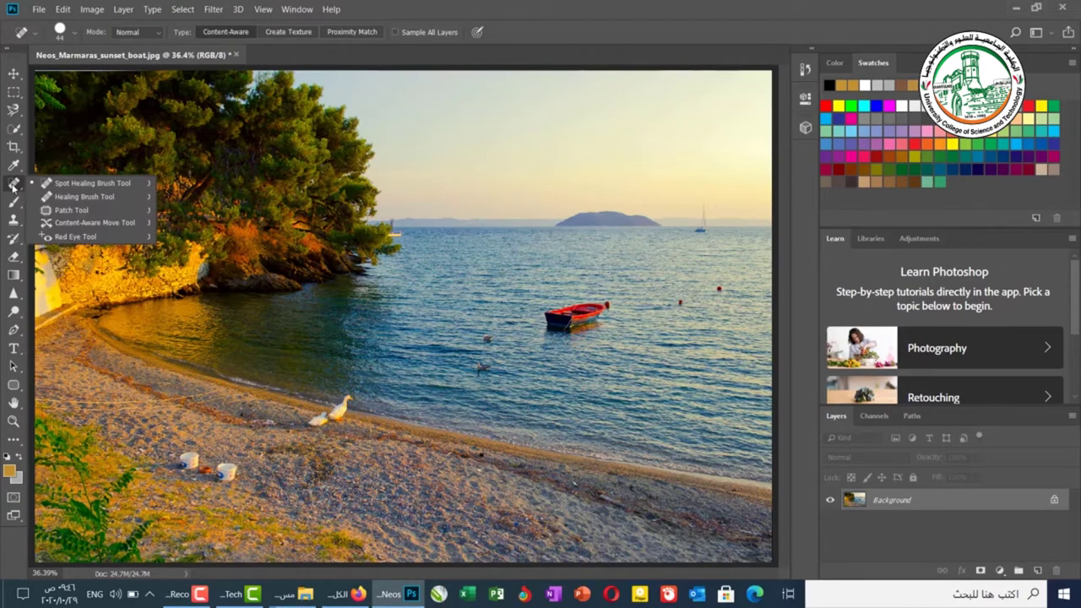
{"action": "left_click", "coordinate": [96, 184]}
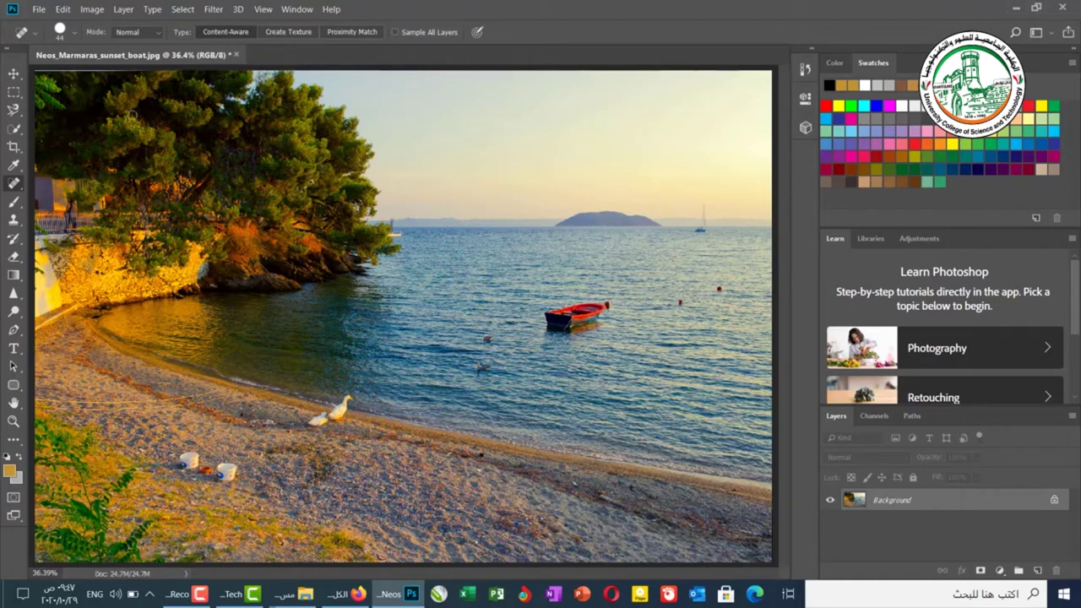
{"action": "left_click", "coordinate": [76, 34]}
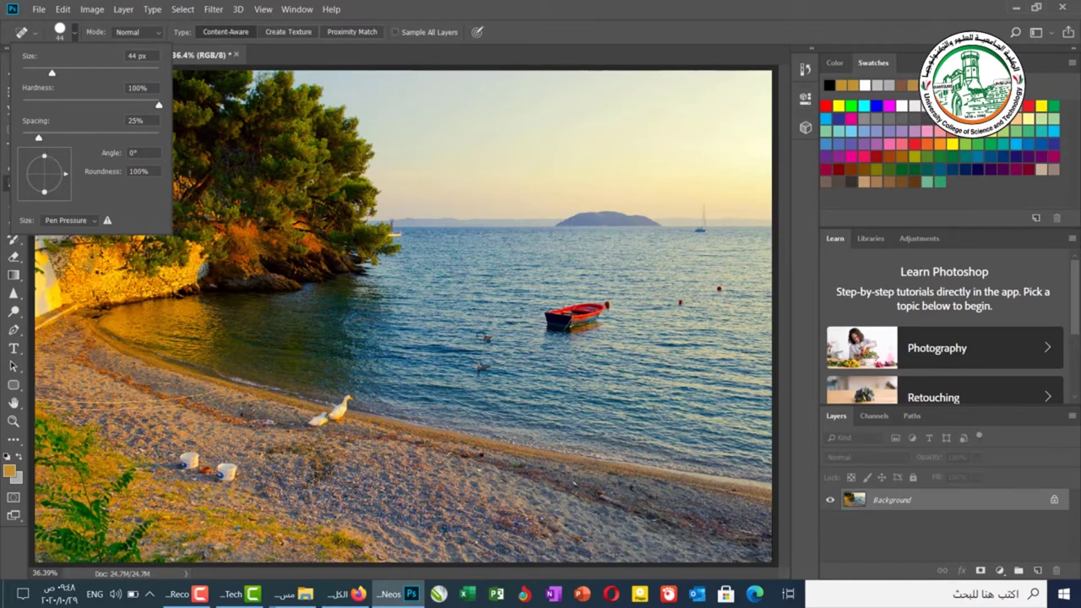
{"action": "key", "text": "Return"}
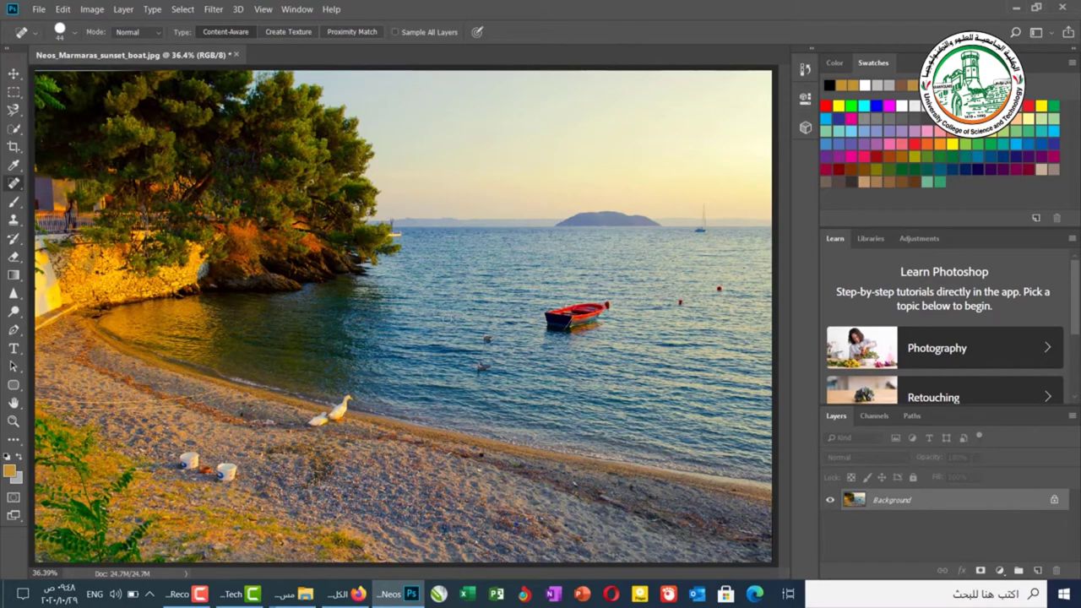
Step: Remove the upper of the two birds floating on the water with the Spot Healing Brush at 100% zoom
{"action": "key", "text": "ctrl+plus"}
{"action": "key", "text": "ctrl+plus"}
{"action": "key", "text": "ctrl+plus"}
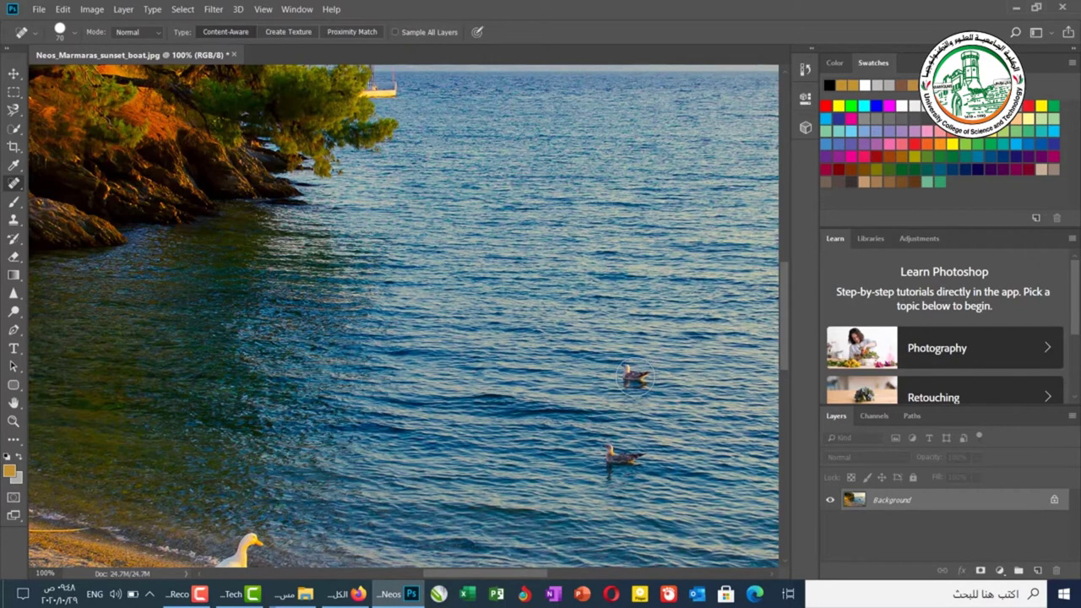
{"action": "left_click", "coordinate": [635, 377]}
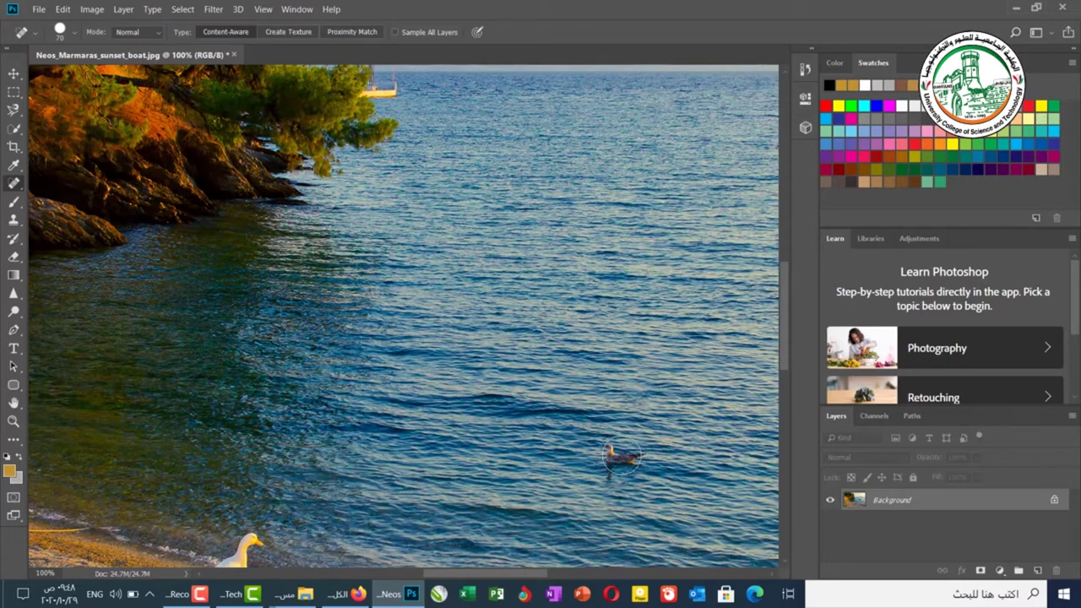
Step: Enlarge the healing brush to 150 px and remove the remaining bird from the water
{"action": "key", "text": "bracketright"}
{"action": "key", "text": "bracketright"}
{"action": "left_click", "coordinate": [621, 455]}
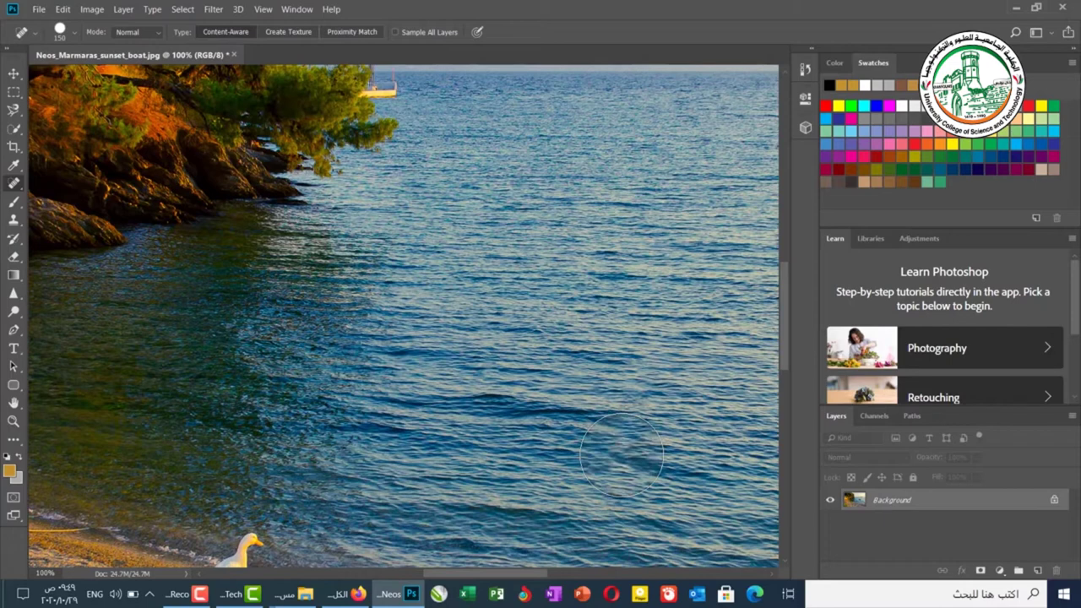
{"action": "left_click", "coordinate": [621, 456]}
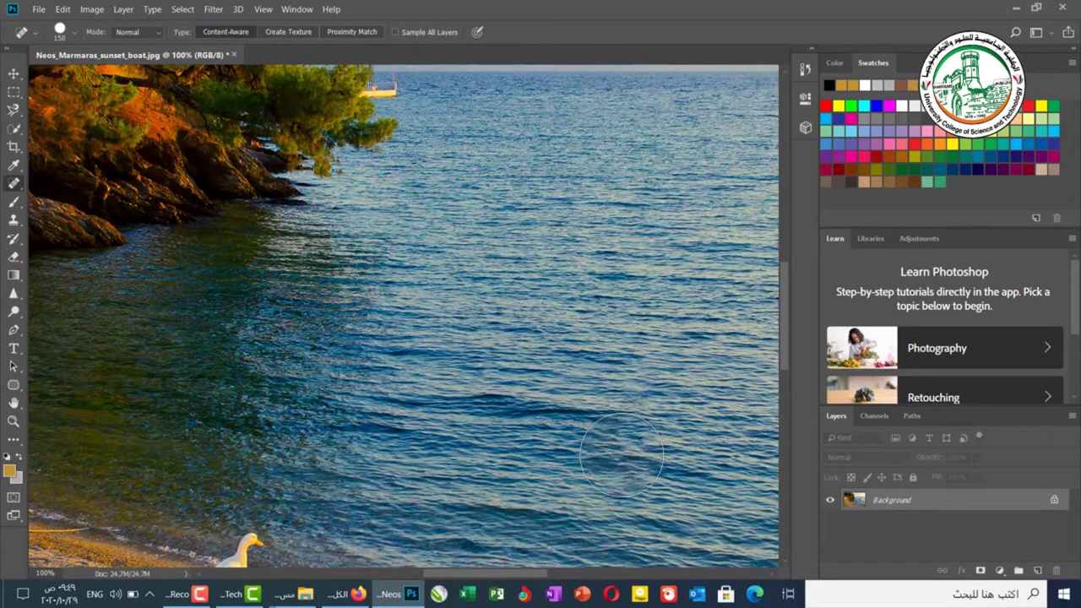
{"action": "key", "text": "ctrl+0"}
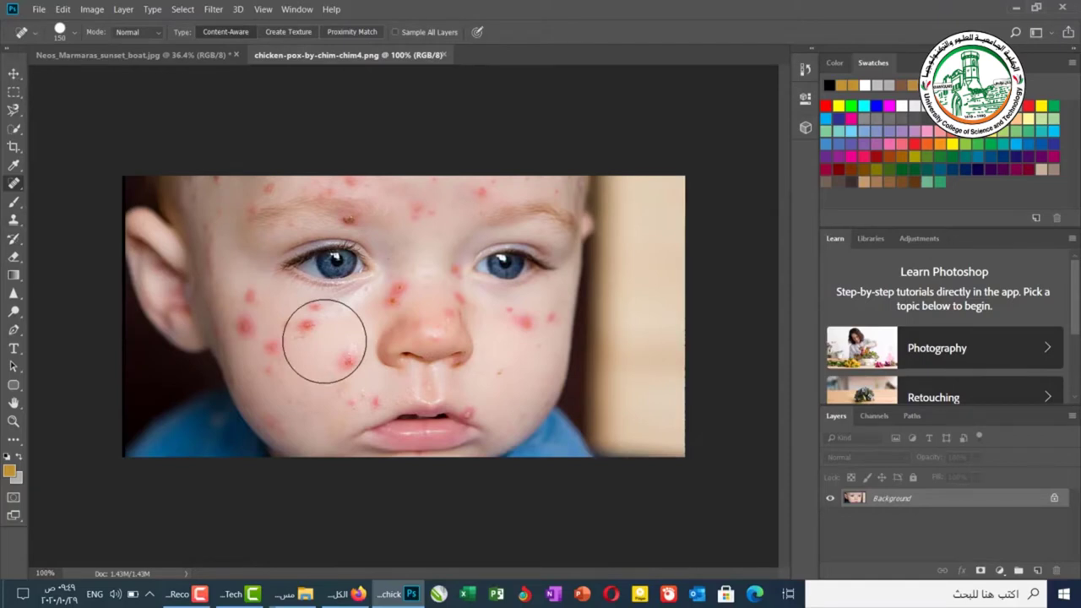
Step: Shrink the healing brush to spot size and remove the spots under the child's eye and beside the mouth in the chicken-pox photo
{"action": "key", "text": "bracketleft"}
{"action": "key", "text": "bracketleft"}
{"action": "key", "text": "bracketleft"}
{"action": "key", "text": "bracketleft"}
{"action": "key", "text": "bracketleft"}
{"action": "key", "text": "bracketleft"}
{"action": "key", "text": "bracketleft"}
{"action": "key", "text": "bracketleft"}
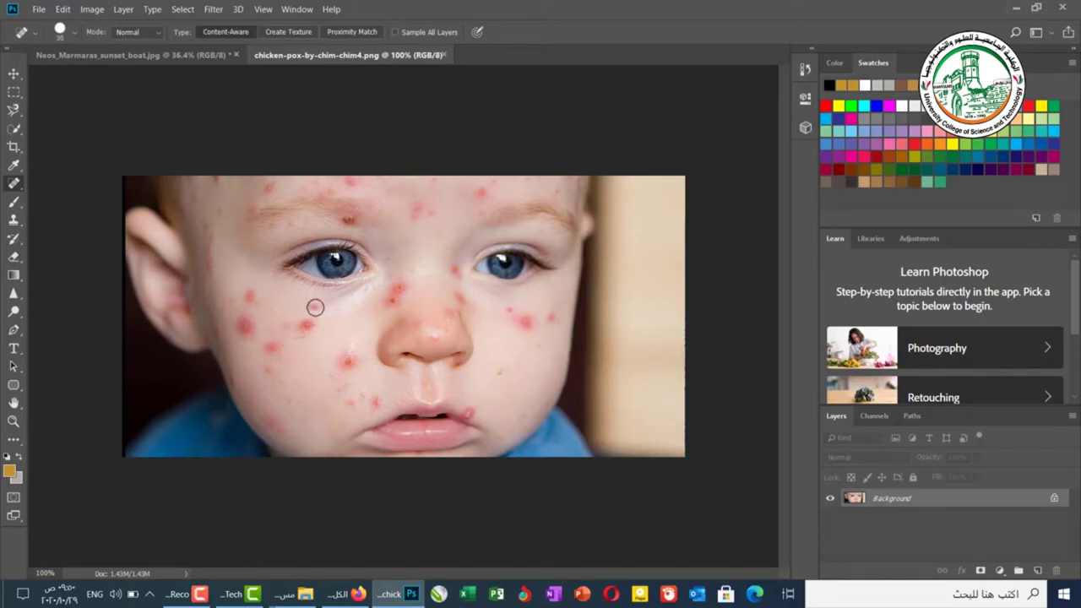
{"action": "left_click", "coordinate": [315, 308]}
{"action": "left_click", "coordinate": [347, 362]}
{"action": "left_click_drag", "start_coordinate": [374, 406], "coordinate": [361, 404]}
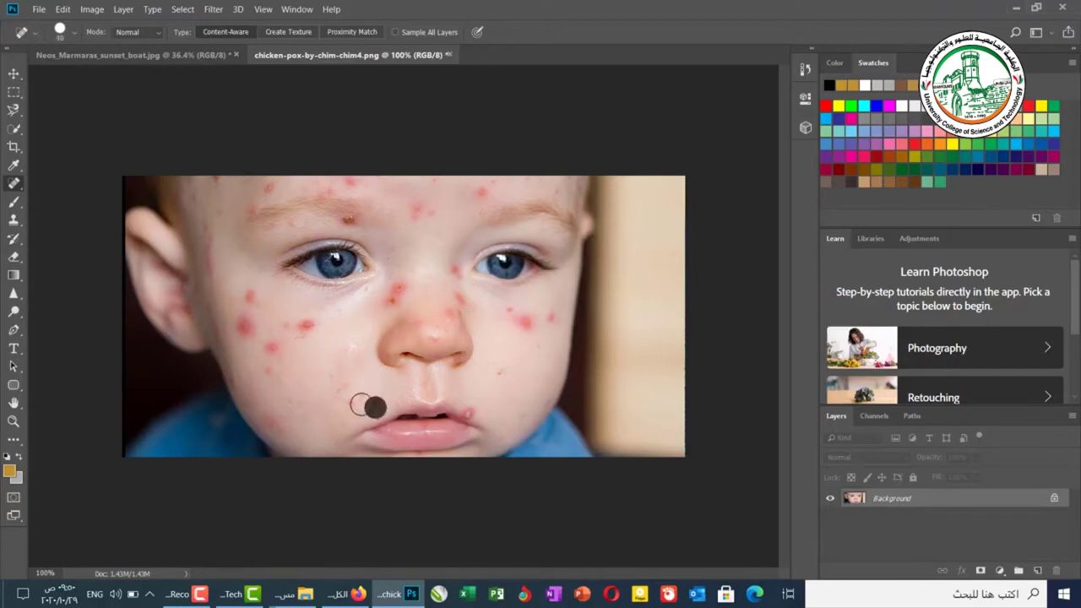
{"action": "left_click", "coordinate": [358, 395]}
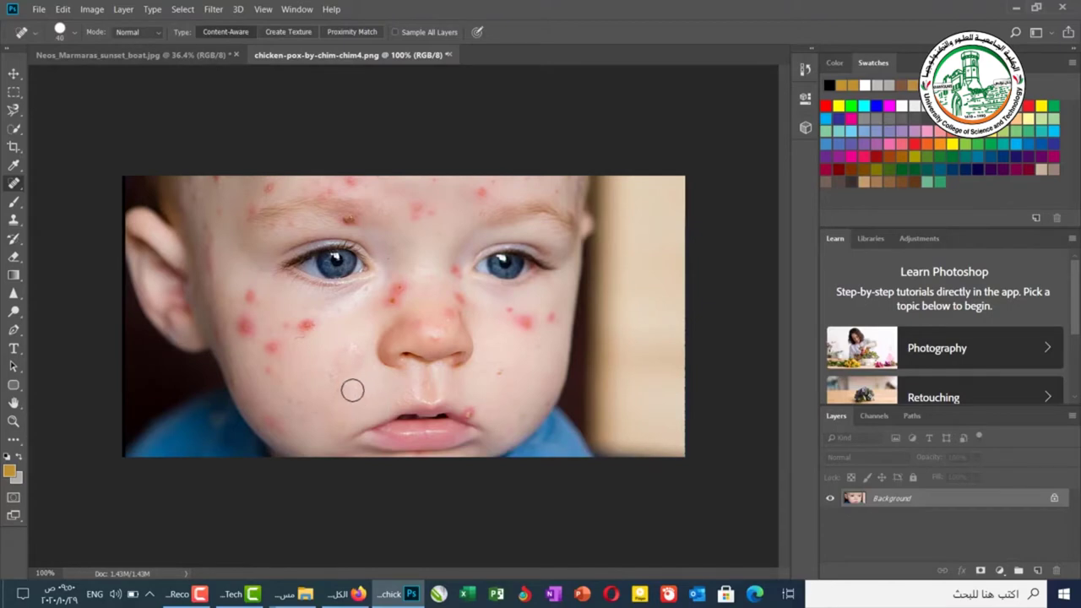
Step: Heal the red spots in the middle of the same cheek and down along the jaw
{"action": "left_click", "coordinate": [309, 322]}
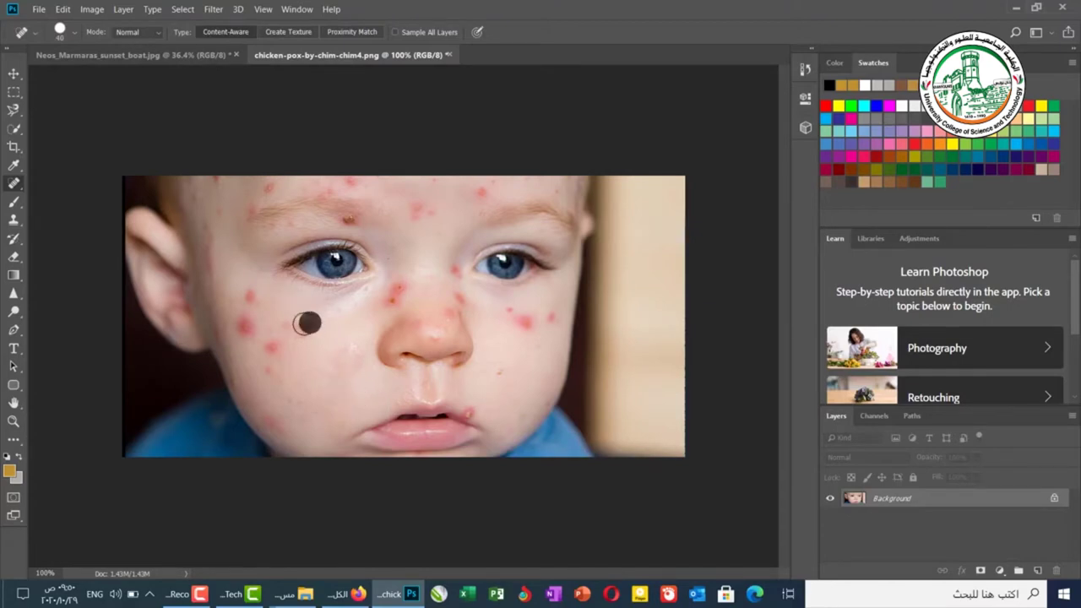
{"action": "left_click", "coordinate": [292, 324]}
{"action": "left_click", "coordinate": [299, 328]}
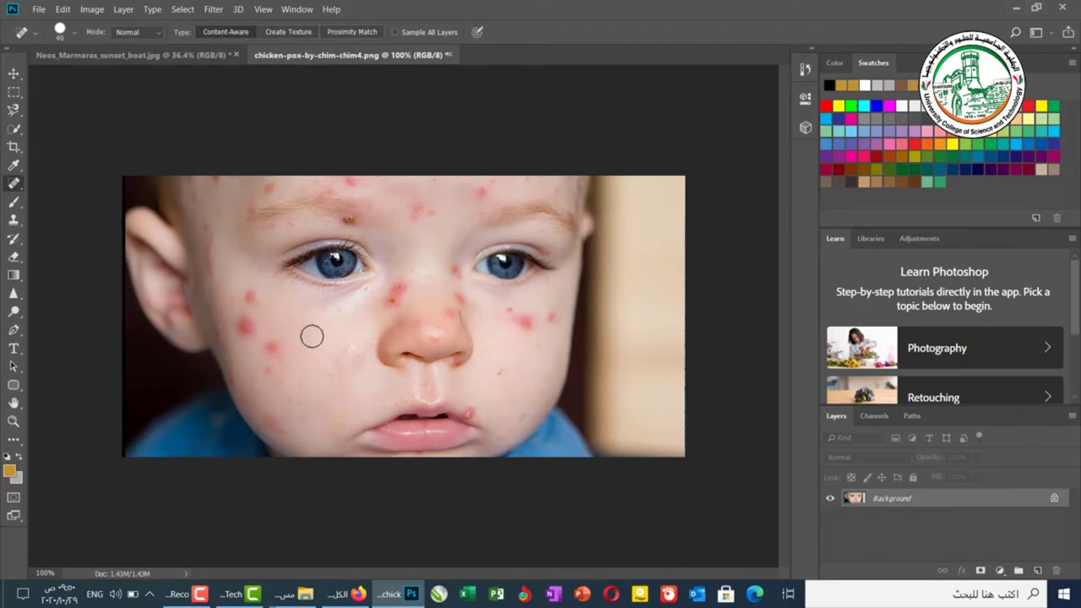
{"action": "left_click", "coordinate": [278, 338]}
{"action": "left_click", "coordinate": [265, 357]}
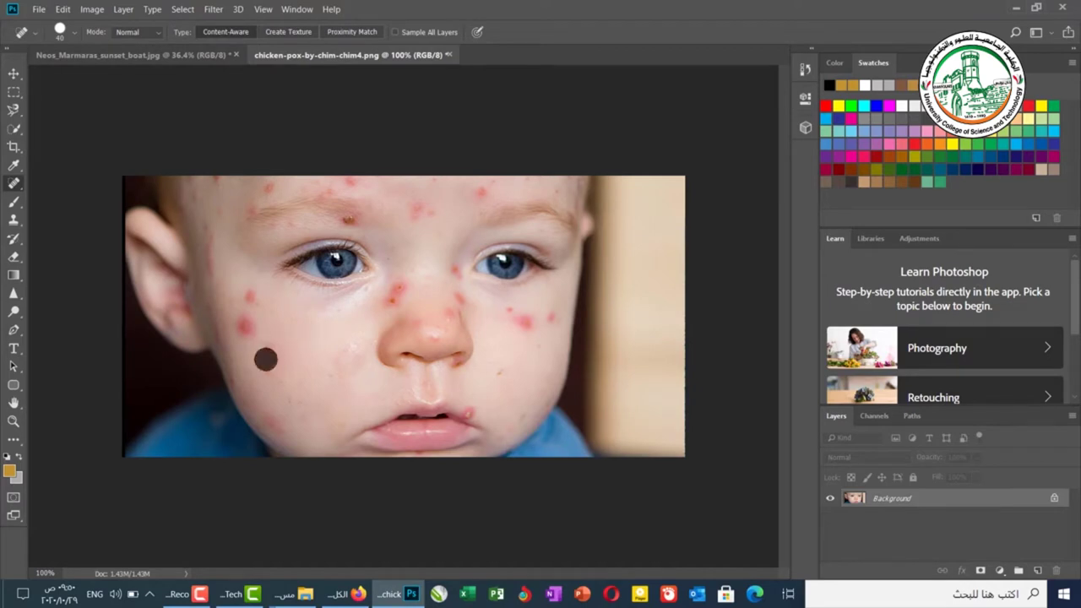
{"action": "left_click", "coordinate": [273, 352]}
{"action": "left_click", "coordinate": [263, 417]}
{"action": "left_click", "coordinate": [239, 388]}
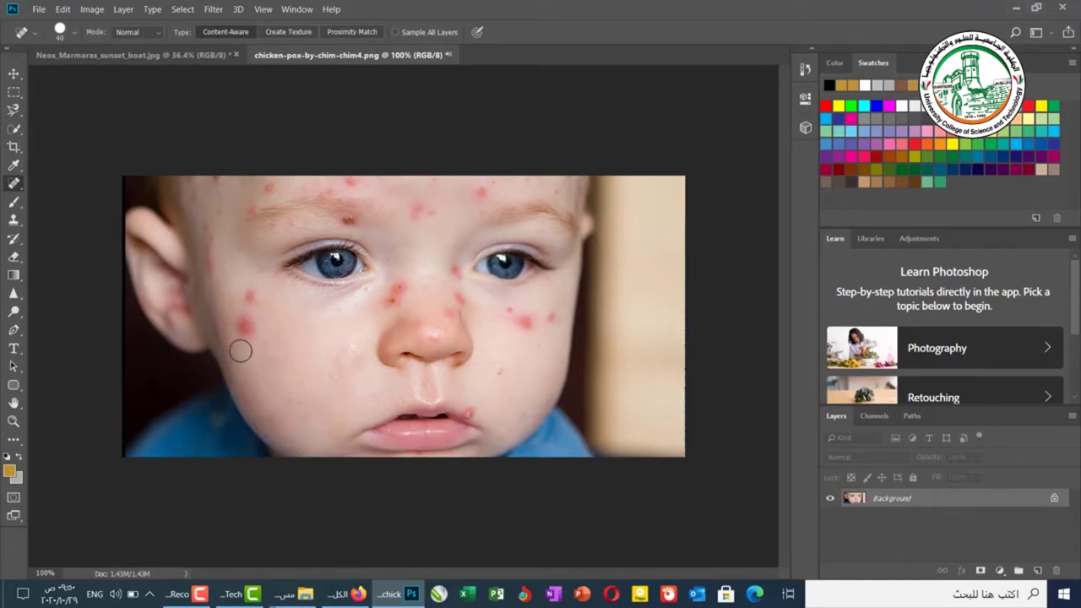
Step: Heal the two red spots on the outer cheek nearest the visible ear
{"action": "left_click", "coordinate": [241, 324]}
{"action": "left_click", "coordinate": [244, 296]}
{"action": "left_click", "coordinate": [249, 320]}
{"action": "left_click", "coordinate": [250, 336]}
{"action": "left_click", "coordinate": [234, 335]}
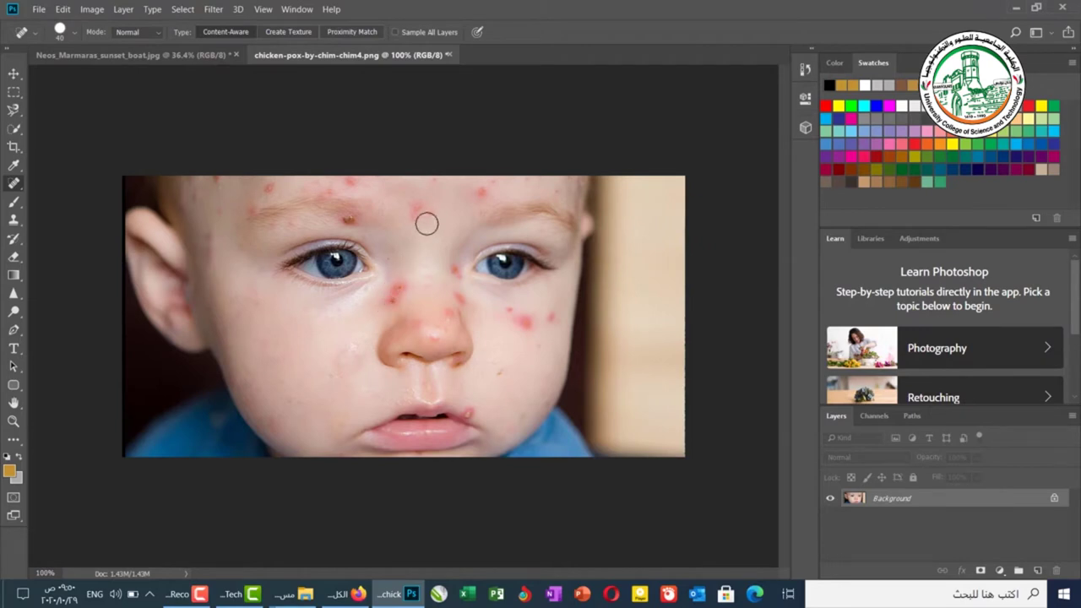
Step: Heal all the red spots on the opposite cheek, between the eye and the chin
{"action": "left_click", "coordinate": [518, 322]}
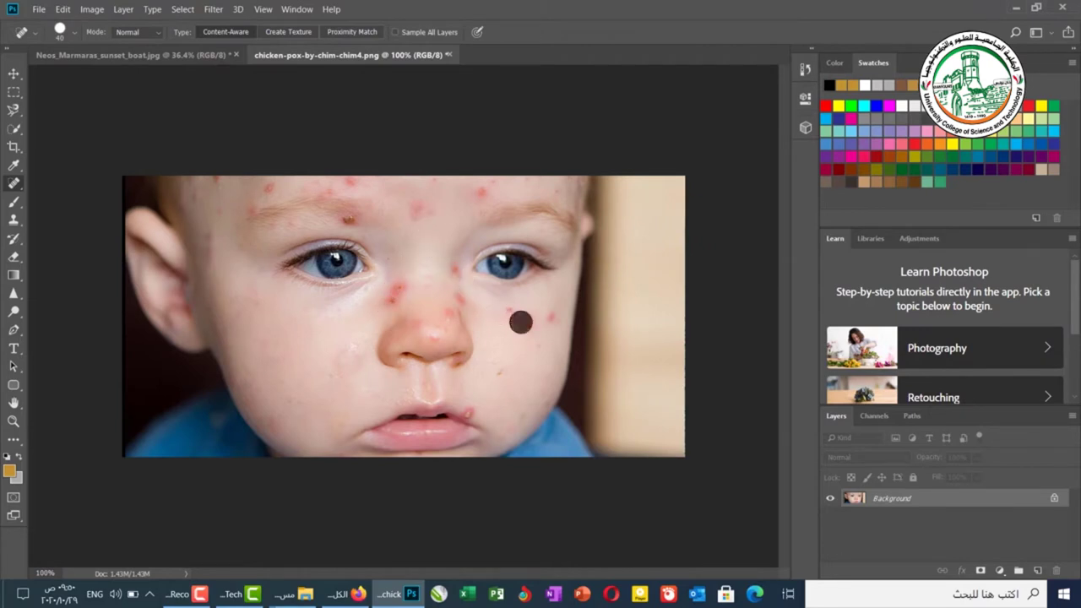
{"action": "left_click", "coordinate": [543, 316]}
{"action": "left_click", "coordinate": [523, 324]}
{"action": "left_click", "coordinate": [506, 306]}
{"action": "left_click", "coordinate": [528, 318]}
{"action": "left_click", "coordinate": [538, 345]}
{"action": "left_click", "coordinate": [561, 327]}
{"action": "left_click_drag", "start_coordinate": [560, 320], "coordinate": [533, 347]}
{"action": "left_click", "coordinate": [503, 366]}
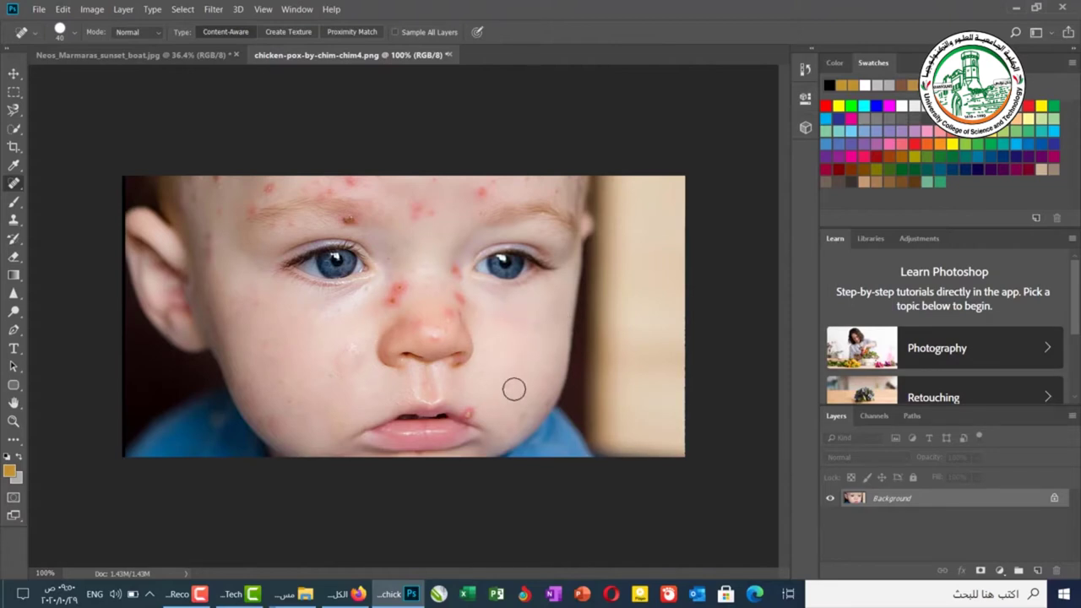
{"action": "left_click", "coordinate": [544, 403]}
Step: Heal the spots on both sides of the nose, undo the last nose stroke, and heal the spot at the mouth corner
{"action": "left_click_drag", "start_coordinate": [461, 298], "coordinate": [462, 298]}
{"action": "left_click", "coordinate": [456, 313]}
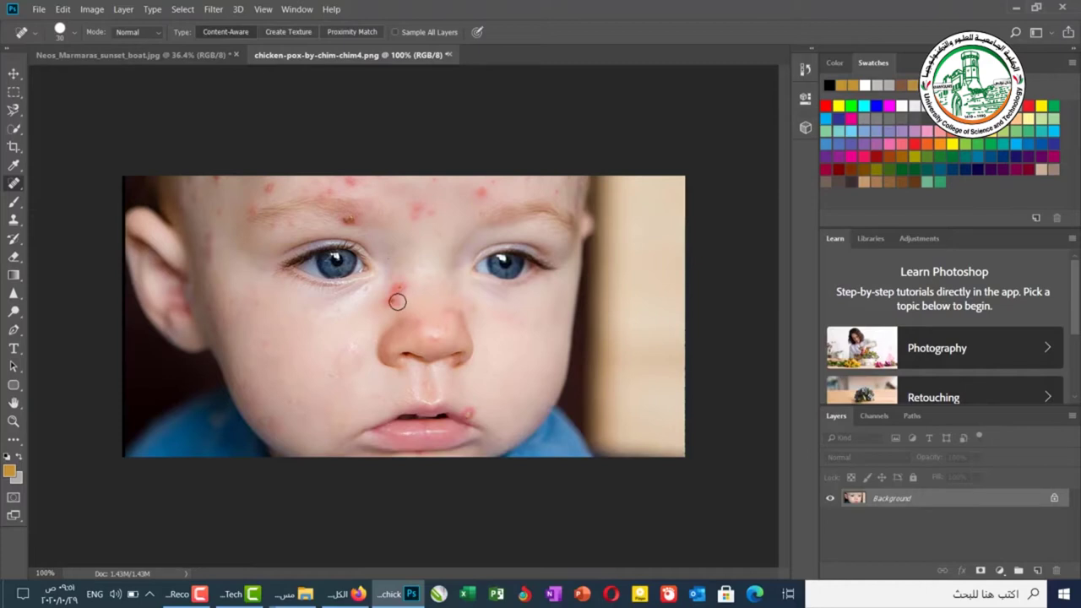
{"action": "left_click", "coordinate": [398, 287]}
{"action": "left_click_drag", "start_coordinate": [386, 301], "coordinate": [393, 292]}
{"action": "key", "text": "ctrl+z"}
{"action": "left_click_drag", "start_coordinate": [468, 411], "coordinate": [467, 414]}
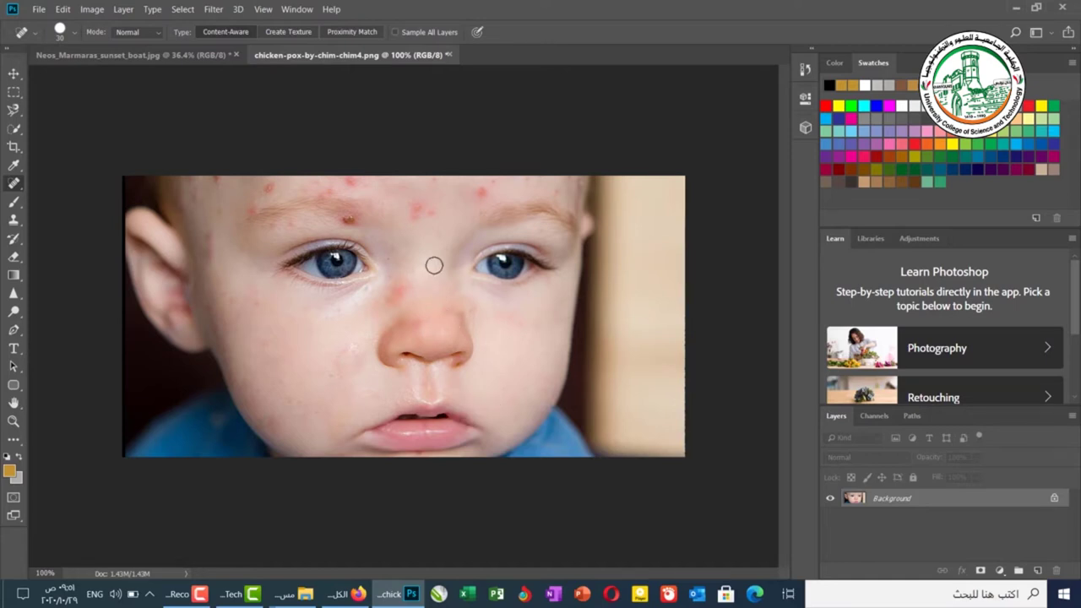
Step: Heal the red spots between the eyebrows and across the forehead above them
{"action": "left_click_drag", "start_coordinate": [416, 207], "coordinate": [418, 208]}
{"action": "left_click", "coordinate": [490, 184]}
{"action": "left_click", "coordinate": [358, 183]}
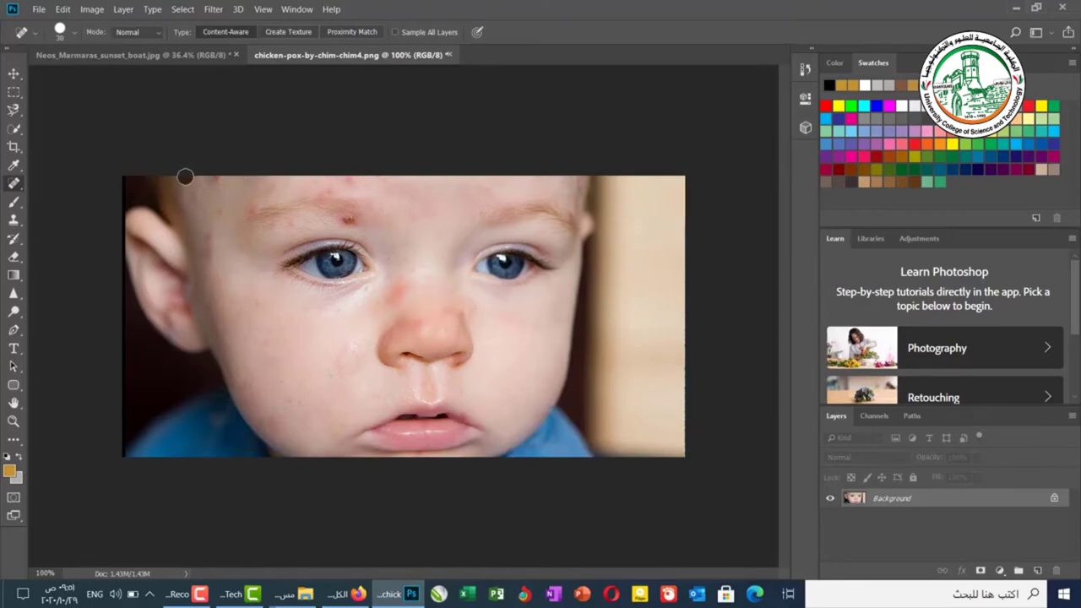
Step: Heal the marks on the temple and along the hairline near the visible ear
{"action": "left_click", "coordinate": [203, 234]}
{"action": "left_click", "coordinate": [204, 261]}
{"action": "left_click", "coordinate": [226, 172]}
{"action": "left_click", "coordinate": [215, 178]}
{"action": "left_click", "coordinate": [225, 212]}
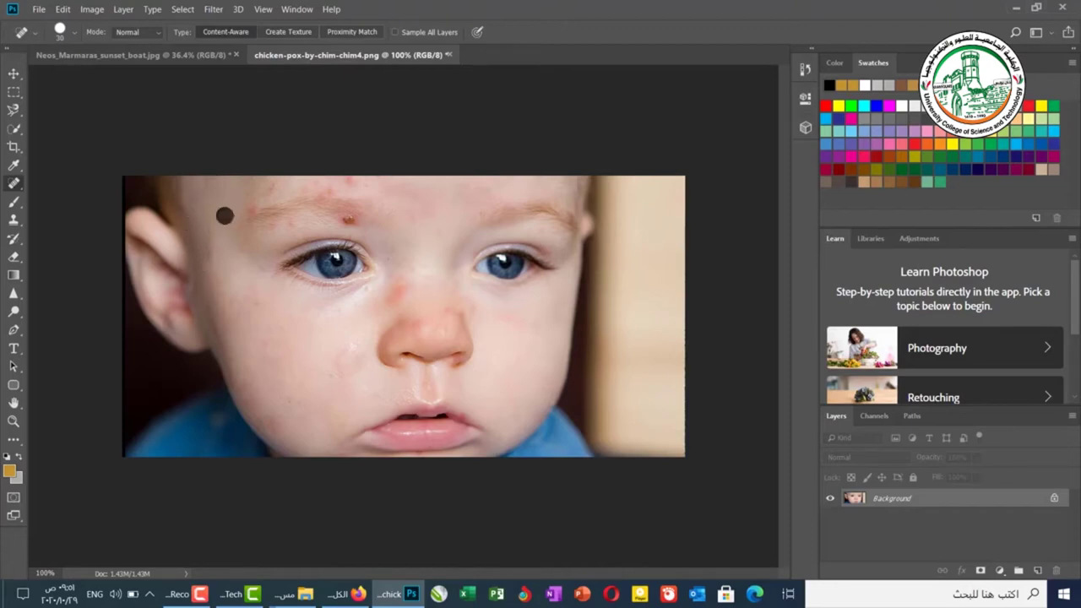
Step: Heal the remaining spots on and just above the eyebrow on the visible ear's side
{"action": "left_click", "coordinate": [283, 229]}
{"action": "left_click", "coordinate": [348, 219]}
{"action": "left_click", "coordinate": [309, 184]}
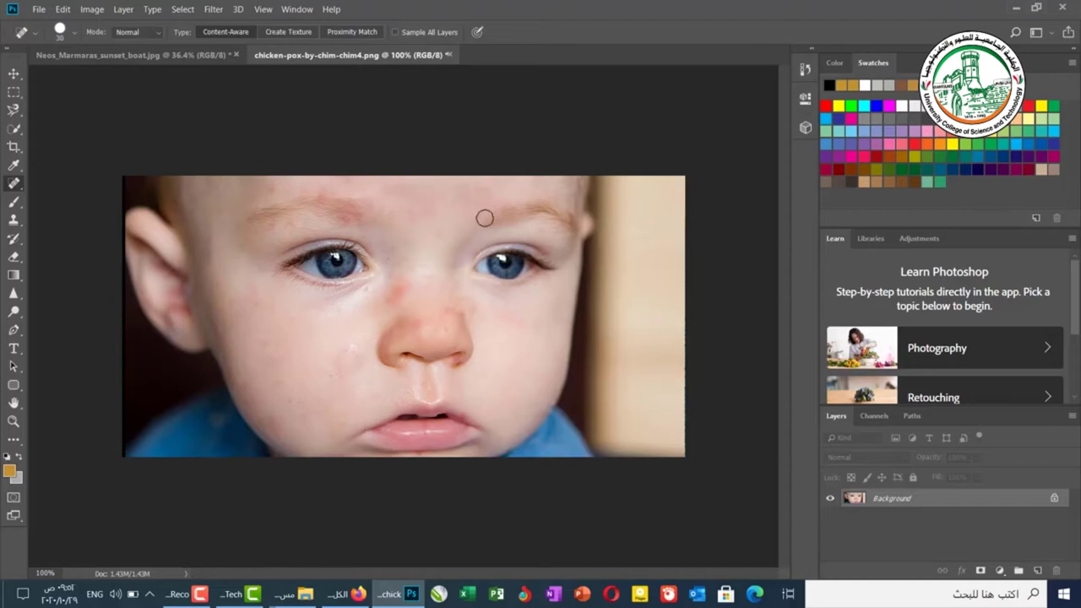
Step: Revert the chicken-pox photo to its last saved version
{"action": "left_click", "coordinate": [37, 9]}
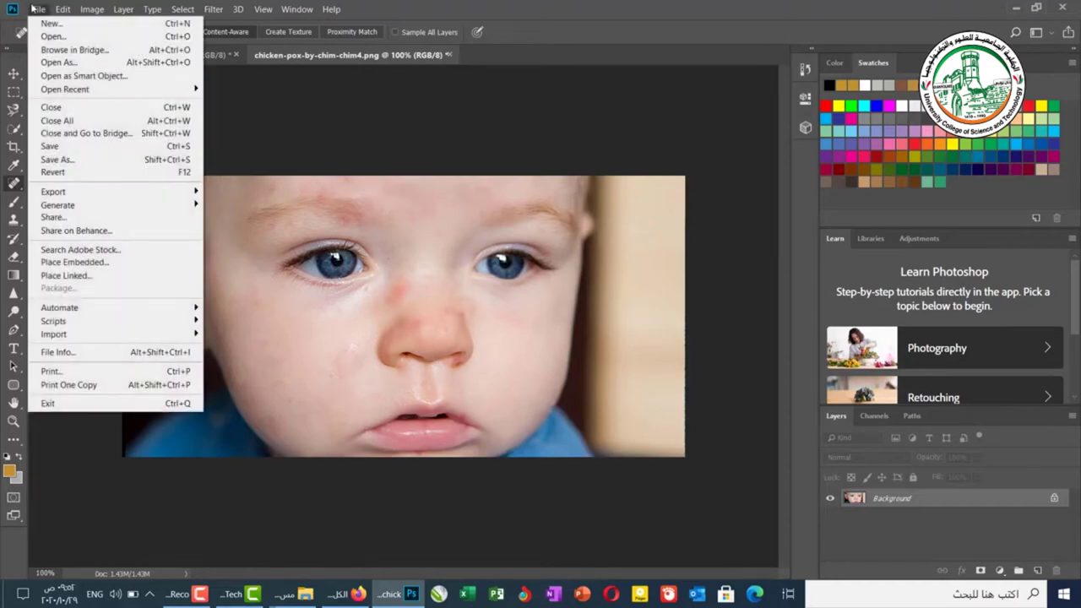
{"action": "left_click", "coordinate": [141, 172]}
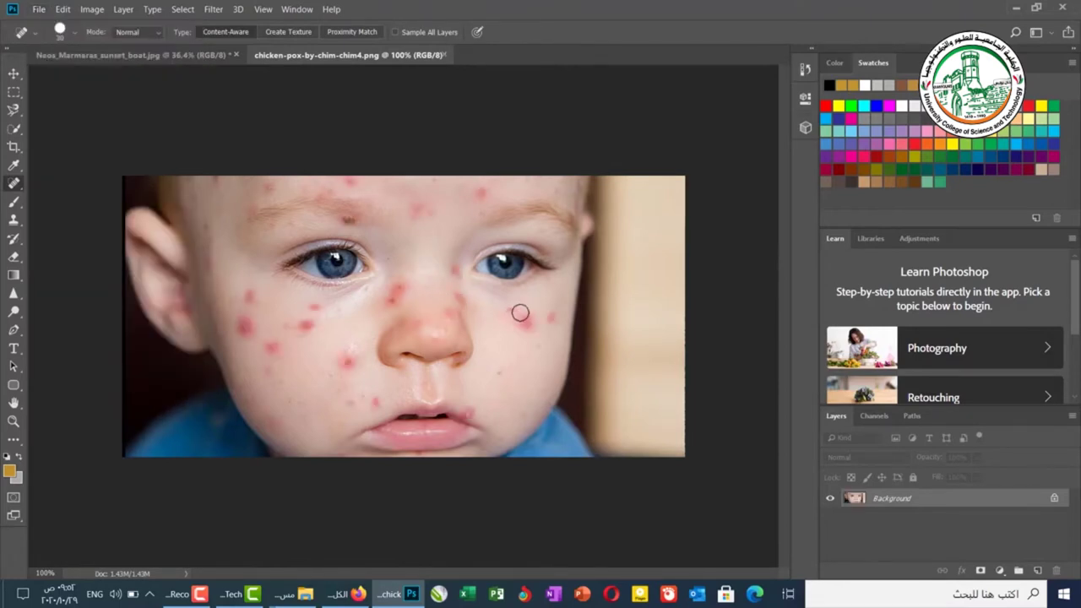
{"action": "key", "text": "ctrl+z"}
Step: Set the Spot Healing Brush mode to Normal and heal the red spots between the eyebrows
{"action": "left_click", "coordinate": [135, 32]}
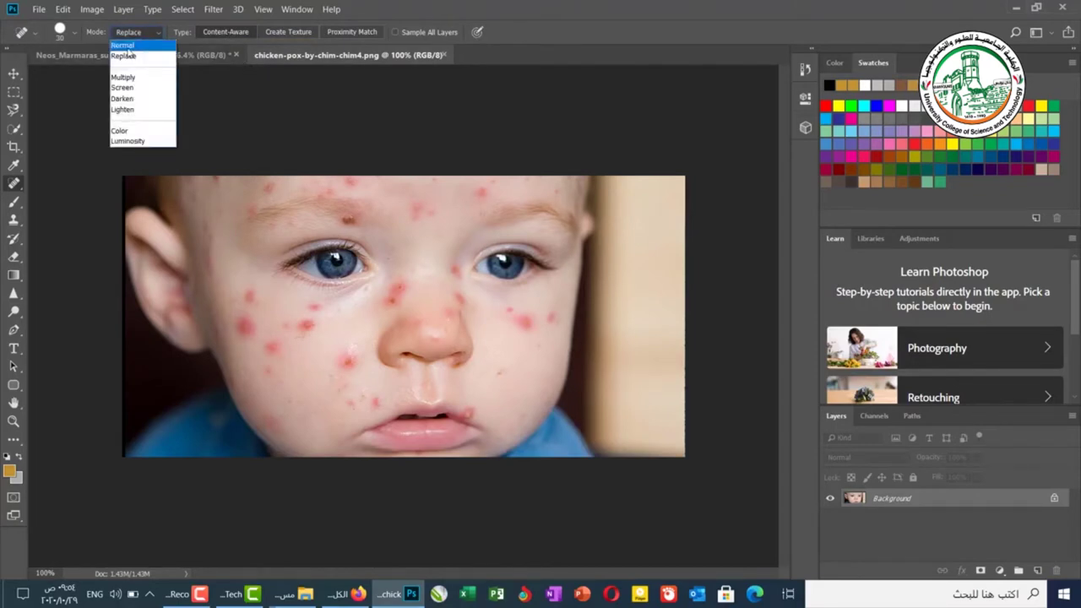
{"action": "left_click", "coordinate": [123, 44]}
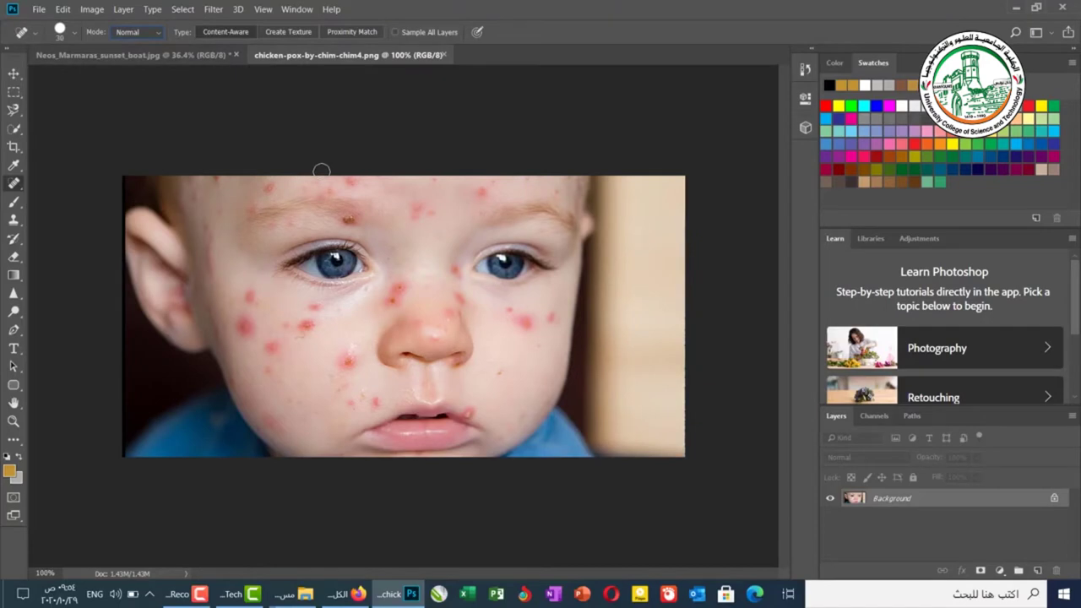
{"action": "left_click", "coordinate": [413, 222]}
{"action": "mouse_move", "coordinate": [413, 220]}
{"action": "left_mouse_down"}
{"action": "mouse_move", "coordinate": [413, 203]}
{"action": "mouse_move", "coordinate": [425, 212]}
{"action": "mouse_move", "coordinate": [415, 204]}
{"action": "left_mouse_up"}
Step: Set the healing mode to Replace and heal the spot above the eyebrow farther from the visible ear
{"action": "left_click", "coordinate": [146, 33]}
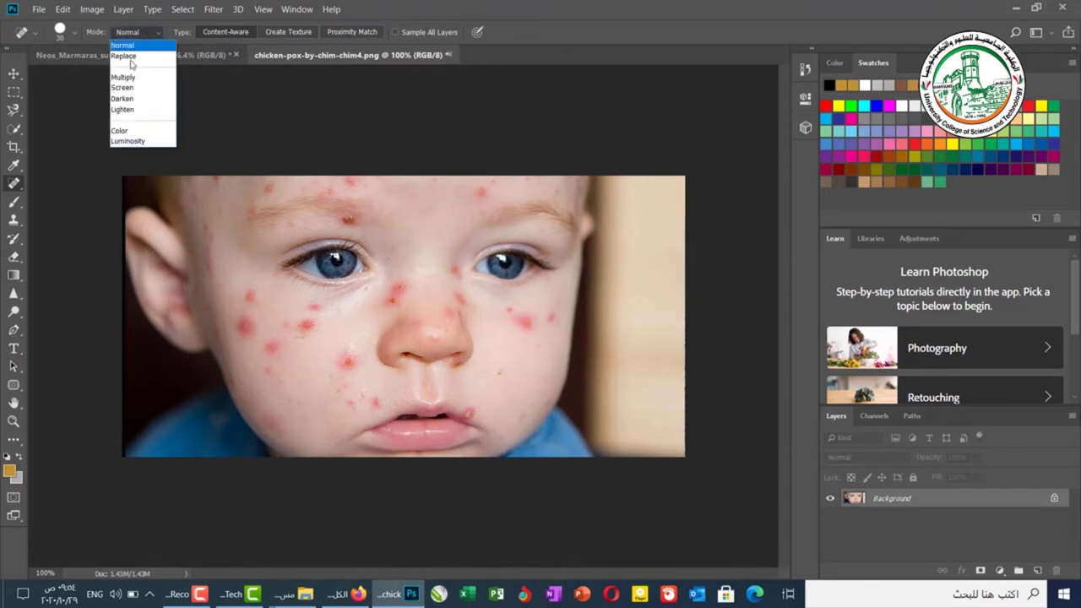
{"action": "left_click", "coordinate": [131, 57]}
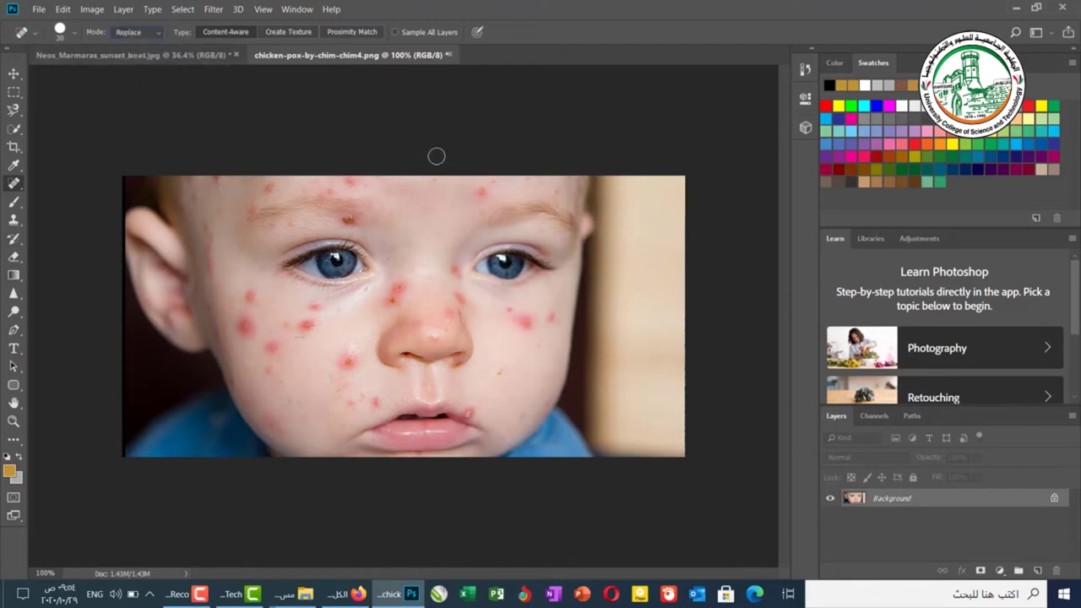
{"action": "left_click", "coordinate": [476, 188]}
Step: Select the Multiply healing mode, switch it to Screen, and heal the red spot beneath the eye on the visible ear's side
{"action": "left_click", "coordinate": [138, 38]}
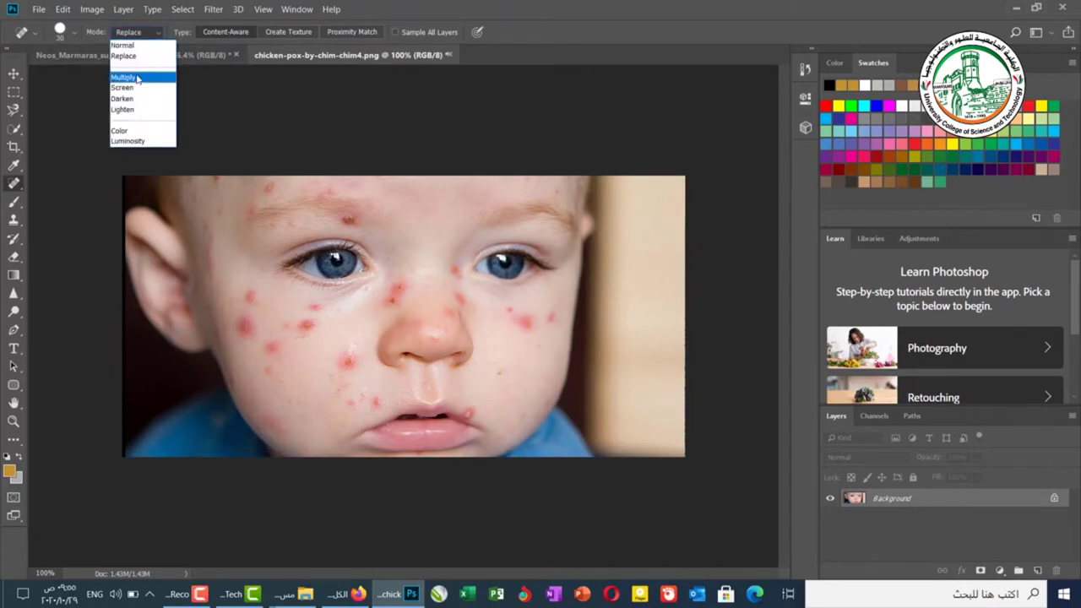
{"action": "left_click", "coordinate": [137, 78]}
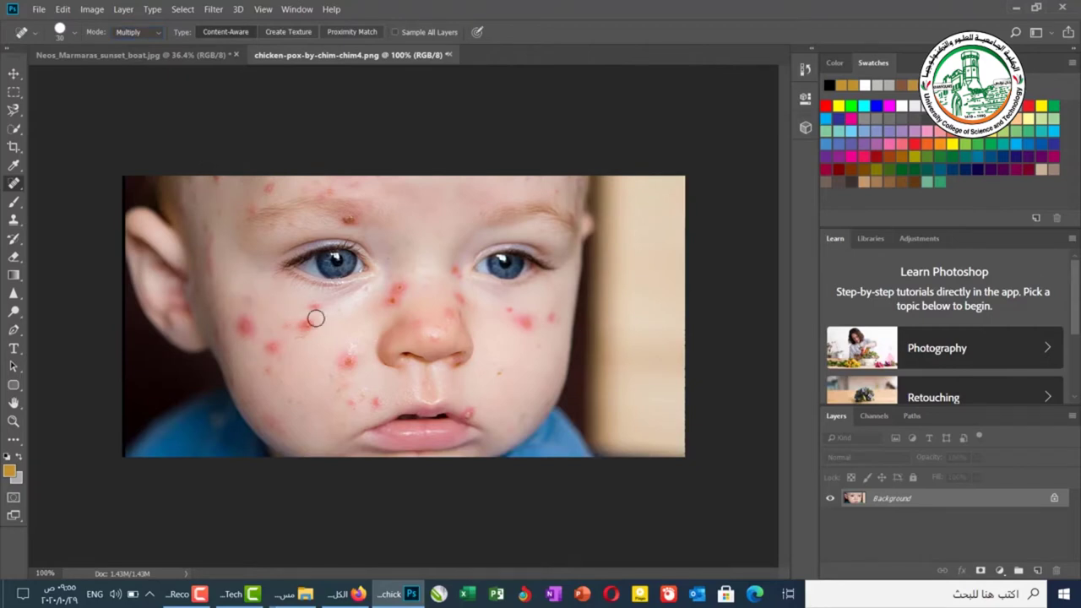
{"action": "left_click", "coordinate": [137, 35]}
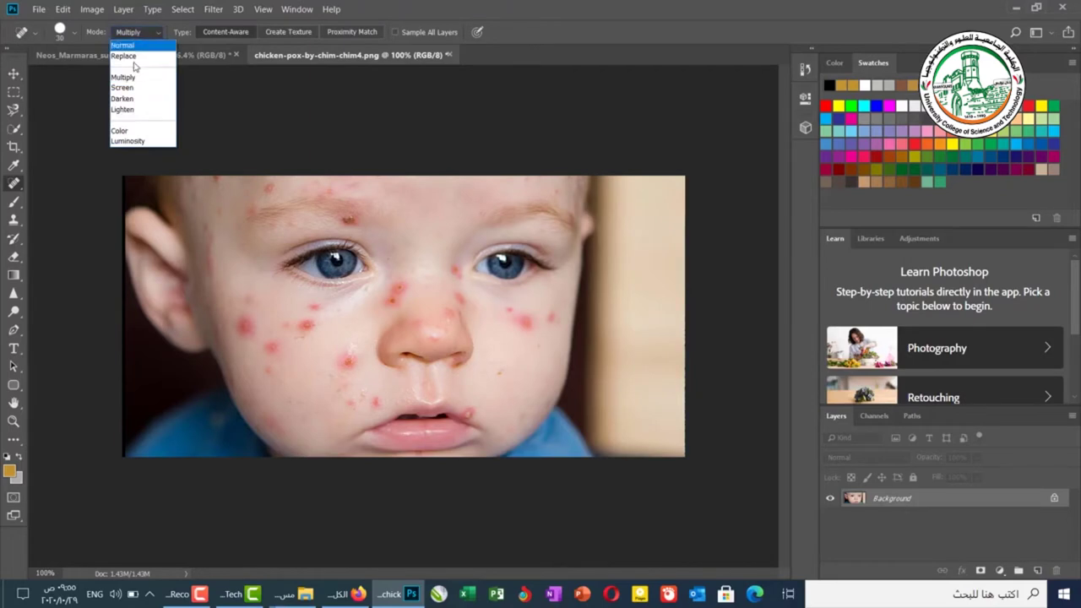
{"action": "left_click", "coordinate": [142, 89]}
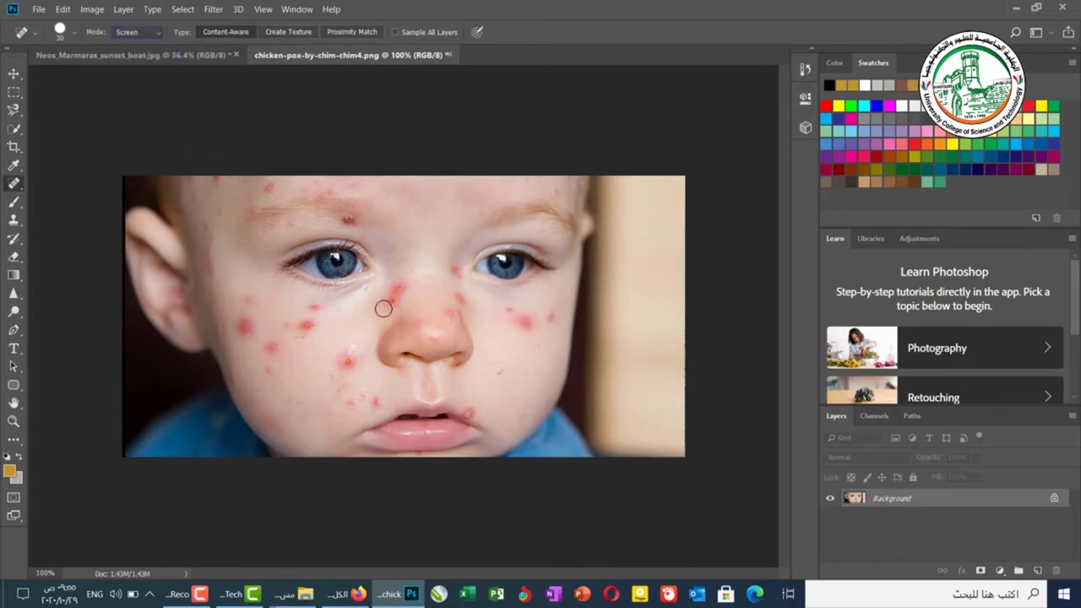
{"action": "left_click", "coordinate": [308, 323]}
Step: Set the healing mode to Darken and treat the large red spot on the outer cheek nearest the visible ear
{"action": "left_click", "coordinate": [140, 32]}
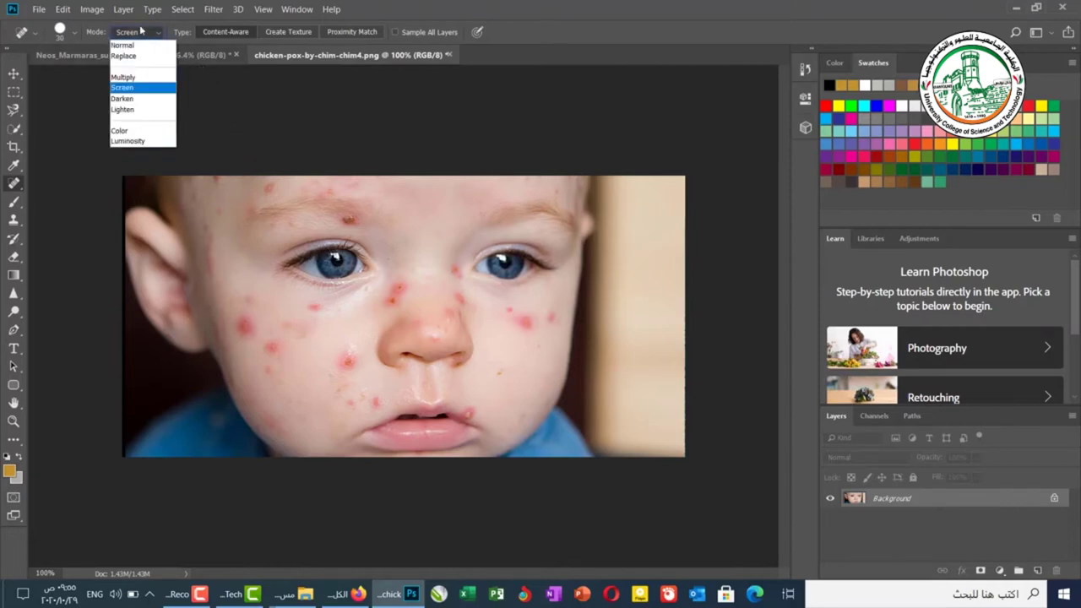
{"action": "left_click", "coordinate": [151, 98]}
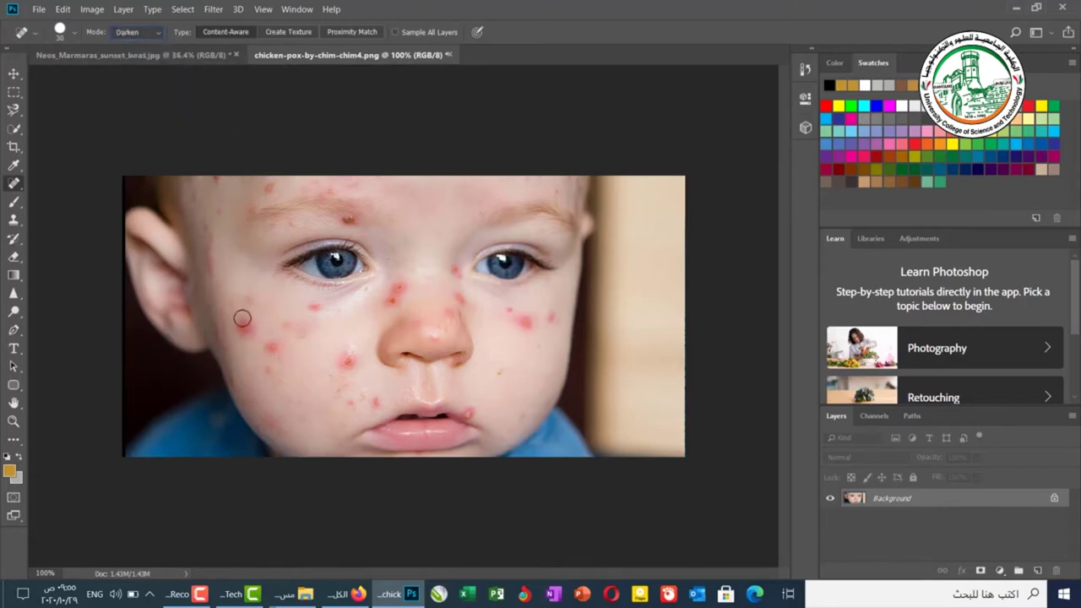
{"action": "left_click_drag", "start_coordinate": [246, 329], "coordinate": [246, 326]}
Step: Set the healing mode to Lighten and heal the large red spot beside the nose on the visible ear's side
{"action": "left_click", "coordinate": [135, 33]}
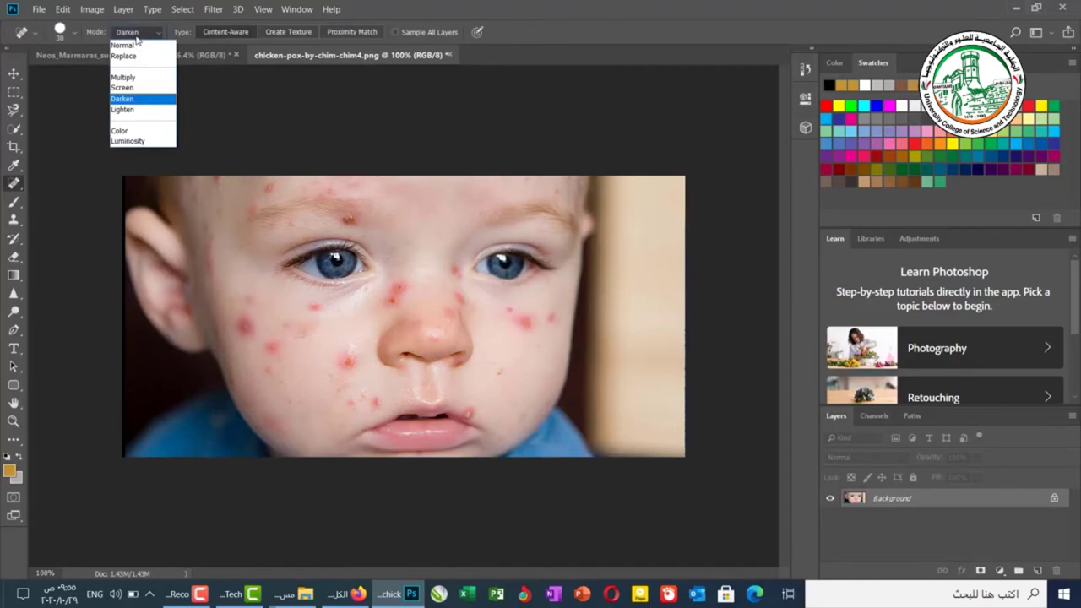
{"action": "left_click", "coordinate": [154, 110]}
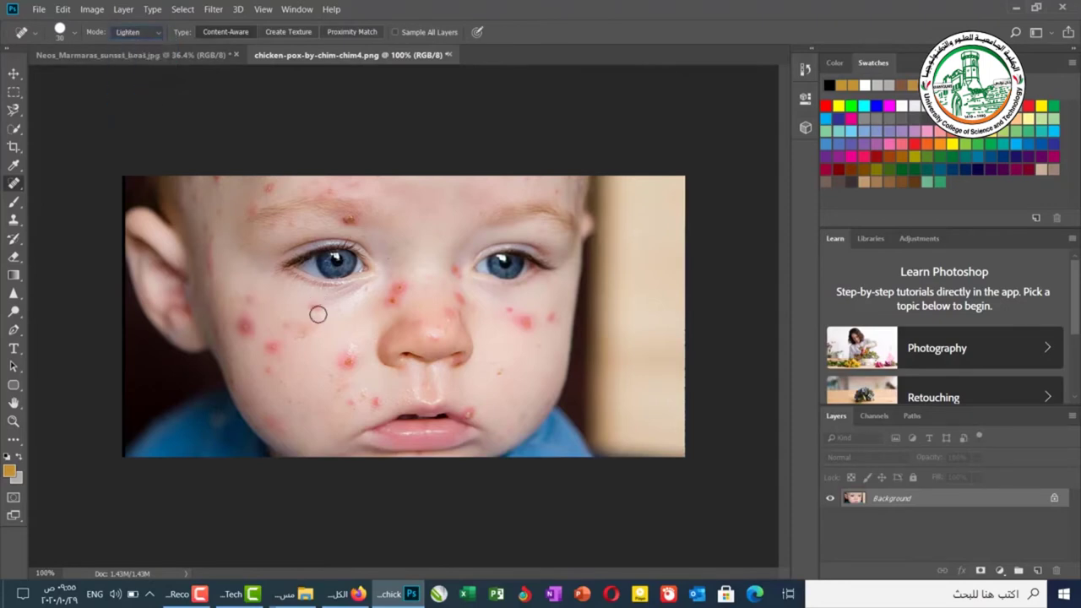
{"action": "left_click", "coordinate": [352, 360]}
{"action": "left_click", "coordinate": [333, 363]}
{"action": "left_click", "coordinate": [340, 366]}
Step: Set the healing mode to Color and heal the red spots on the cheek farther from the visible ear
{"action": "left_click", "coordinate": [140, 31]}
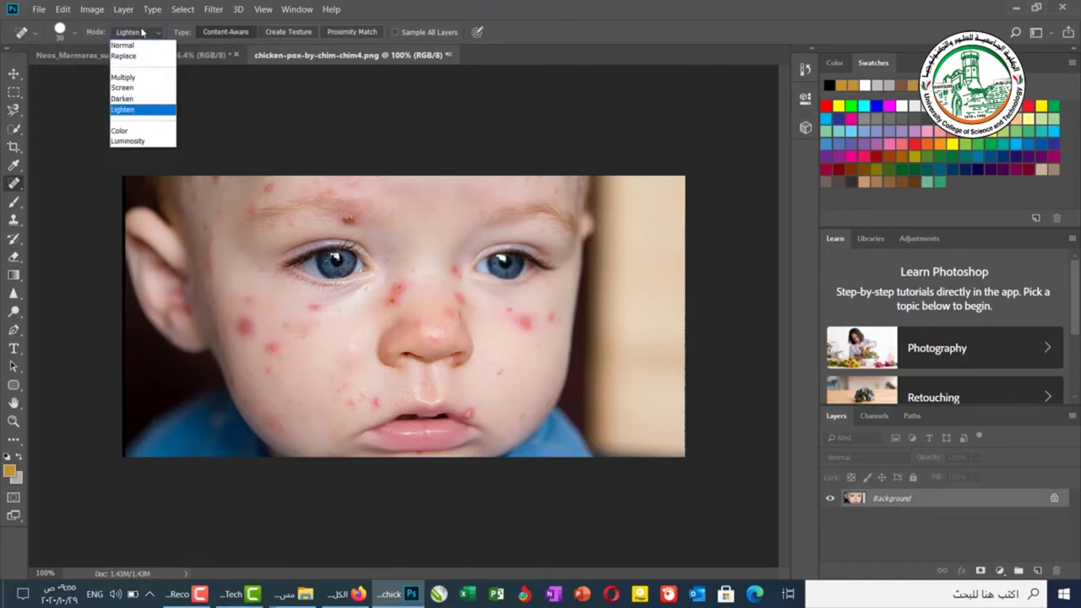
{"action": "left_click", "coordinate": [146, 134]}
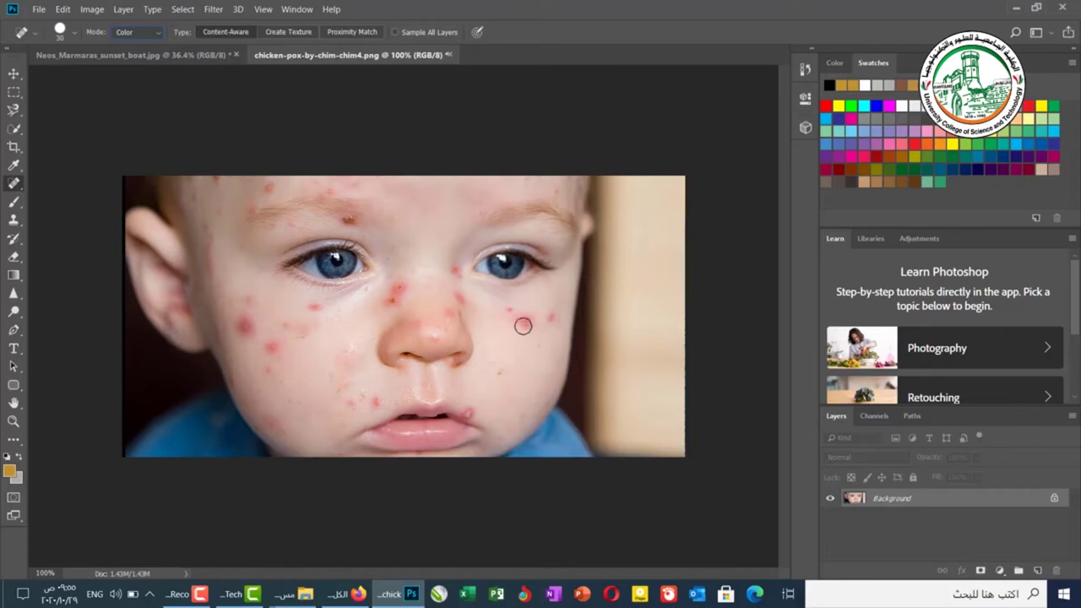
{"action": "left_click", "coordinate": [507, 309]}
{"action": "left_click_drag", "start_coordinate": [522, 320], "coordinate": [528, 317]}
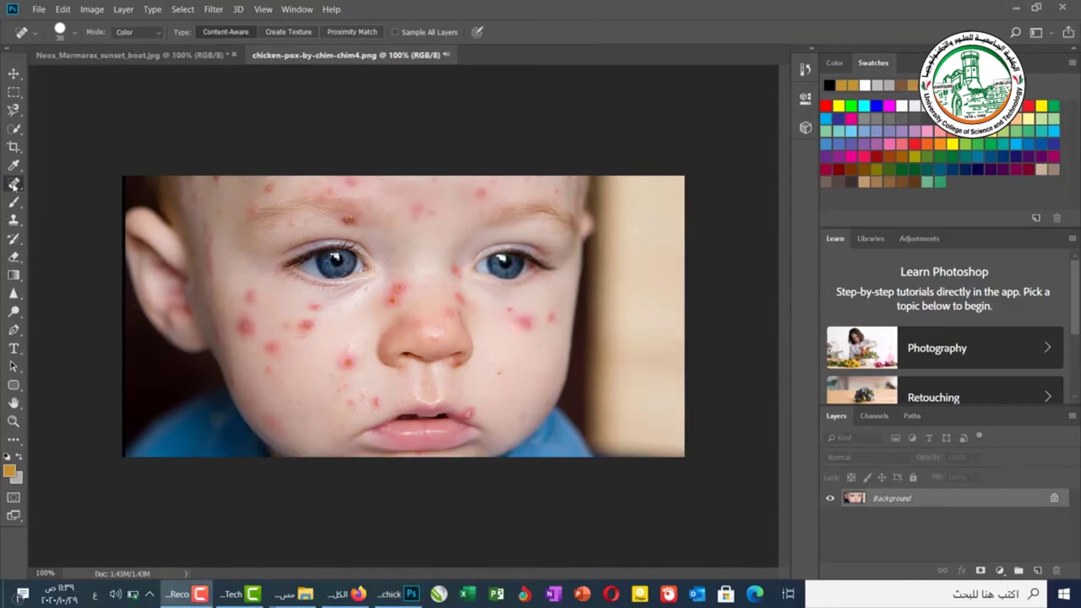
Step: Use the Healing Brush with the Sampled source to heal the spots beside the nose and near the mouth on the visible ear's side
{"action": "right_click", "coordinate": [13, 185]}
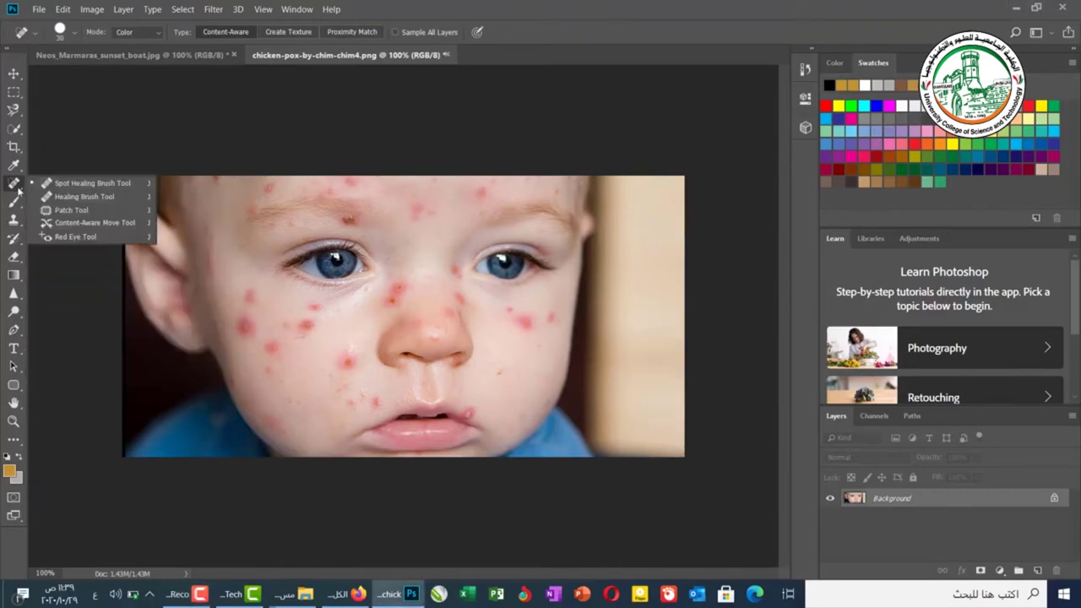
{"action": "left_click", "coordinate": [71, 197]}
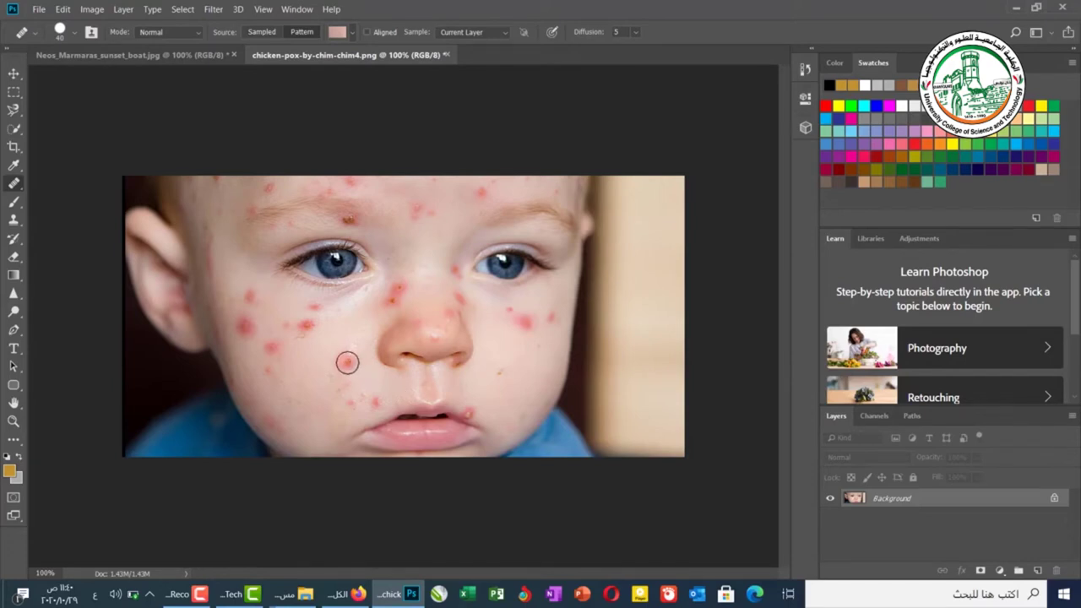
{"action": "mouse_move", "coordinate": [347, 362]}
{"action": "left_mouse_down"}
{"action": "mouse_move", "coordinate": [374, 364]}
{"action": "mouse_move", "coordinate": [359, 347]}
{"action": "mouse_move", "coordinate": [333, 376]}
{"action": "mouse_move", "coordinate": [346, 369]}
{"action": "mouse_move", "coordinate": [320, 369]}
{"action": "left_mouse_up"}
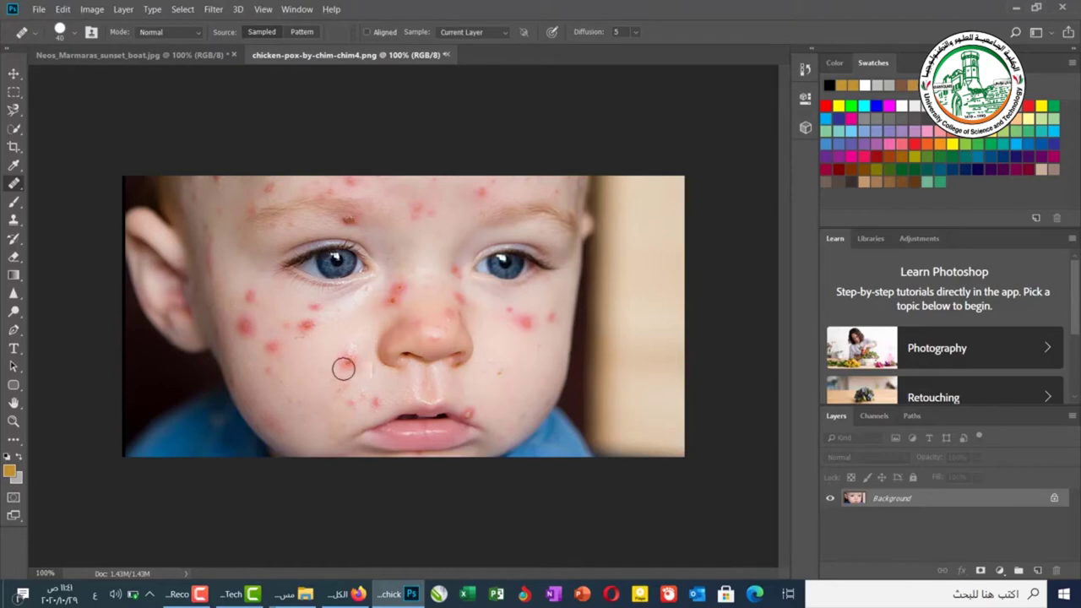
{"action": "left_click", "coordinate": [349, 358]}
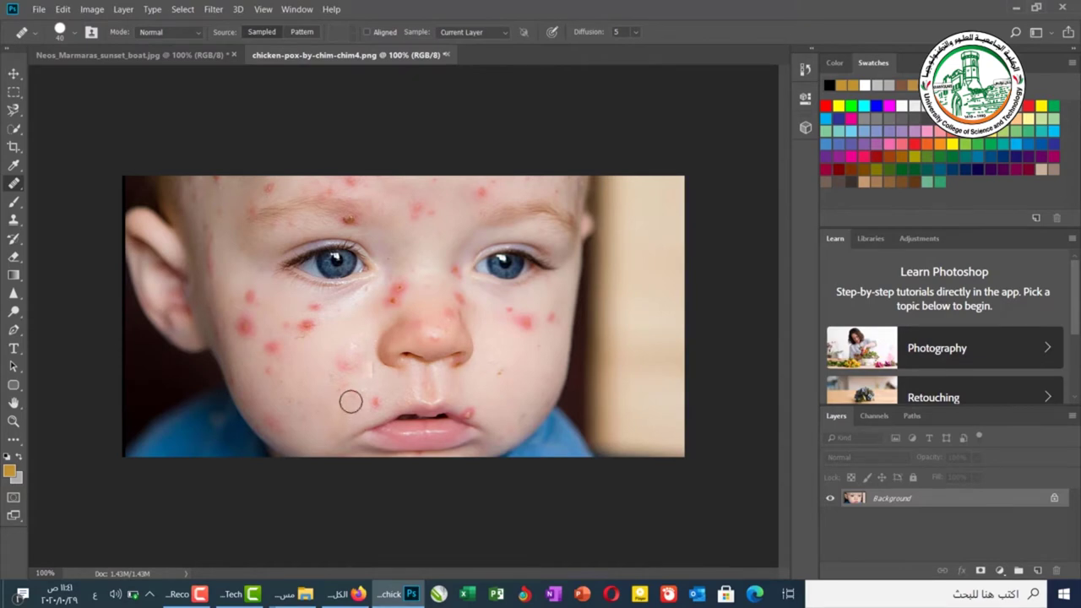
{"action": "left_click", "coordinate": [374, 400]}
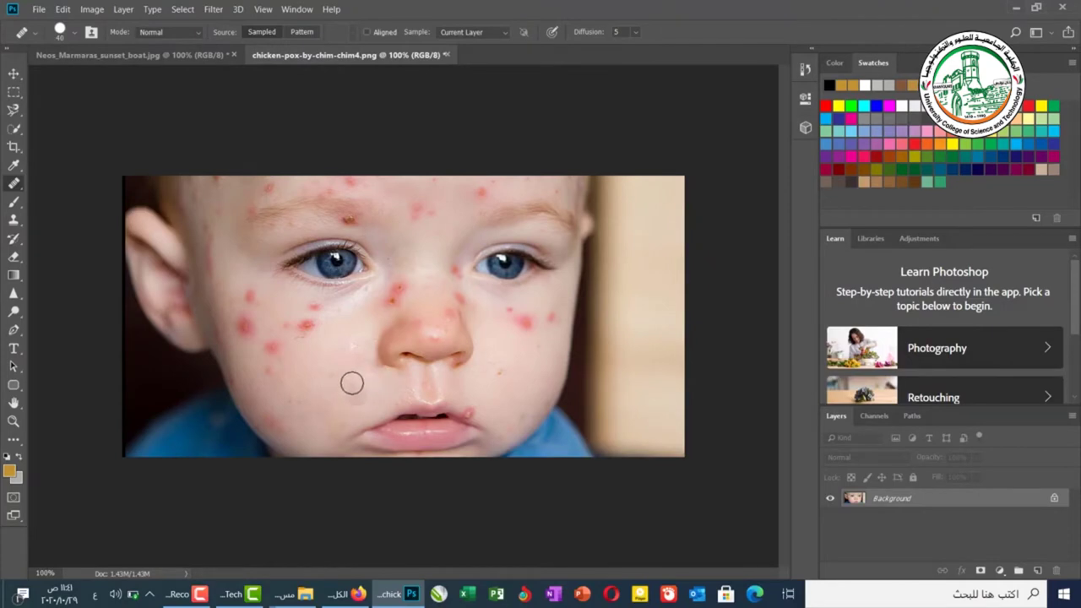
Step: Sample nearby clean skin and heal the spots beneath the eye and on the mid-cheek on the visible ear's side
{"action": "left_click", "coordinate": [322, 334]}
{"action": "left_click", "coordinate": [322, 335], "text": "alt"}
{"action": "left_click", "coordinate": [306, 326]}
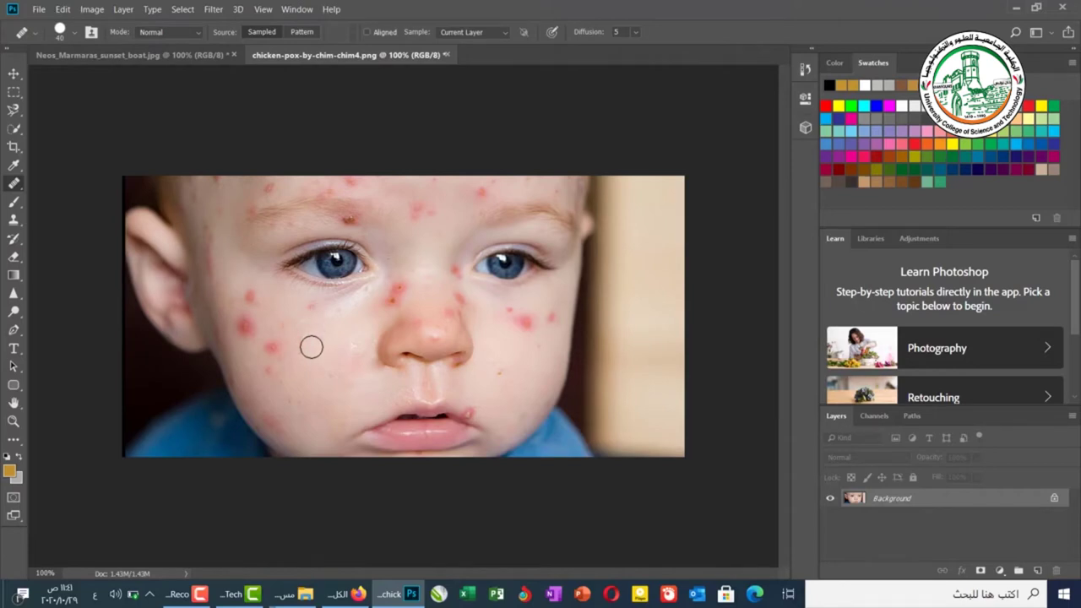
{"action": "left_click", "coordinate": [252, 365]}
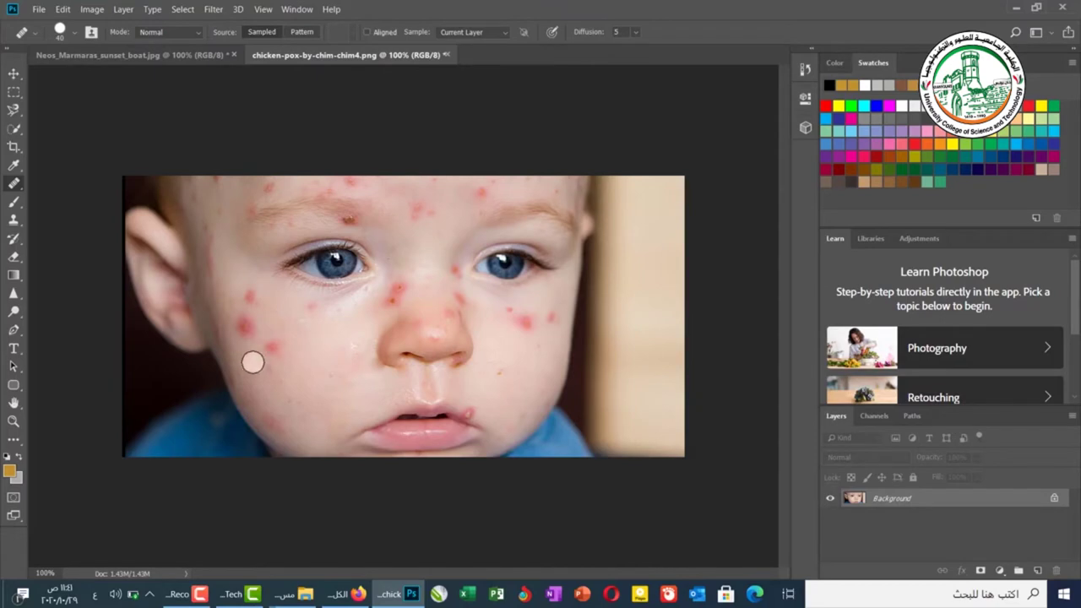
{"action": "left_click", "coordinate": [253, 361]}
{"action": "left_click", "coordinate": [268, 349]}
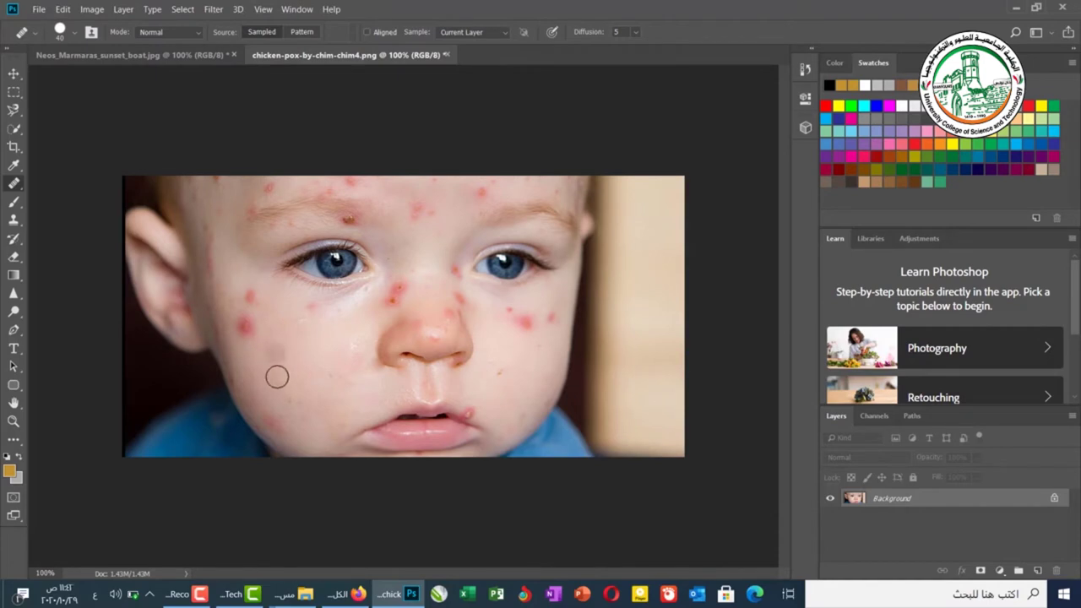
Step: Sample clean skin from the lower cheek and heal the reddish patch near the jaw on the visible ear's side
{"action": "left_click", "coordinate": [299, 435]}
{"action": "left_click", "coordinate": [283, 429]}
{"action": "left_click", "coordinate": [271, 399], "text": "alt"}
{"action": "left_click", "coordinate": [271, 419]}
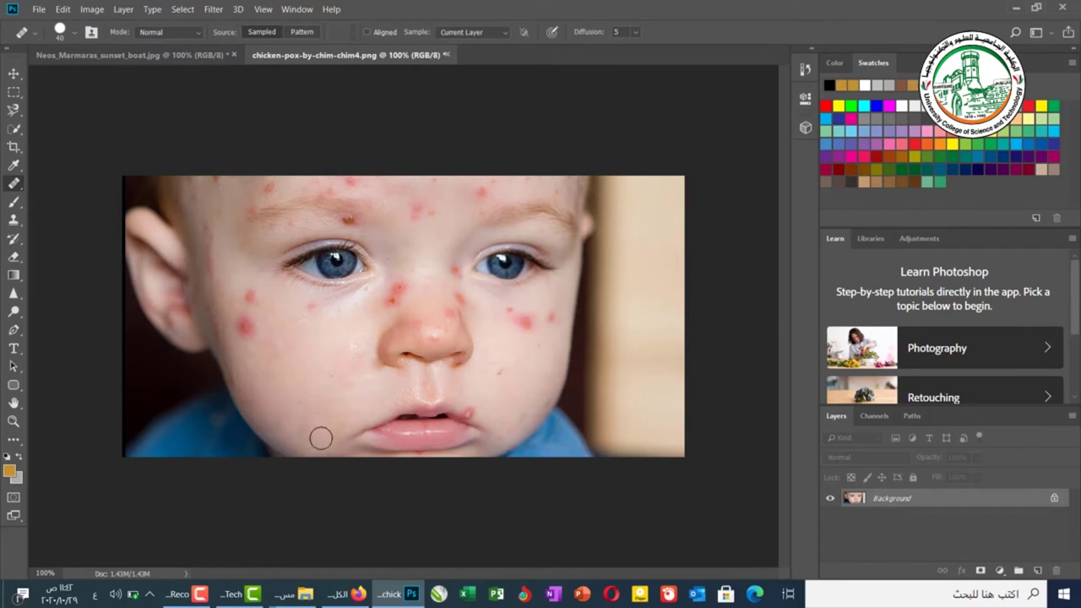
{"action": "left_click", "coordinate": [305, 384]}
Step: Set the Healing Brush source to Pattern and make a small rectangular selection of clean skin on the healed cheek
{"action": "left_click", "coordinate": [302, 32]}
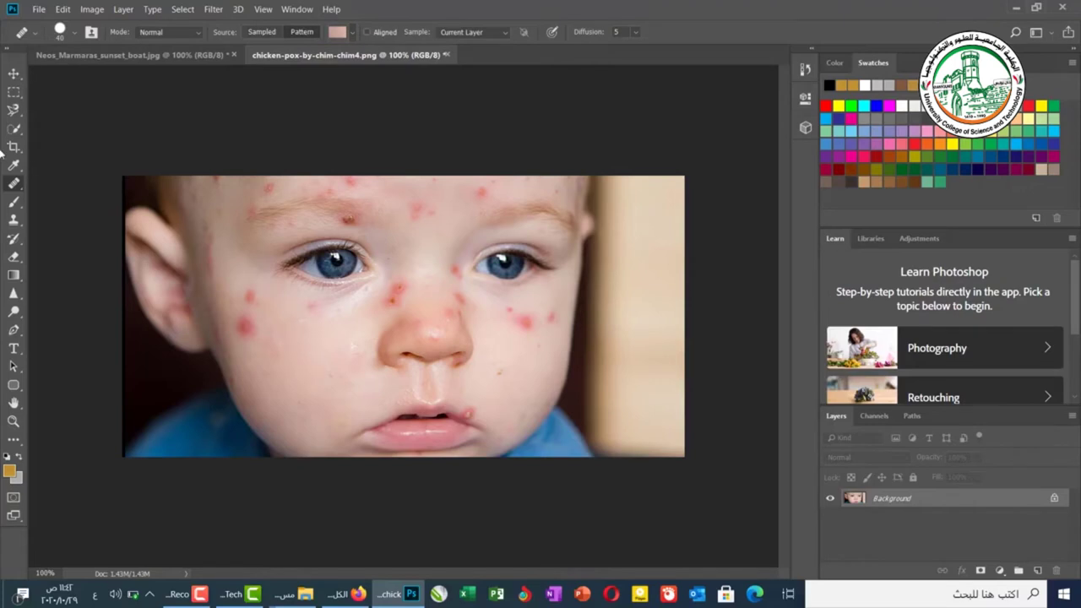
{"action": "left_click", "coordinate": [13, 93]}
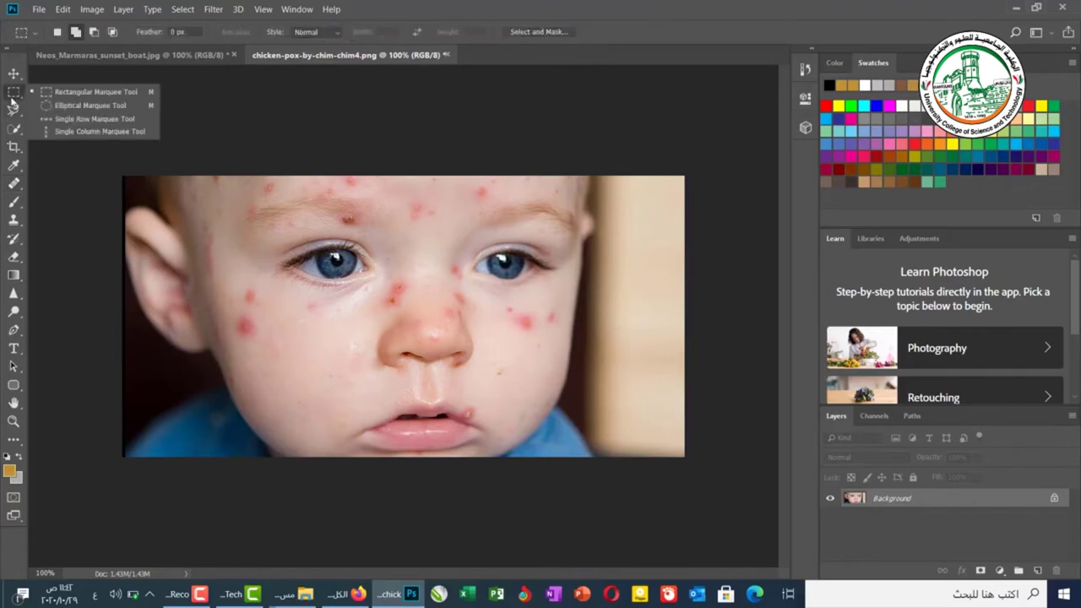
{"action": "left_click", "coordinate": [65, 96]}
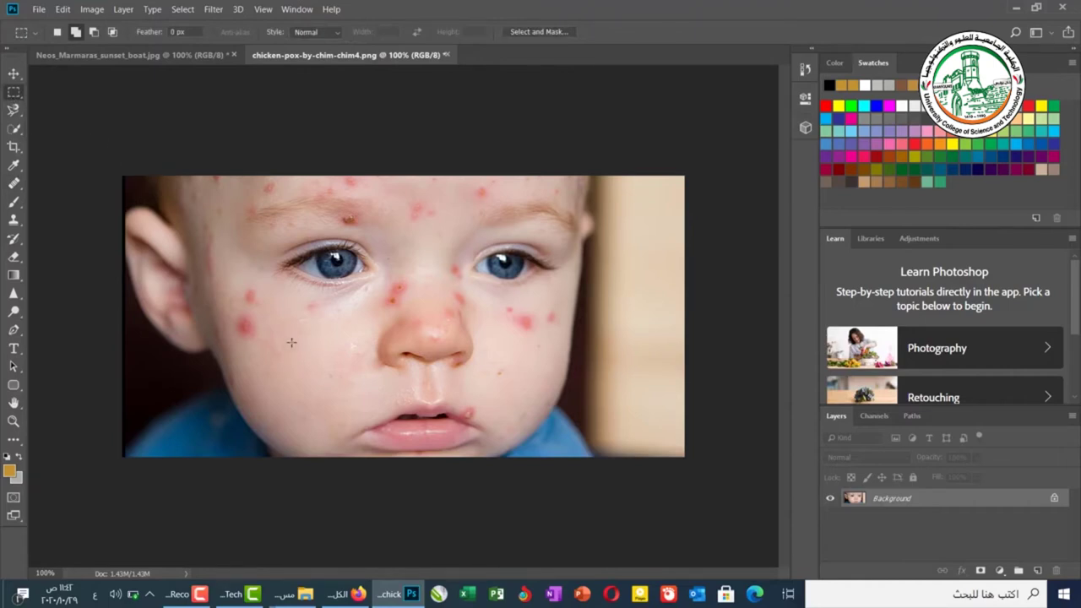
{"action": "left_click_drag", "start_coordinate": [291, 343], "coordinate": [263, 366]}
Step: Copy the selected patch of clean cheek skin and clear the selection
{"action": "left_click", "coordinate": [60, 9]}
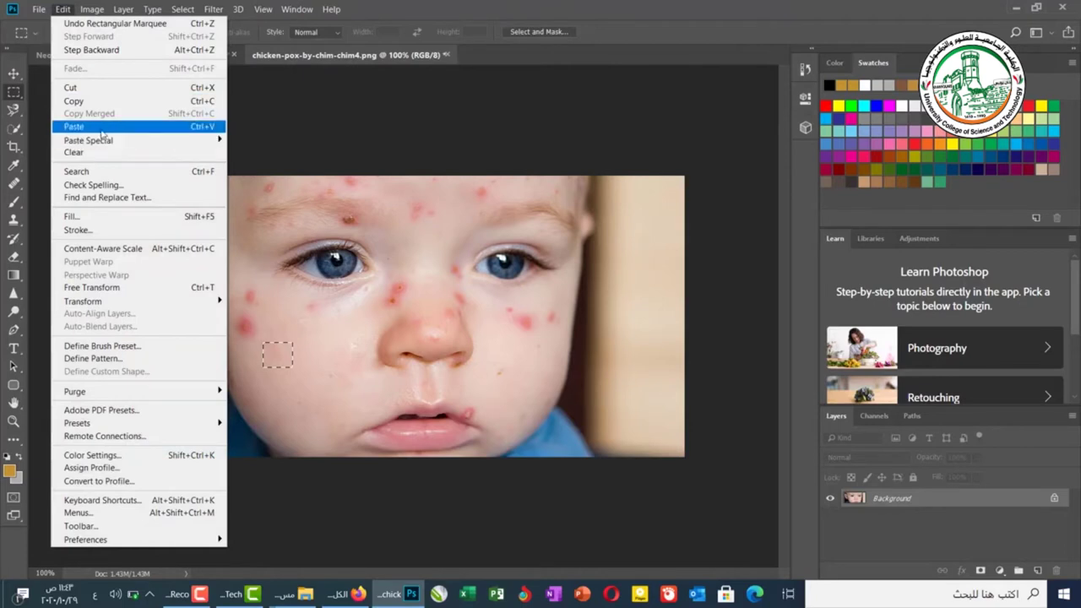
{"action": "left_click", "coordinate": [105, 102]}
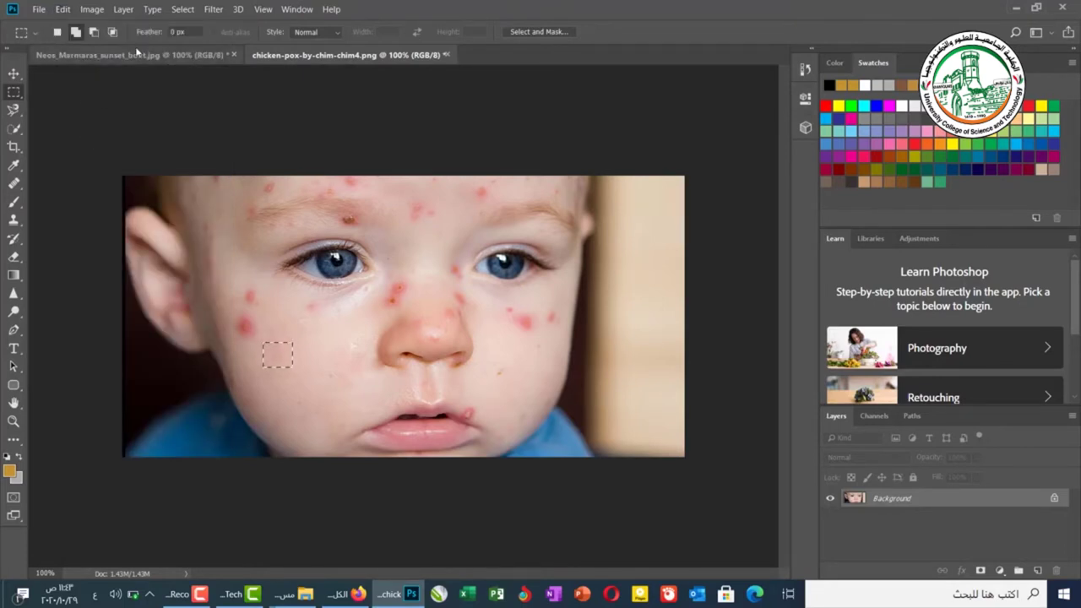
{"action": "left_click", "coordinate": [183, 9]}
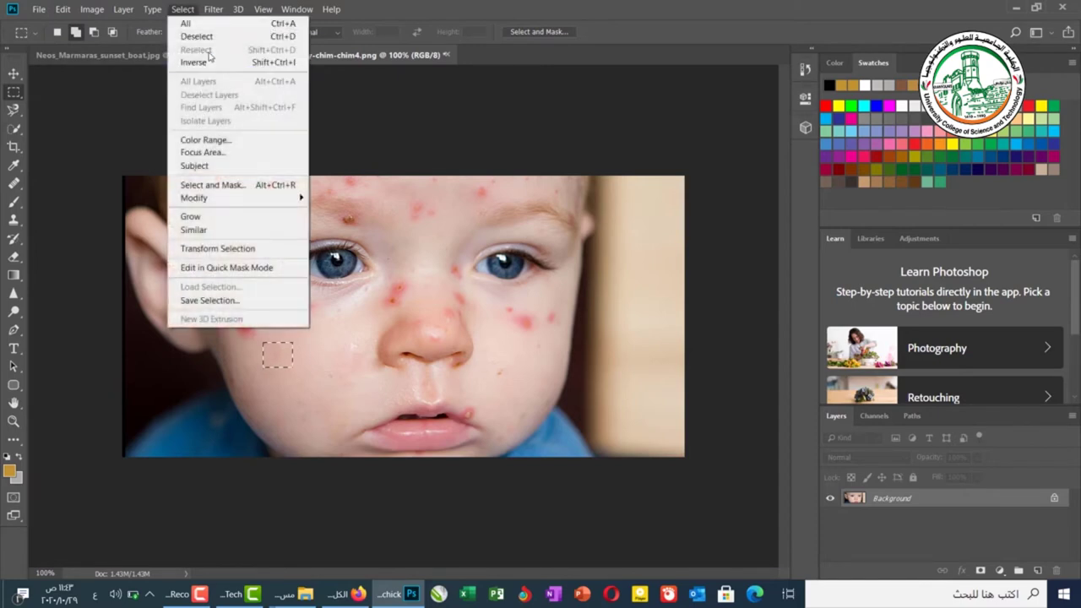
{"action": "left_click", "coordinate": [217, 38]}
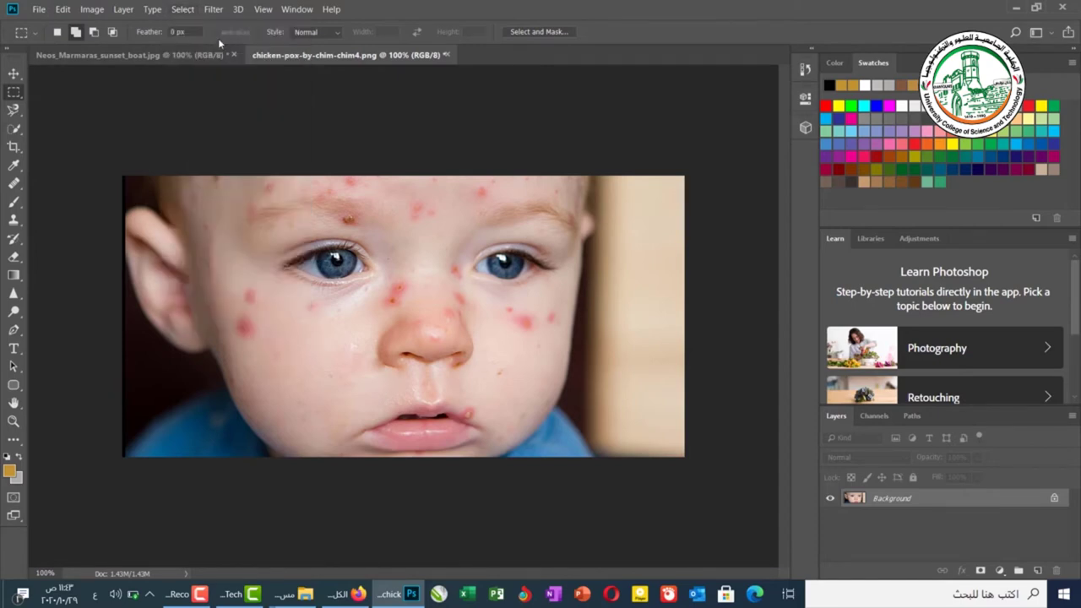
Step: Create a new 53 x 45 px document at 72 ppi from the Clipboard preset and paste the skin patch into it
{"action": "left_click", "coordinate": [38, 9]}
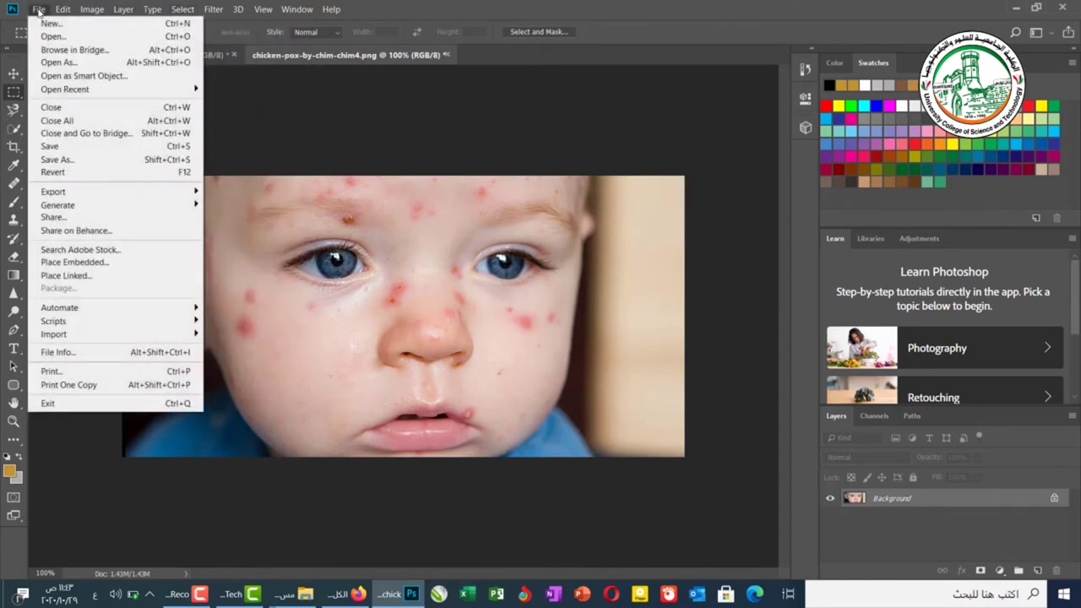
{"action": "key", "text": "Escape"}
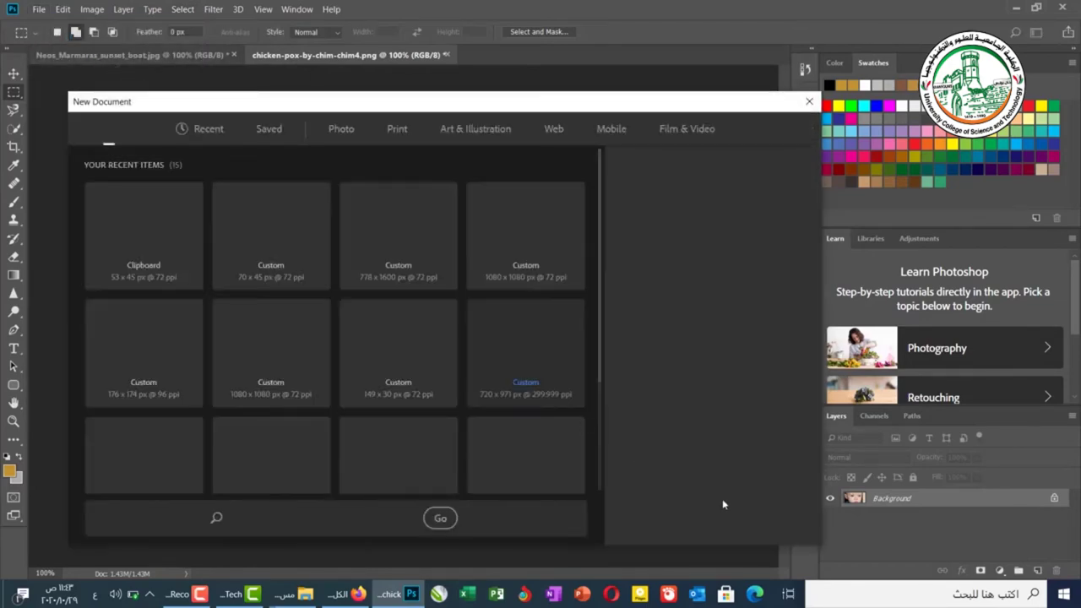
{"action": "left_click", "coordinate": [728, 518]}
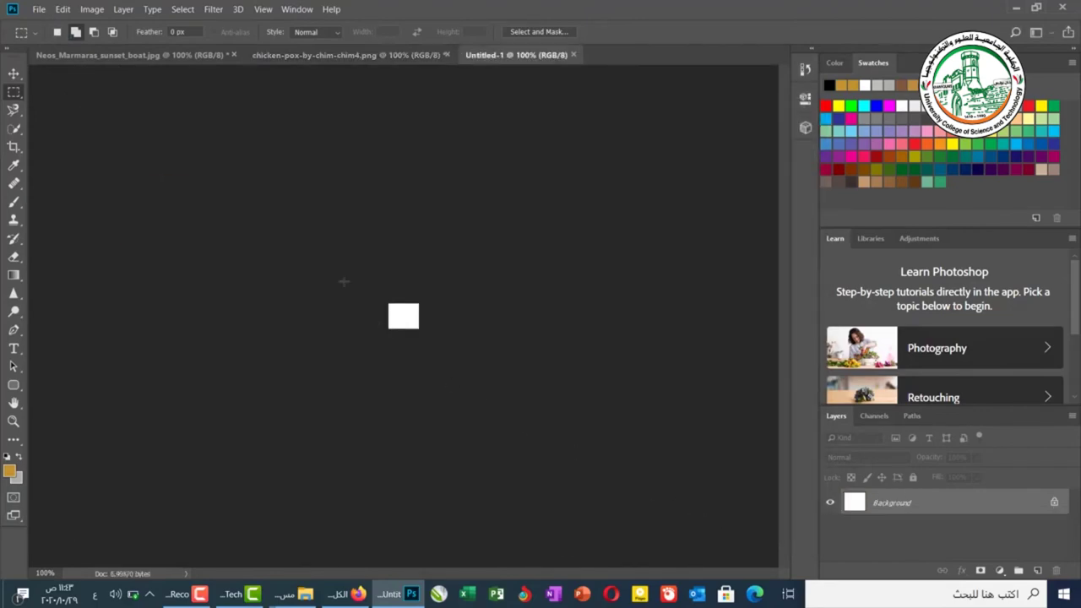
{"action": "left_click", "coordinate": [63, 9]}
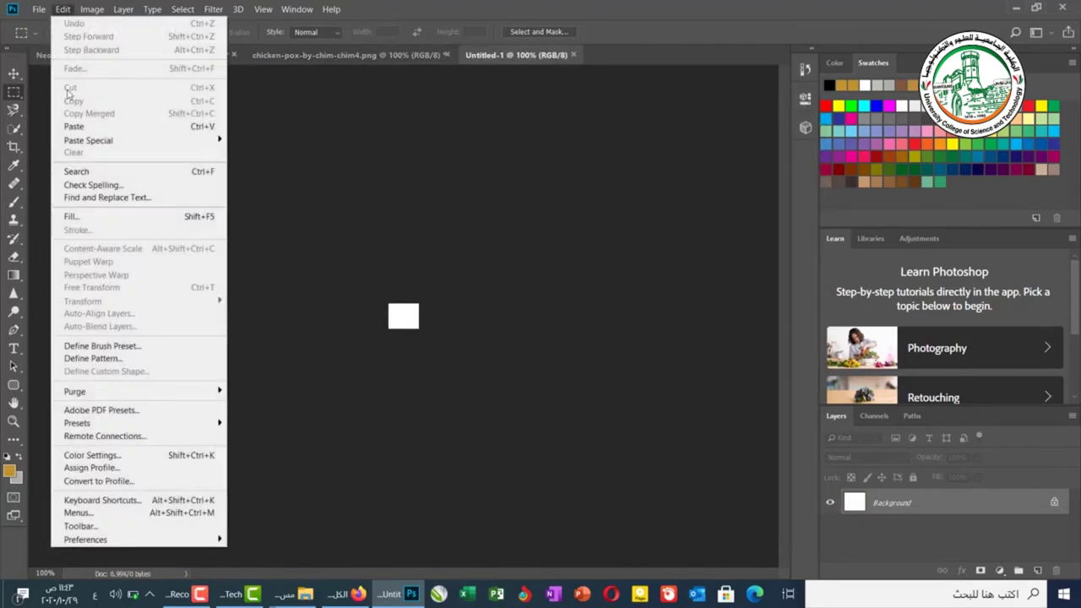
{"action": "left_click", "coordinate": [74, 125]}
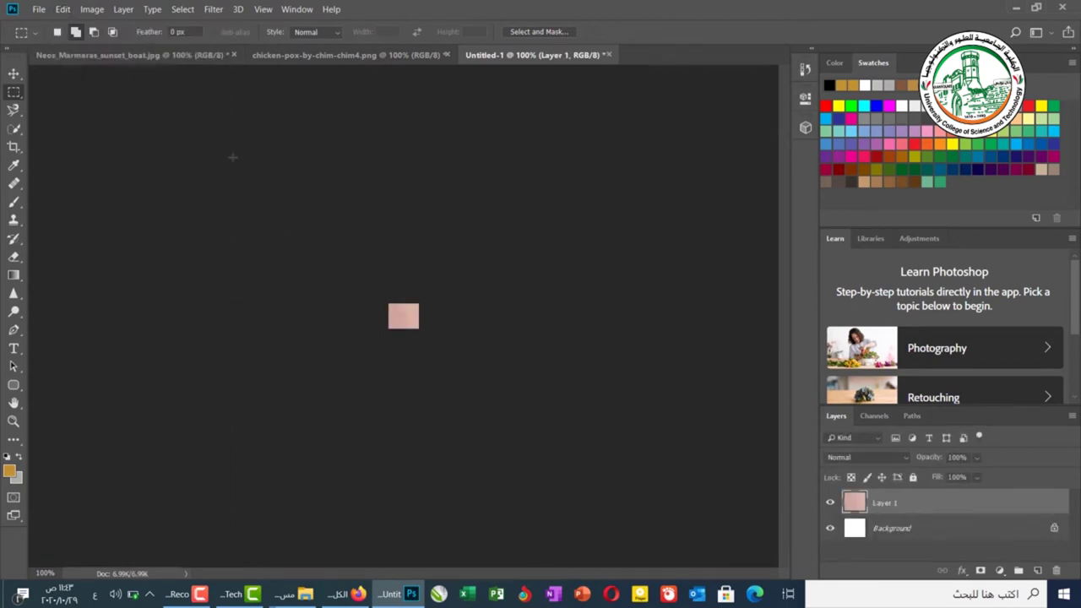
Step: Define the pasted skin patch as a pattern named "b"
{"action": "left_click", "coordinate": [64, 10]}
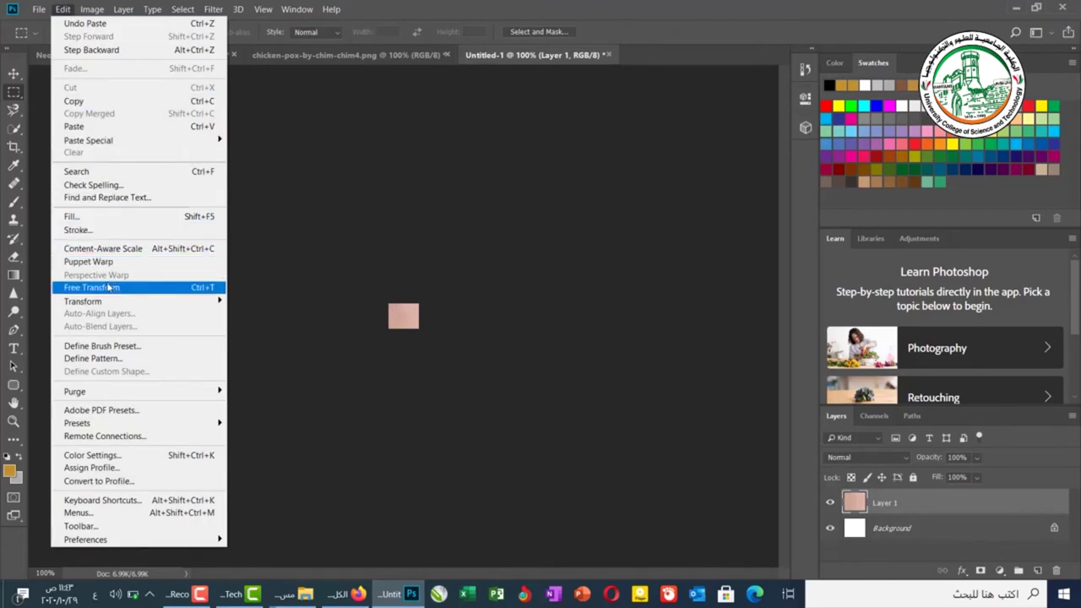
{"action": "left_click", "coordinate": [107, 363]}
{"action": "type", "text": "l"}
{"action": "key", "text": "BackSpace"}
{"action": "key", "text": "alt+shift"}
{"action": "type", "text": "b"}
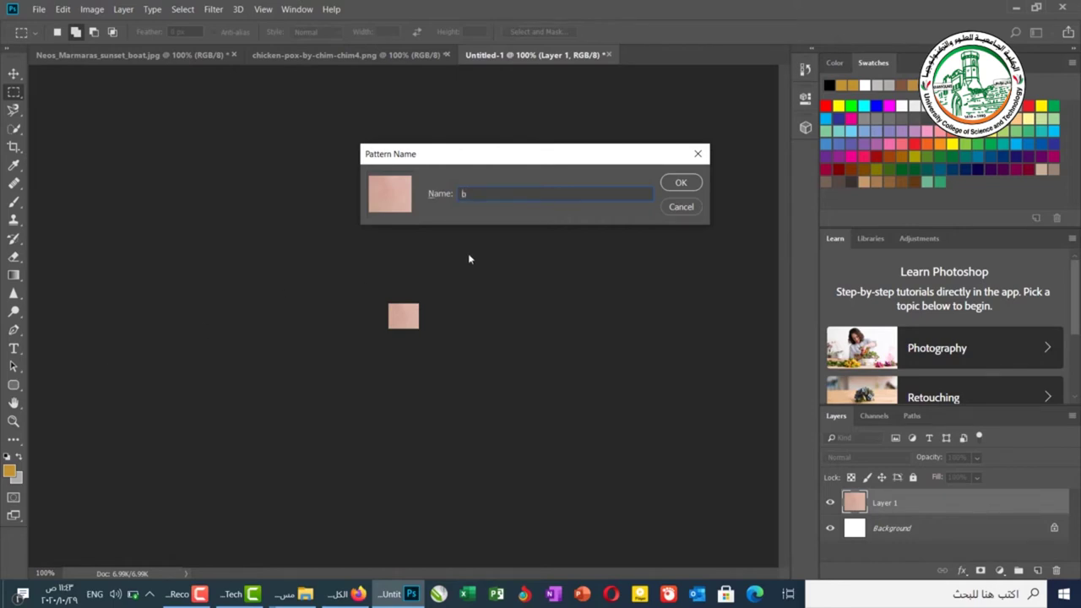
{"action": "left_click", "coordinate": [687, 182]}
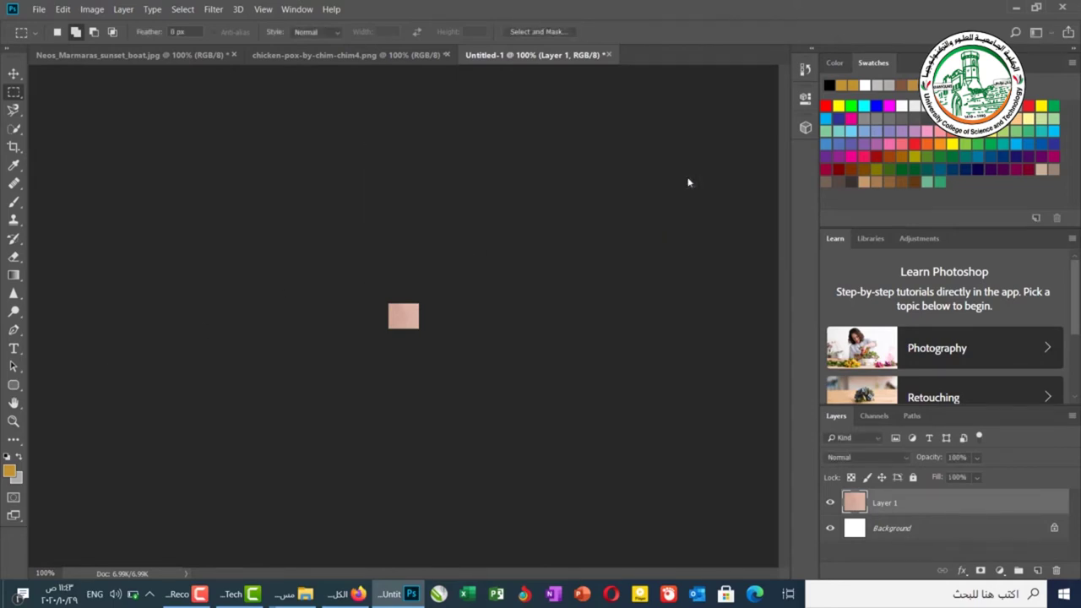
Step: Return to chicken-pox-by-chim-chim4.png and paint over the red spots on both cheeks using the Healing Brush with the Pattern source
{"action": "left_click", "coordinate": [387, 58]}
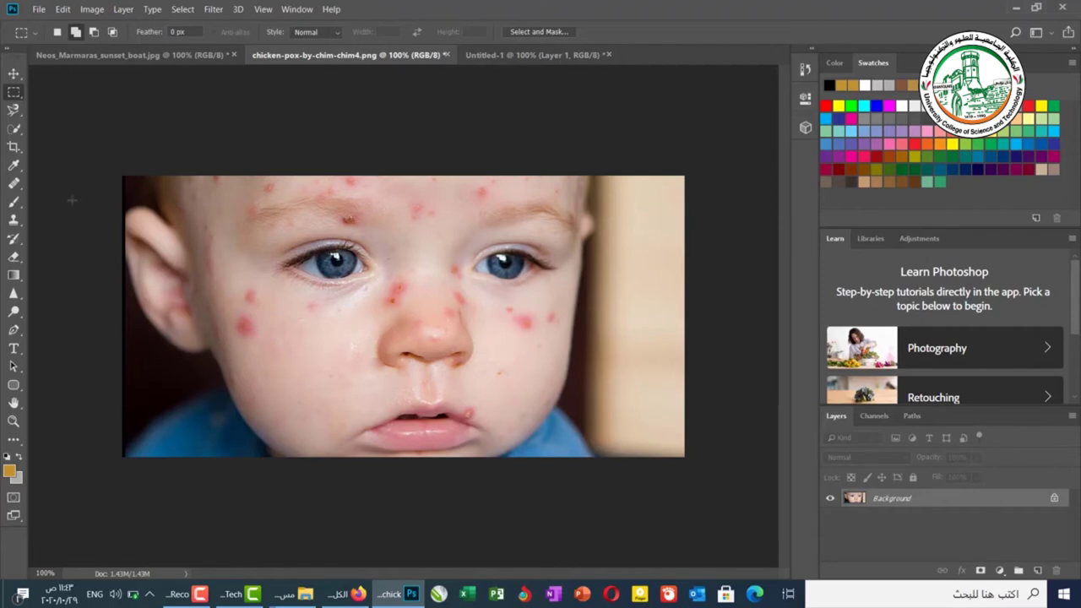
{"action": "left_click", "coordinate": [12, 192]}
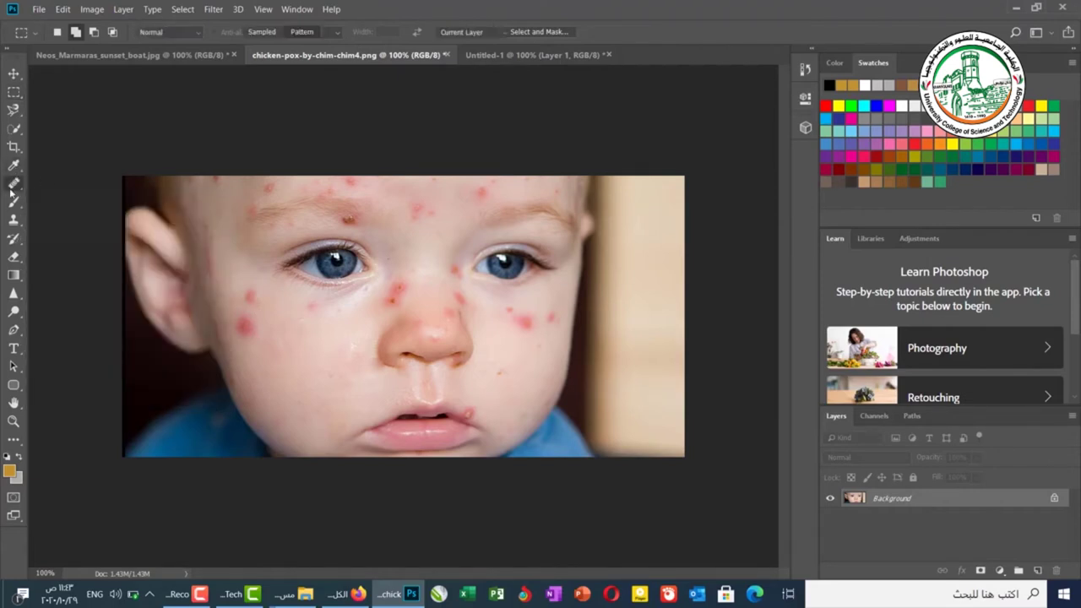
{"action": "left_click", "coordinate": [71, 196]}
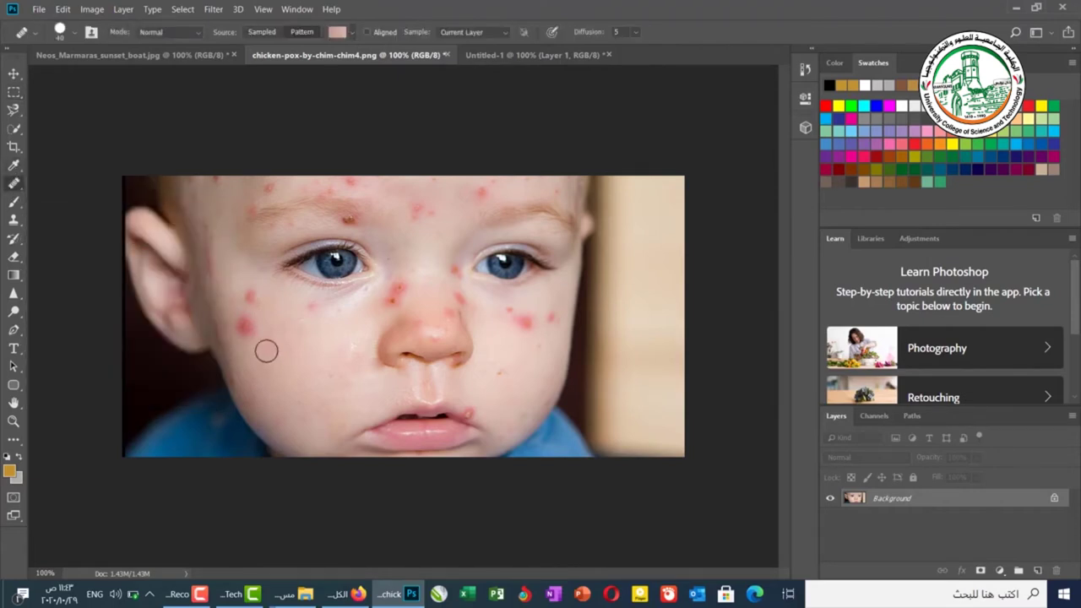
{"action": "left_click_drag", "start_coordinate": [244, 328], "coordinate": [251, 321]}
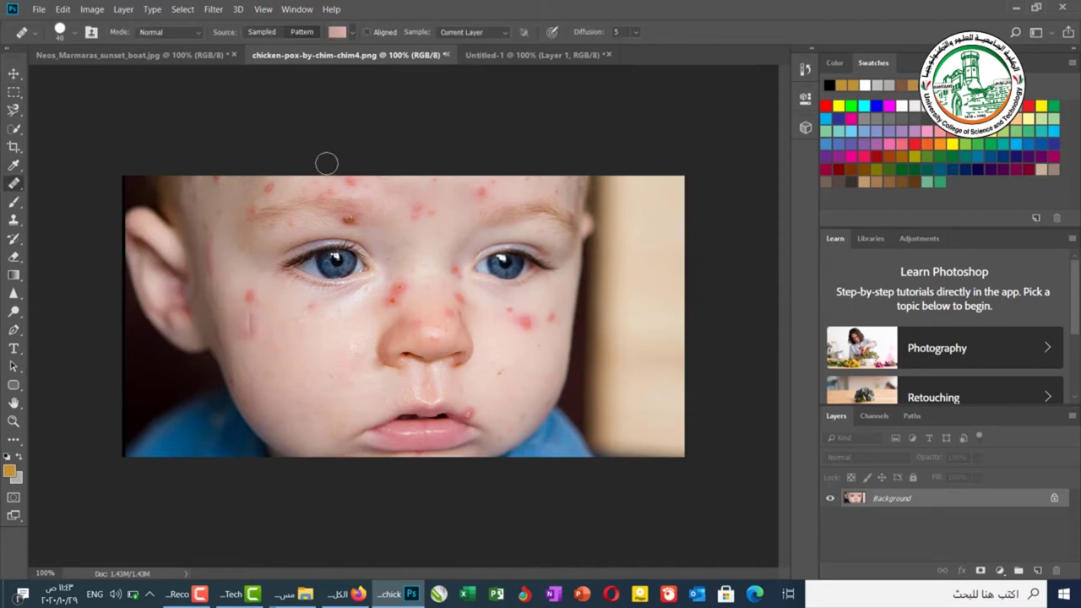
{"action": "left_click", "coordinate": [248, 296]}
{"action": "mouse_move", "coordinate": [249, 304]}
{"action": "left_mouse_down"}
{"action": "mouse_move", "coordinate": [254, 335]}
{"action": "mouse_move", "coordinate": [252, 286]}
{"action": "left_mouse_up"}
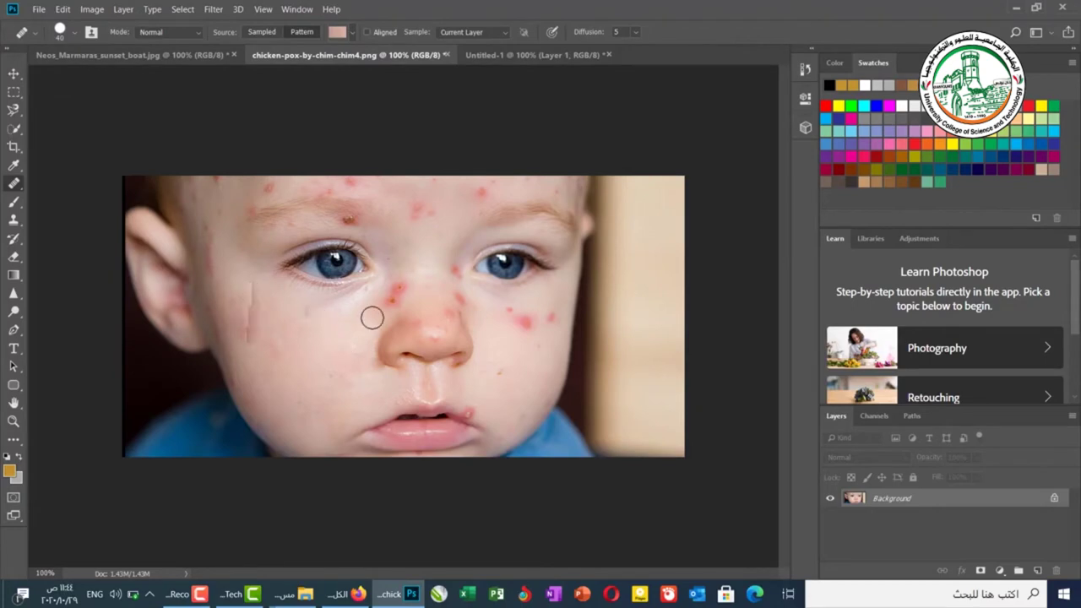
{"action": "left_click", "coordinate": [563, 316]}
{"action": "left_click_drag", "start_coordinate": [533, 321], "coordinate": [508, 319]}
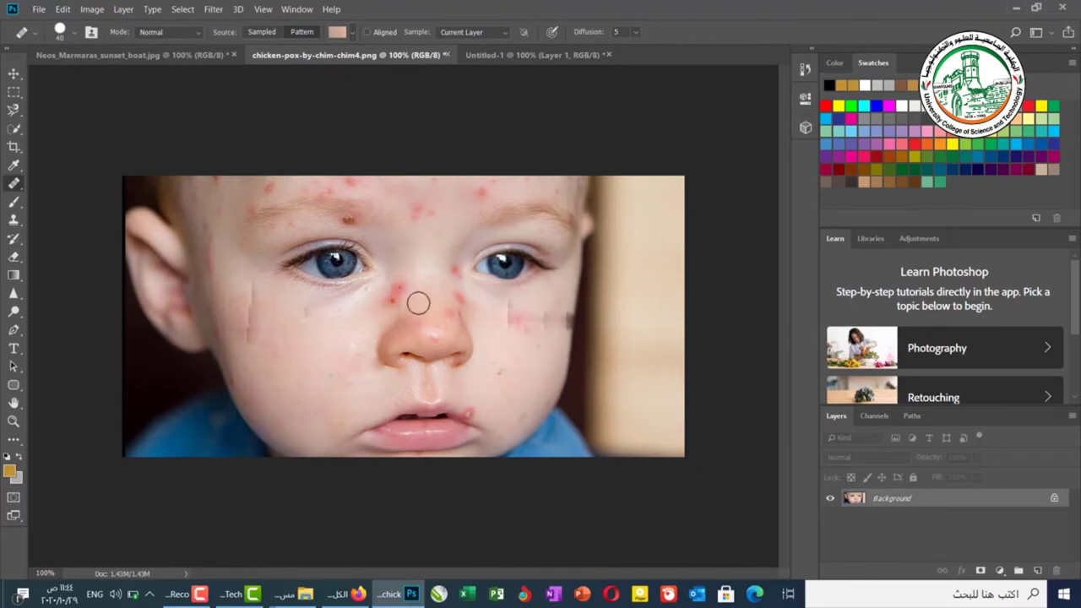
Step: Smooth the streak on the ear-side cheek using the Sampled source, and repaint the opposite cheek's marks with the last skin pattern
{"action": "left_click", "coordinate": [256, 32]}
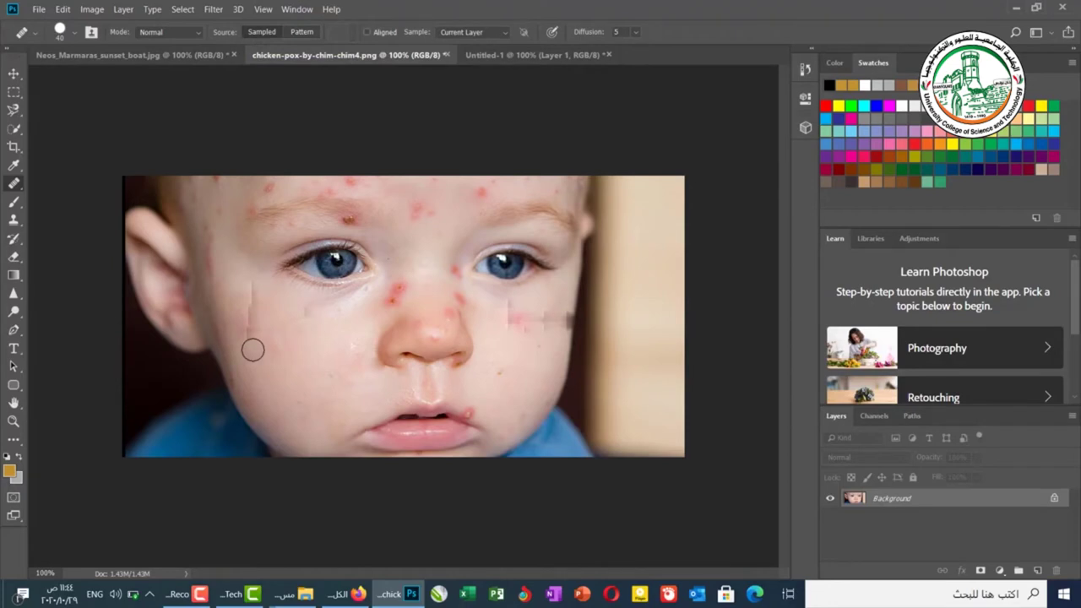
{"action": "left_click_drag", "start_coordinate": [245, 344], "coordinate": [248, 289]}
{"action": "left_click", "coordinate": [311, 35]}
{"action": "left_click", "coordinate": [353, 38]}
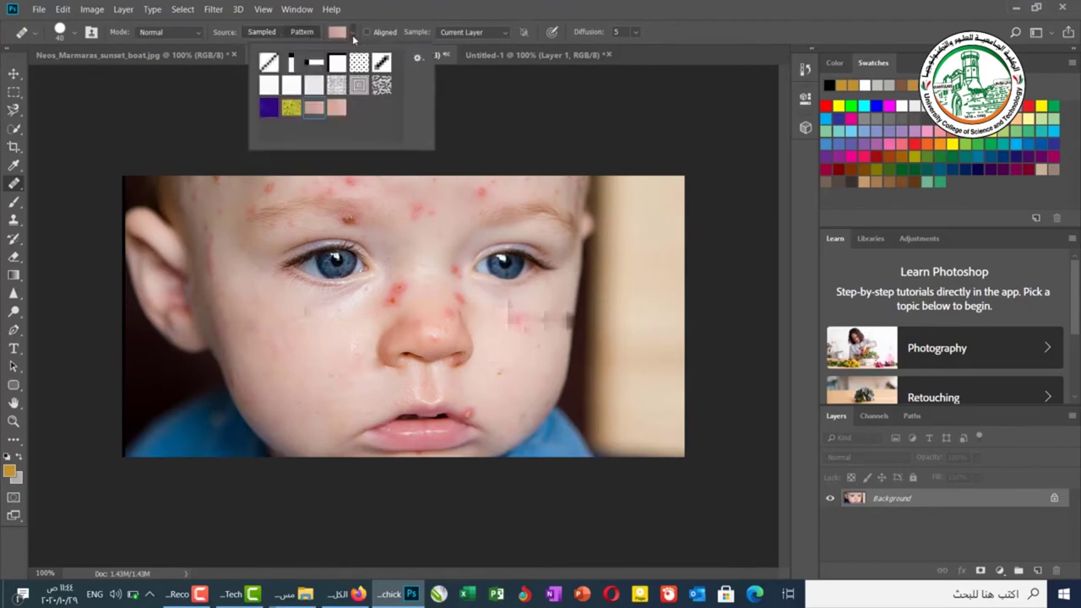
{"action": "left_click", "coordinate": [337, 108]}
{"action": "left_click", "coordinate": [511, 326]}
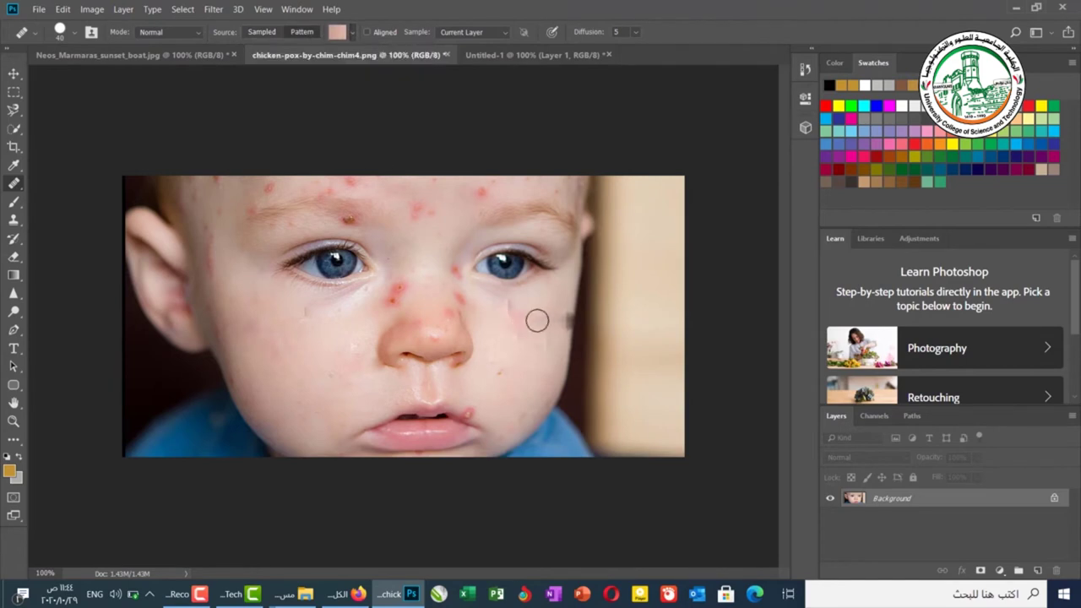
{"action": "mouse_move", "coordinate": [542, 325]}
{"action": "left_mouse_down"}
{"action": "mouse_move", "coordinate": [531, 335]}
{"action": "mouse_move", "coordinate": [515, 320]}
{"action": "mouse_move", "coordinate": [479, 321]}
{"action": "left_mouse_up"}
{"action": "left_click", "coordinate": [74, 31]}
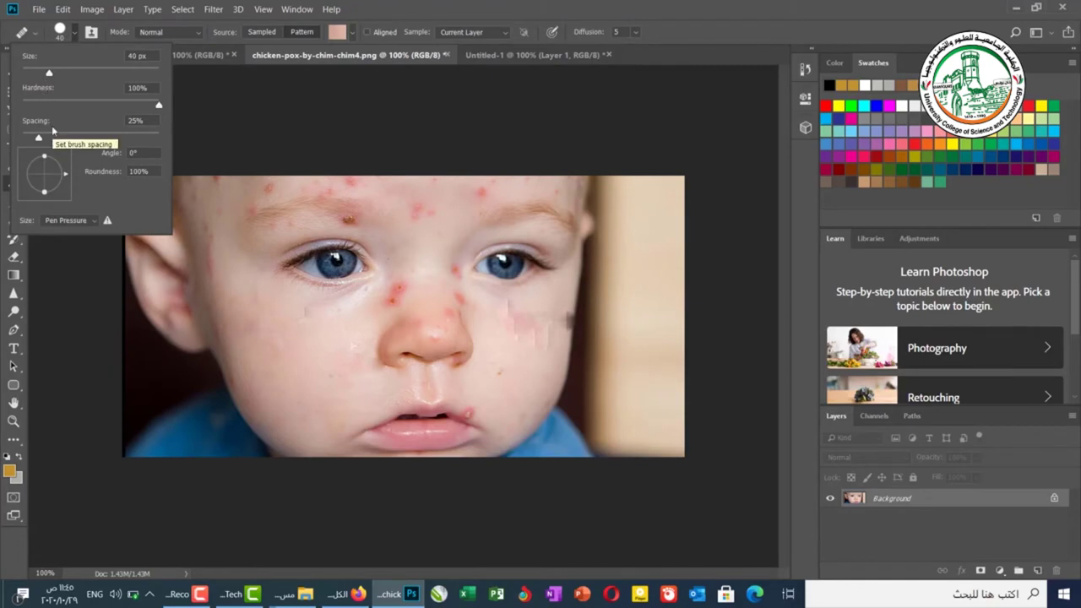
{"action": "left_click", "coordinate": [199, 32]}
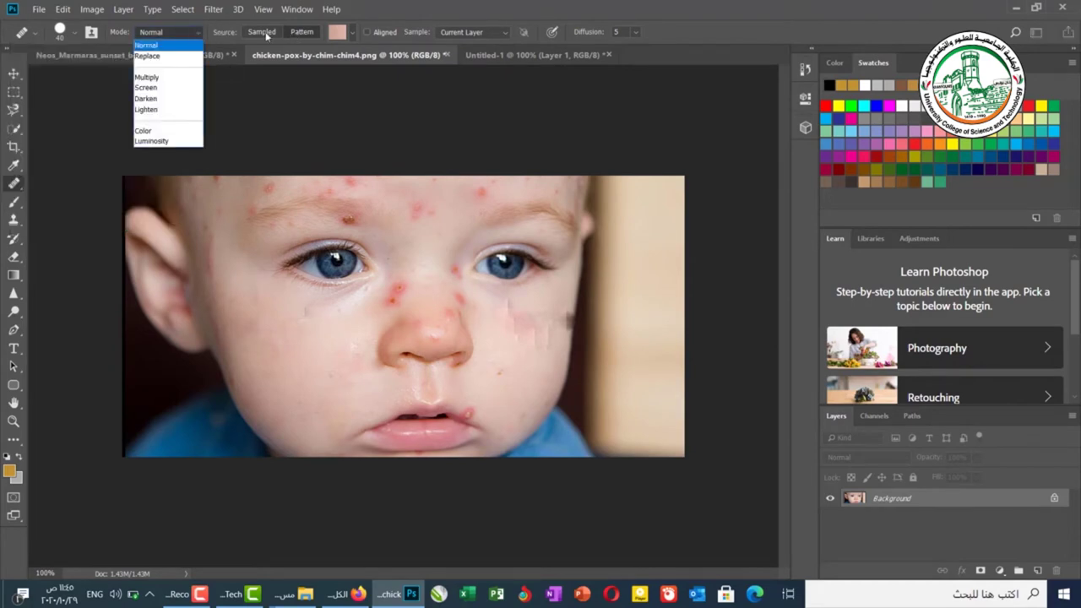
{"action": "left_click", "coordinate": [228, 35]}
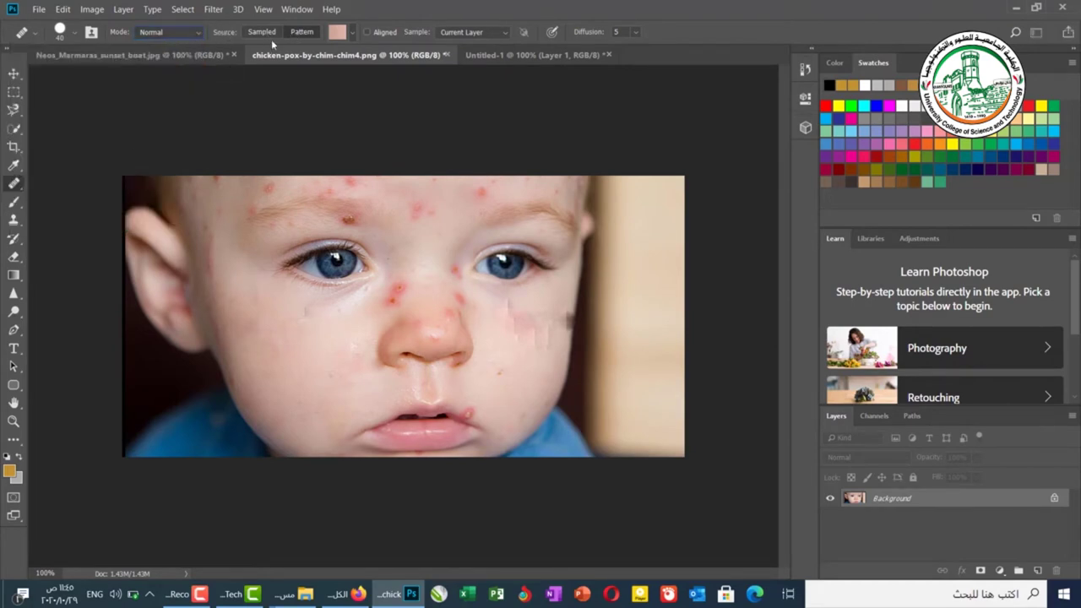
Step: Heal the red spot at the corner of the mouth using the Sampled source and clean skin from just above it
{"action": "left_click", "coordinate": [262, 32]}
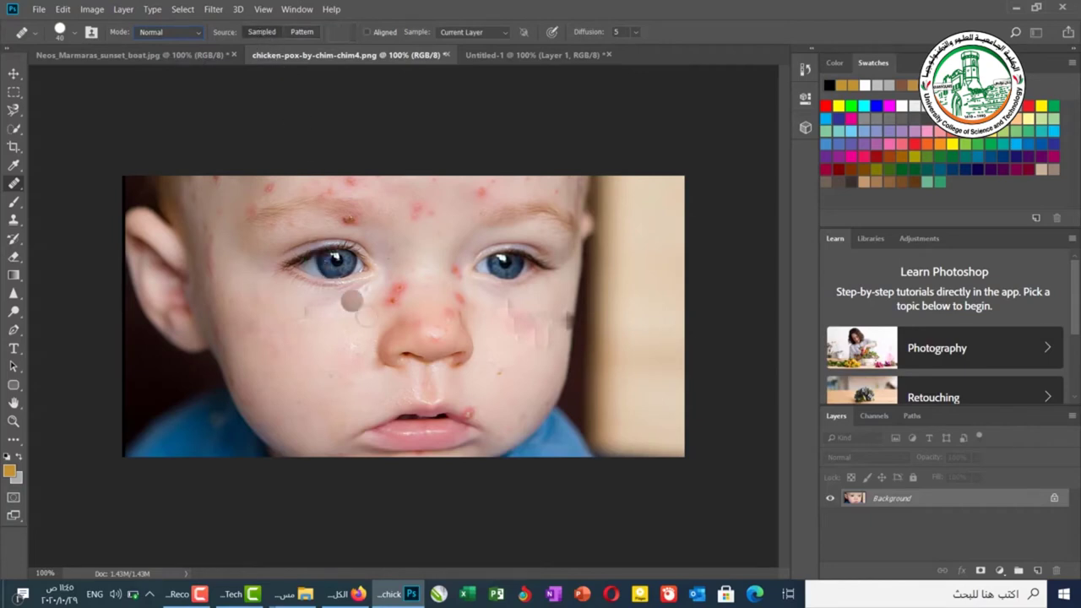
{"action": "left_click", "coordinate": [483, 397]}
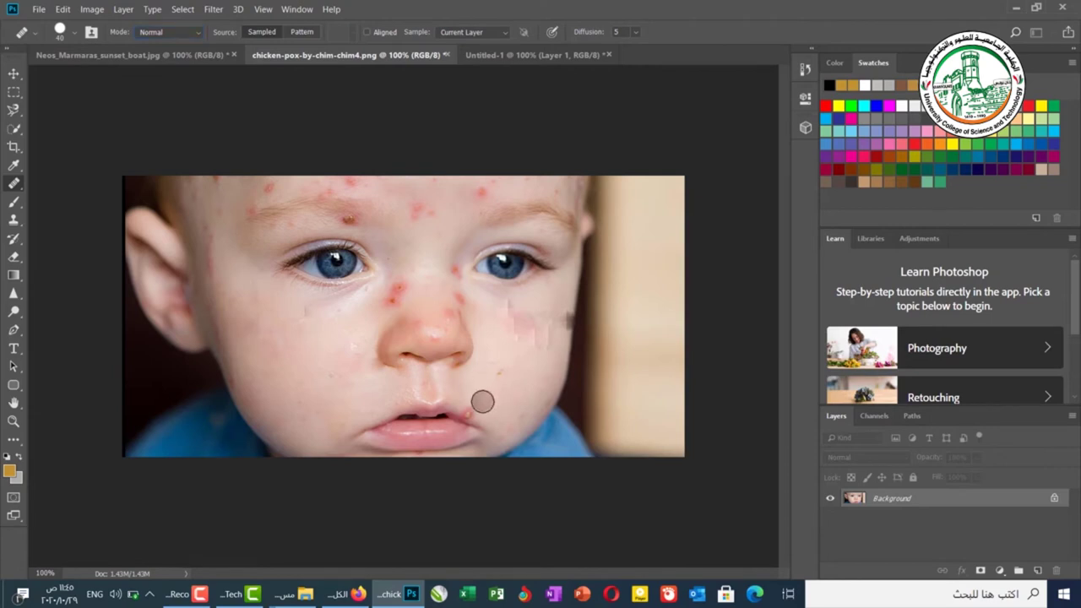
{"action": "left_click", "coordinate": [472, 409]}
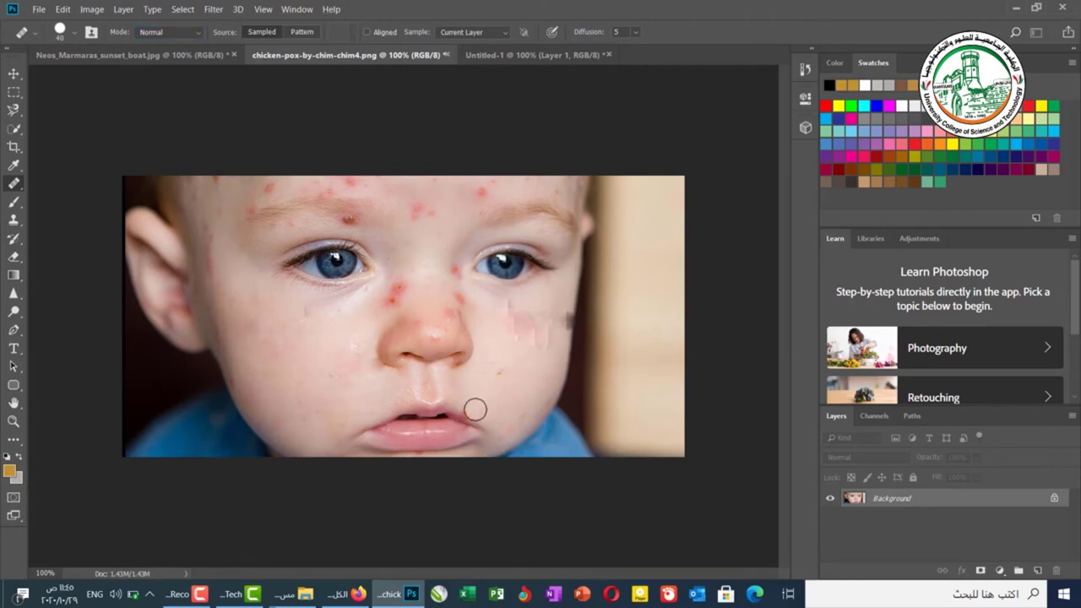
{"action": "left_click", "coordinate": [303, 32]}
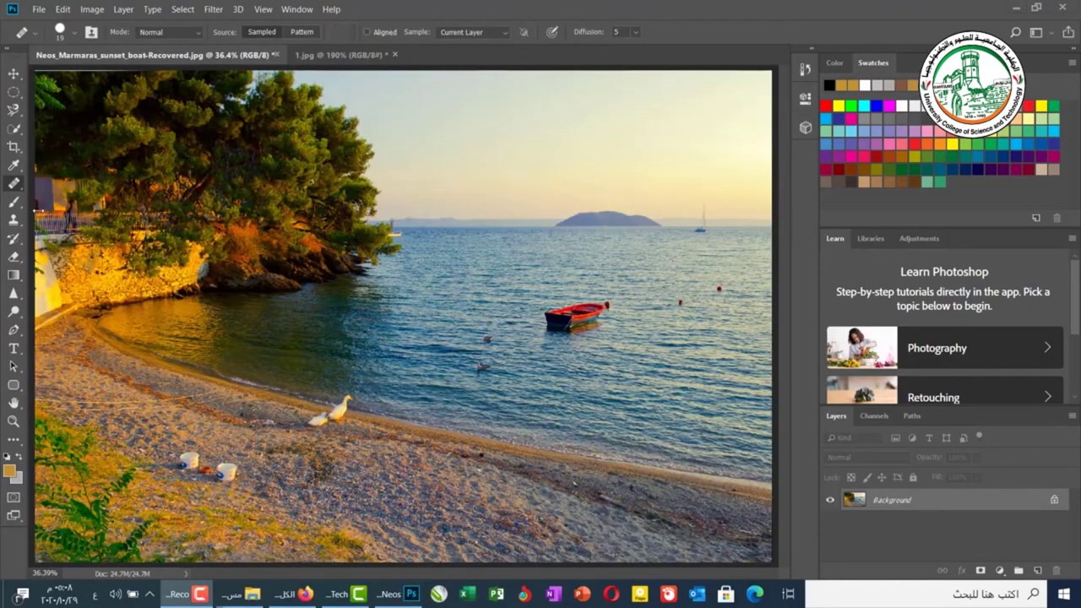
Step: Activate the Patch Tool and enlarge the view of the sunset beach photo around the red boat
{"action": "right_click", "coordinate": [21, 186]}
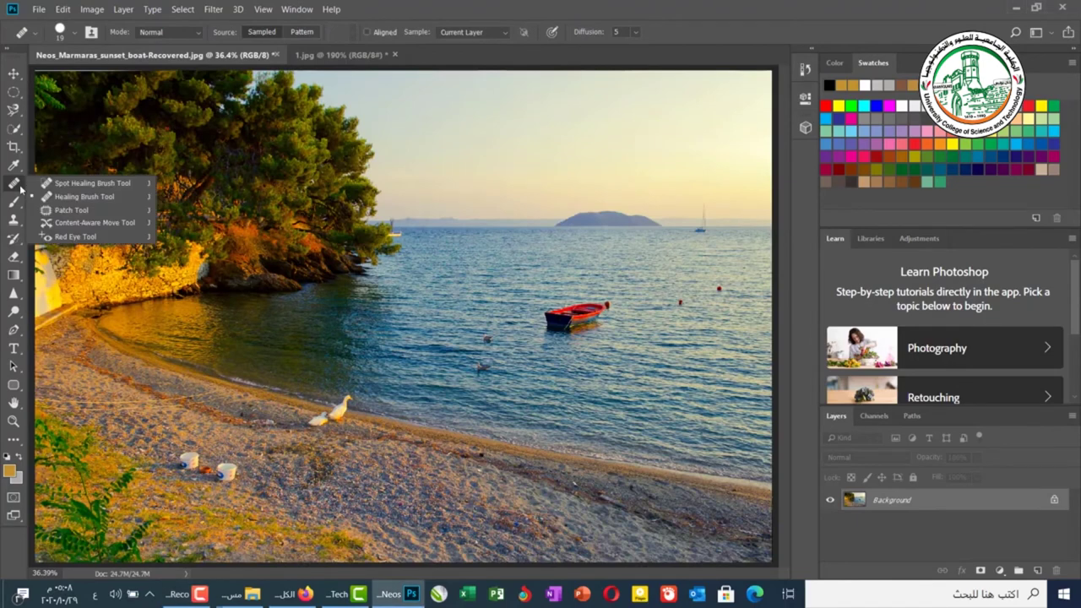
{"action": "left_click", "coordinate": [71, 209]}
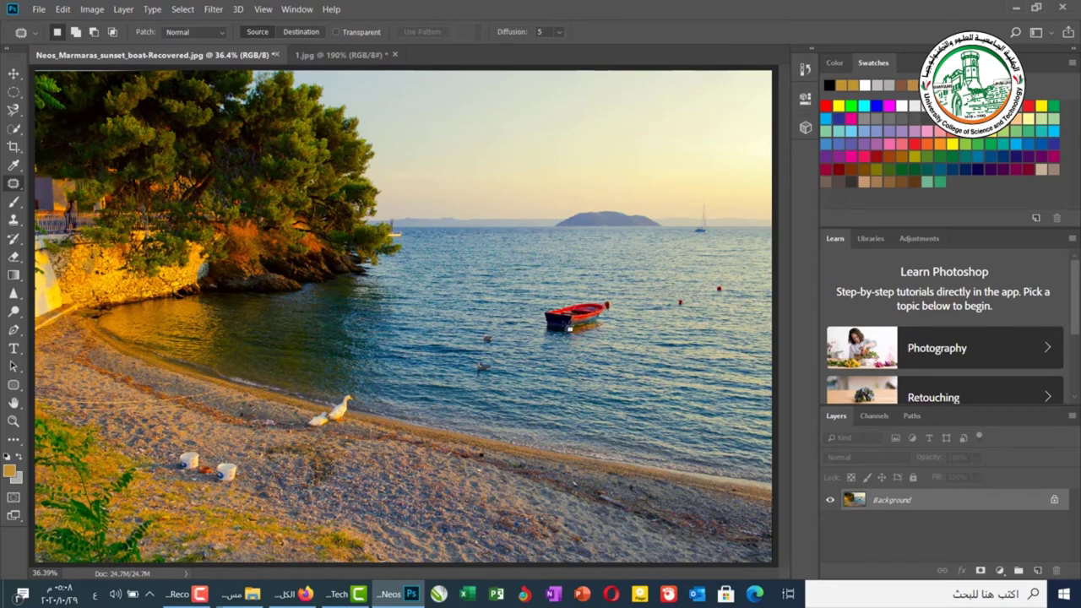
{"action": "key", "text": "ctrl+plus"}
{"action": "key", "text": "ctrl+plus"}
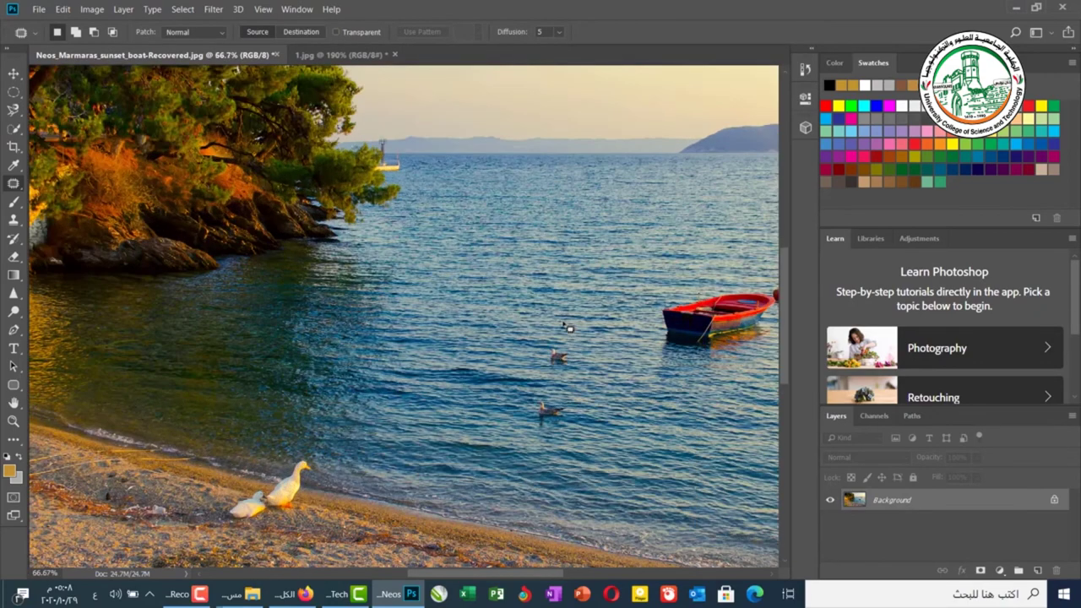
{"action": "left_click_drag", "start_coordinate": [528, 580], "coordinate": [581, 579]}
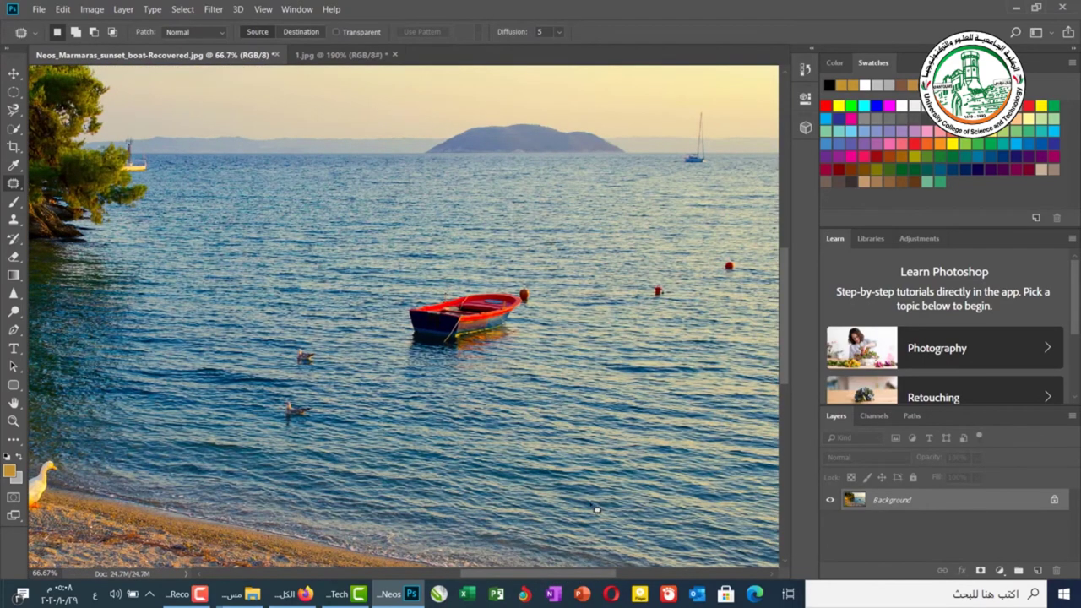
Step: Patch the red boat with clear water from nearer the trees using Source mode, and clear the selection
{"action": "mouse_move", "coordinate": [543, 278]}
{"action": "left_mouse_down"}
{"action": "mouse_move", "coordinate": [439, 279]}
{"action": "mouse_move", "coordinate": [387, 309]}
{"action": "mouse_move", "coordinate": [385, 341]}
{"action": "mouse_move", "coordinate": [406, 382]}
{"action": "mouse_move", "coordinate": [461, 389]}
{"action": "mouse_move", "coordinate": [542, 356]}
{"action": "mouse_move", "coordinate": [574, 265]}
{"action": "mouse_move", "coordinate": [509, 271]}
{"action": "left_mouse_up"}
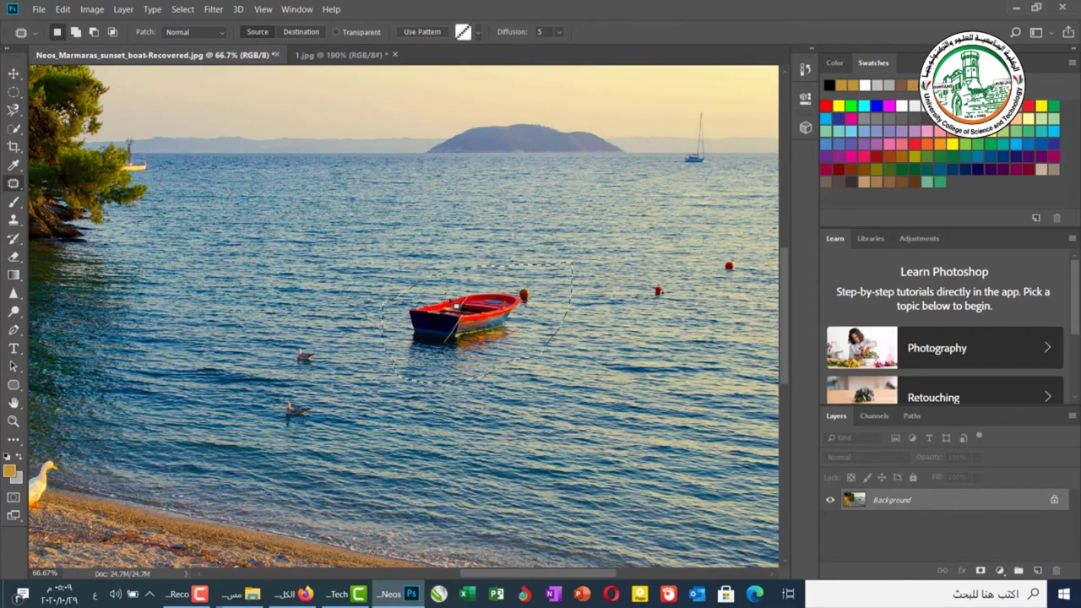
{"action": "left_click_drag", "start_coordinate": [456, 304], "coordinate": [314, 227]}
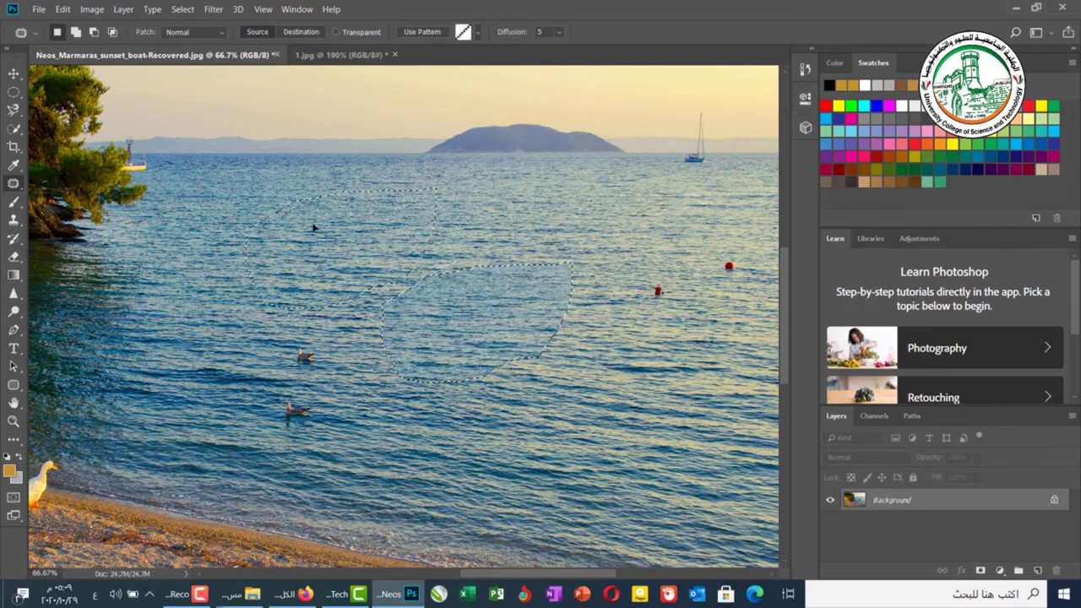
{"action": "left_click_drag", "start_coordinate": [313, 226], "coordinate": [304, 223]}
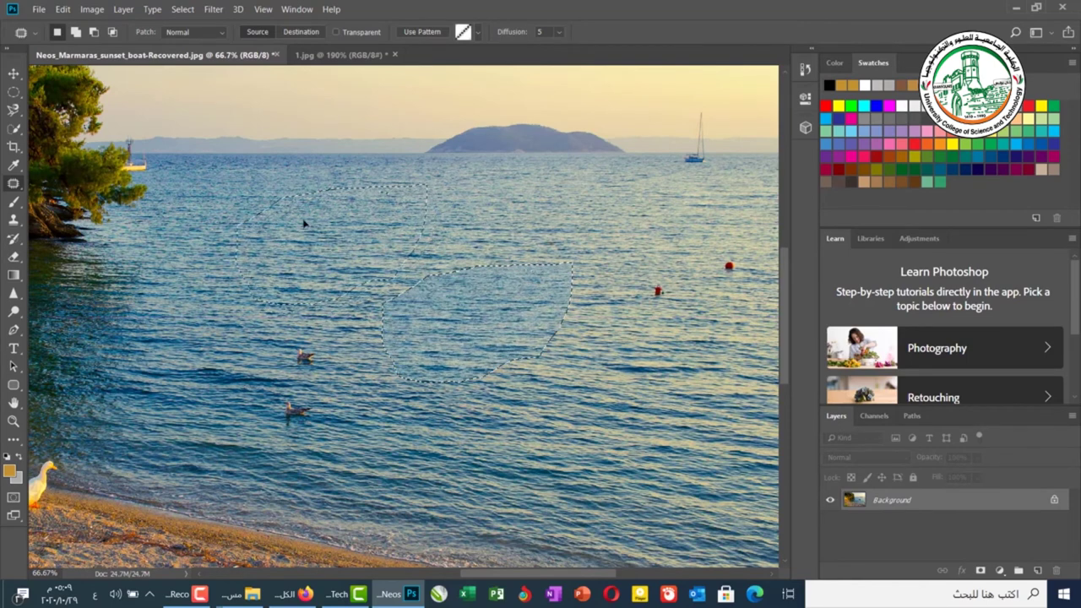
{"action": "left_click_drag", "start_coordinate": [304, 223], "coordinate": [304, 223]}
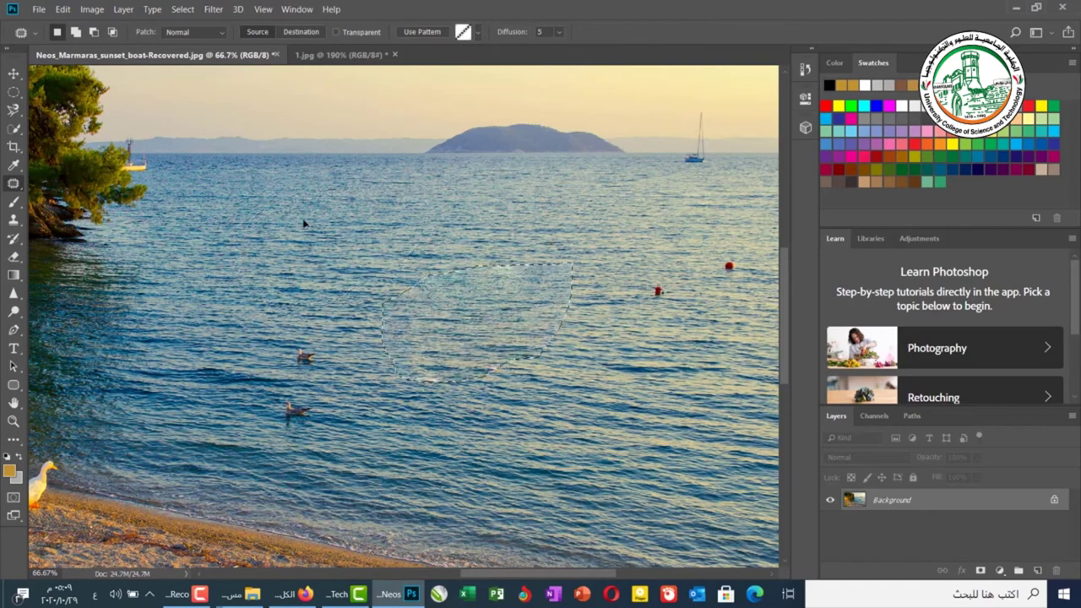
{"action": "key", "text": "ctrl+d"}
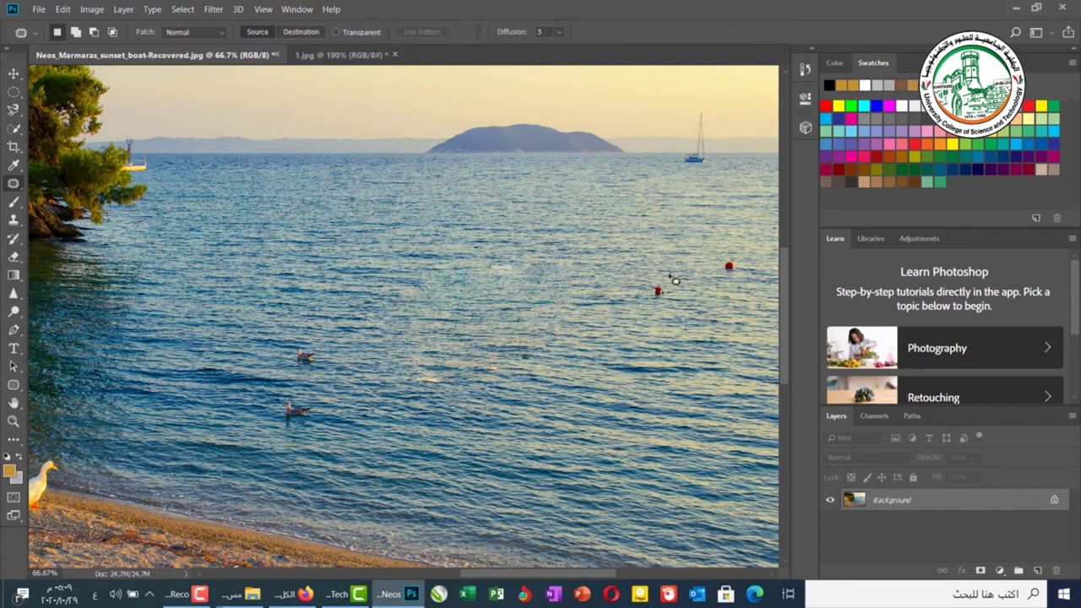
Step: Patch each of the two red buoys with clean water taken from just beside it
{"action": "mouse_move", "coordinate": [674, 280]}
{"action": "left_mouse_down"}
{"action": "mouse_move", "coordinate": [638, 288]}
{"action": "mouse_move", "coordinate": [657, 314]}
{"action": "mouse_move", "coordinate": [684, 308]}
{"action": "mouse_move", "coordinate": [682, 277]}
{"action": "mouse_move", "coordinate": [667, 281]}
{"action": "left_mouse_up"}
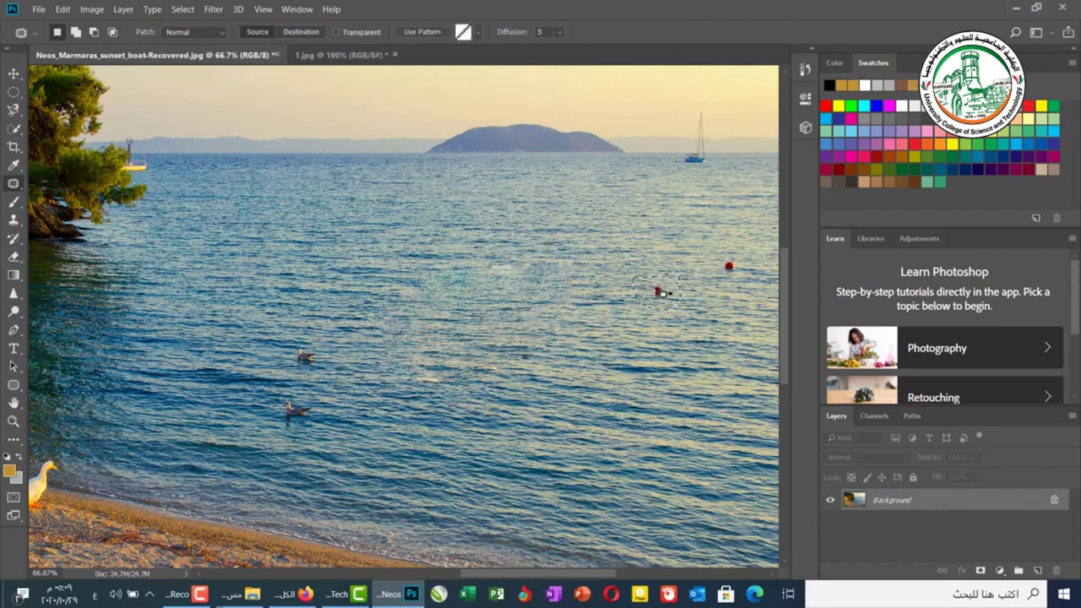
{"action": "left_click_drag", "start_coordinate": [660, 296], "coordinate": [602, 260]}
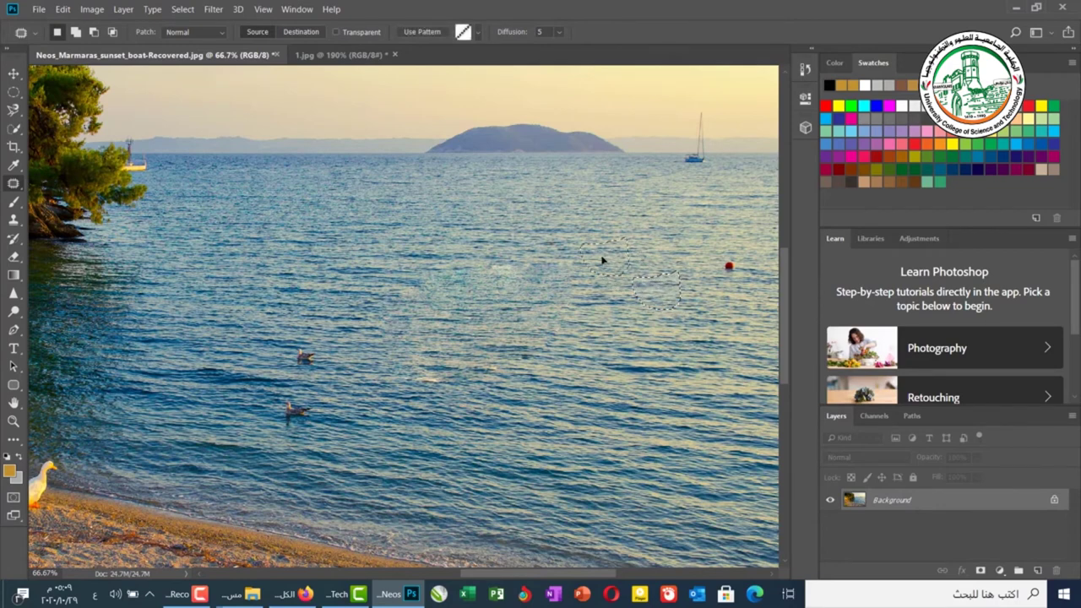
{"action": "left_click_drag", "start_coordinate": [602, 260], "coordinate": [602, 260]}
{"action": "key", "text": "ctrl+d"}
{"action": "mouse_move", "coordinate": [713, 260]}
{"action": "left_mouse_down"}
{"action": "mouse_move", "coordinate": [699, 285]}
{"action": "mouse_move", "coordinate": [742, 305]}
{"action": "mouse_move", "coordinate": [767, 301]}
{"action": "mouse_move", "coordinate": [767, 283]}
{"action": "mouse_move", "coordinate": [737, 248]}
{"action": "mouse_move", "coordinate": [714, 255]}
{"action": "mouse_move", "coordinate": [639, 234]}
{"action": "left_mouse_up"}
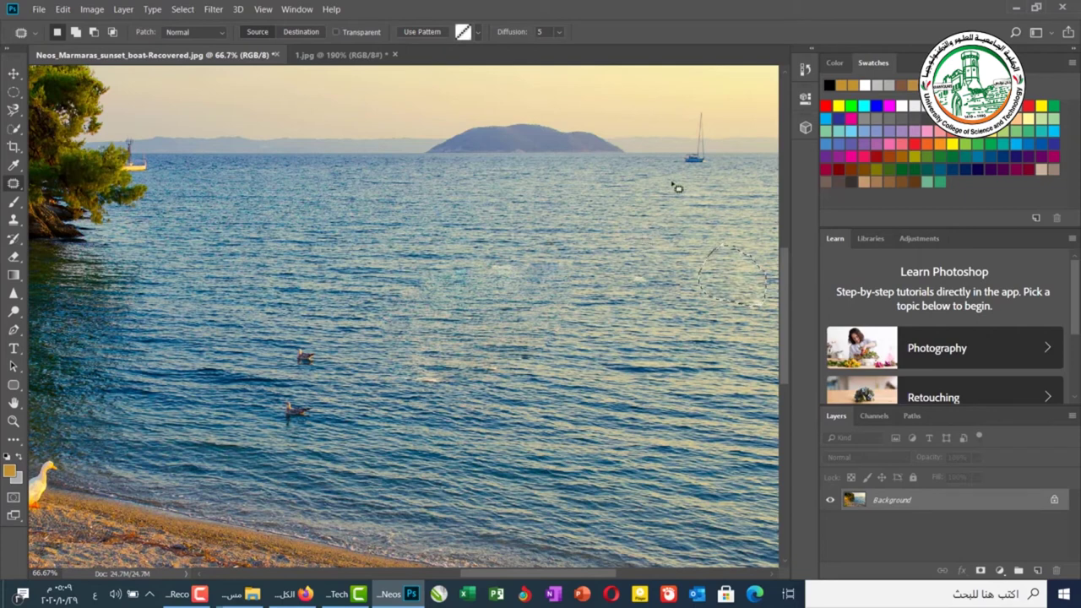
Step: Undo all the patches by reverting the photo to its opening snapshot in the history
{"action": "left_click", "coordinate": [805, 69]}
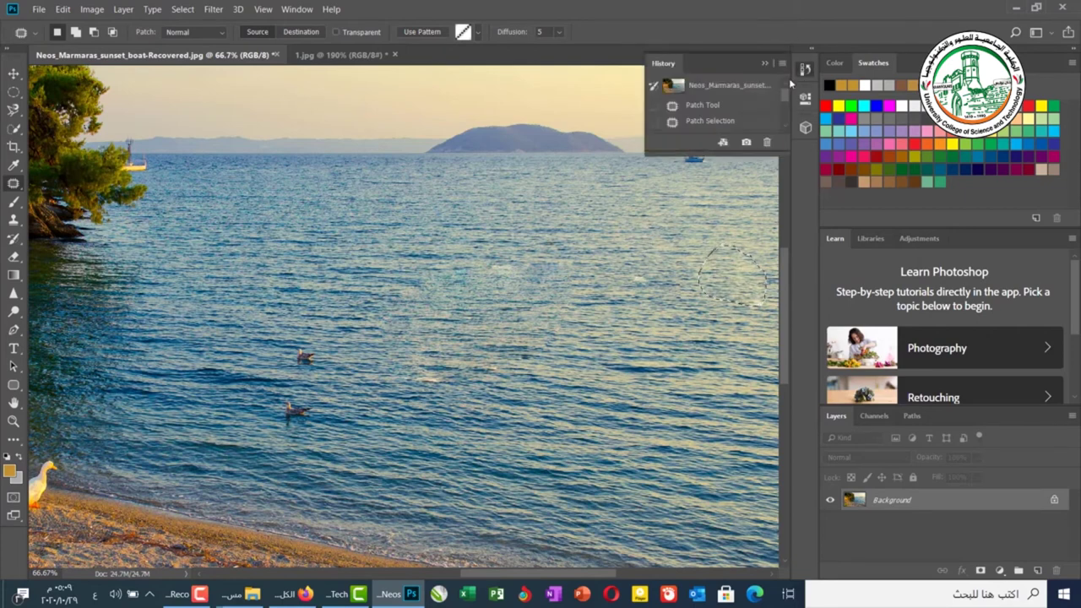
{"action": "left_click", "coordinate": [719, 88]}
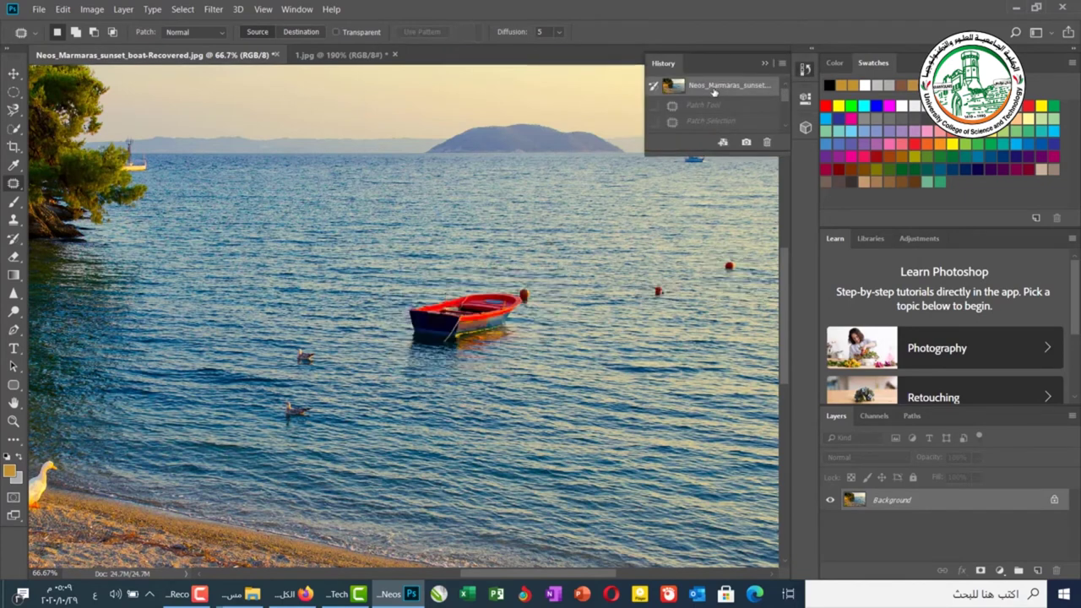
{"action": "left_click", "coordinate": [765, 63]}
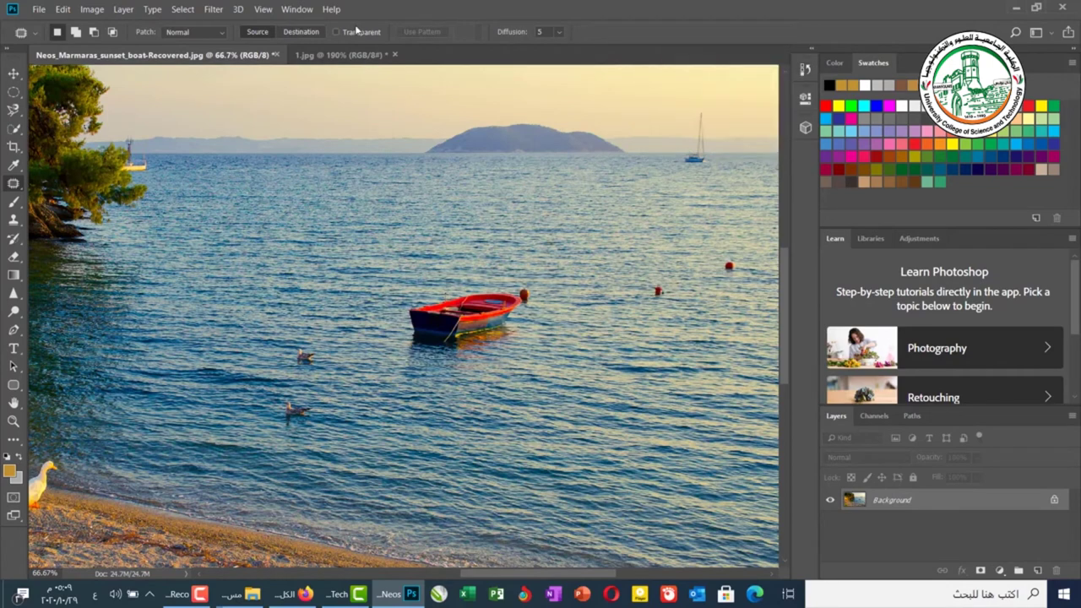
Step: Set the Patch Tool to Destination, duplicate the outlined red boat onto the water nearer the trees, and clear the selection
{"action": "left_click", "coordinate": [303, 33]}
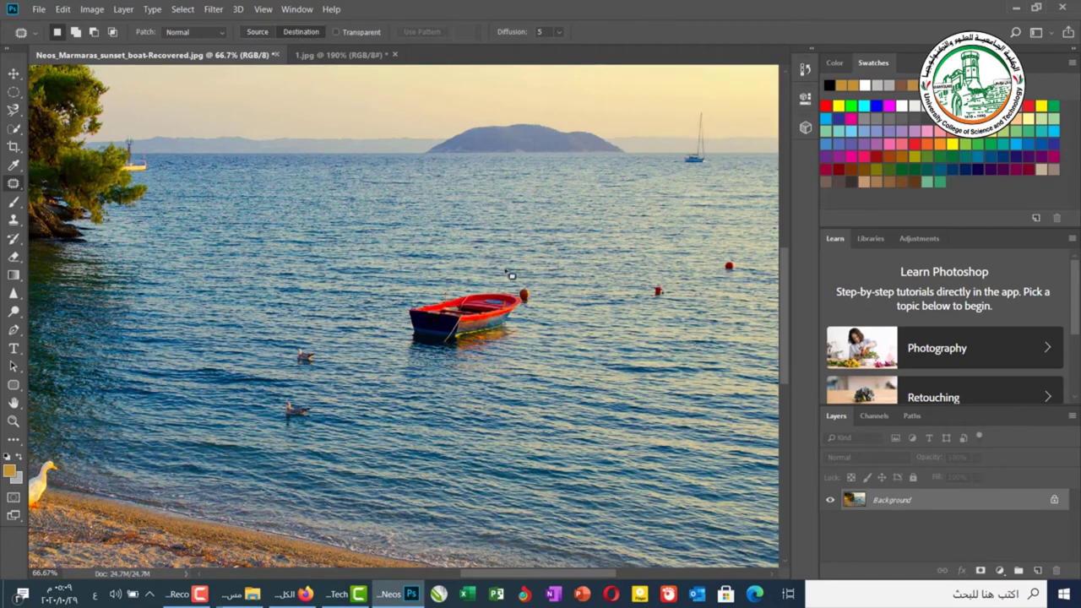
{"action": "mouse_move", "coordinate": [440, 292]}
{"action": "left_mouse_down"}
{"action": "mouse_move", "coordinate": [411, 300]}
{"action": "mouse_move", "coordinate": [395, 336]}
{"action": "mouse_move", "coordinate": [431, 384]}
{"action": "mouse_move", "coordinate": [531, 380]}
{"action": "mouse_move", "coordinate": [579, 301]}
{"action": "mouse_move", "coordinate": [533, 277]}
{"action": "mouse_move", "coordinate": [514, 282]}
{"action": "left_mouse_up"}
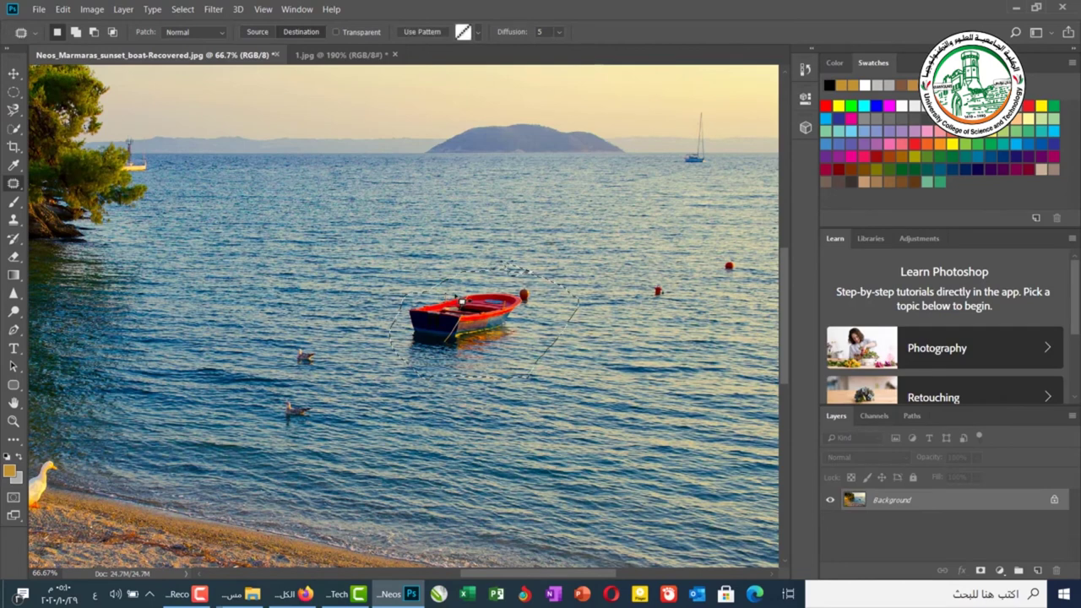
{"action": "left_click_drag", "start_coordinate": [463, 301], "coordinate": [253, 217]}
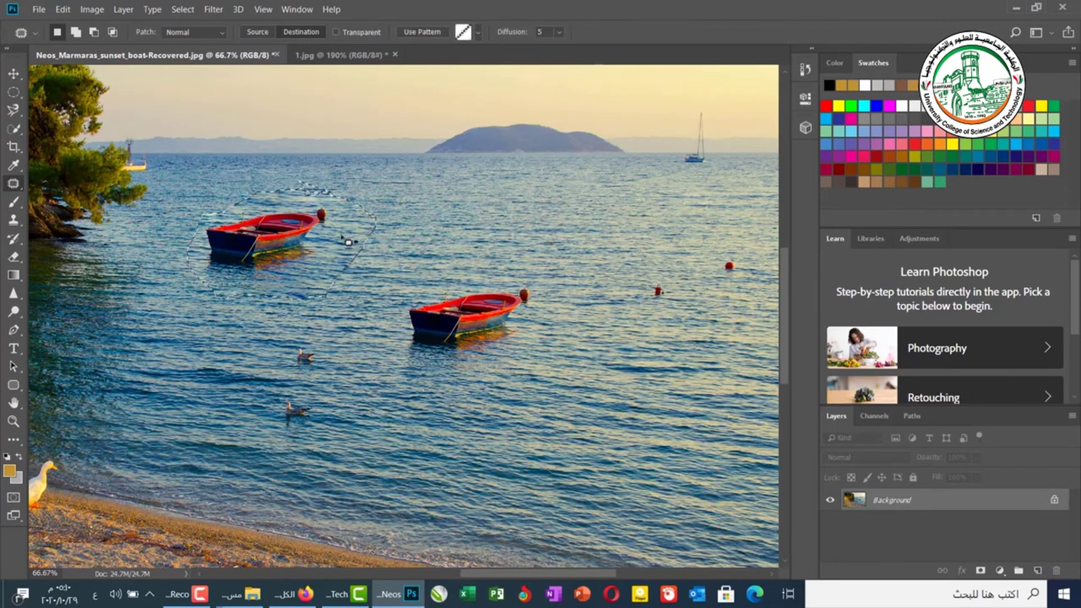
{"action": "key", "text": "ctrl+d"}
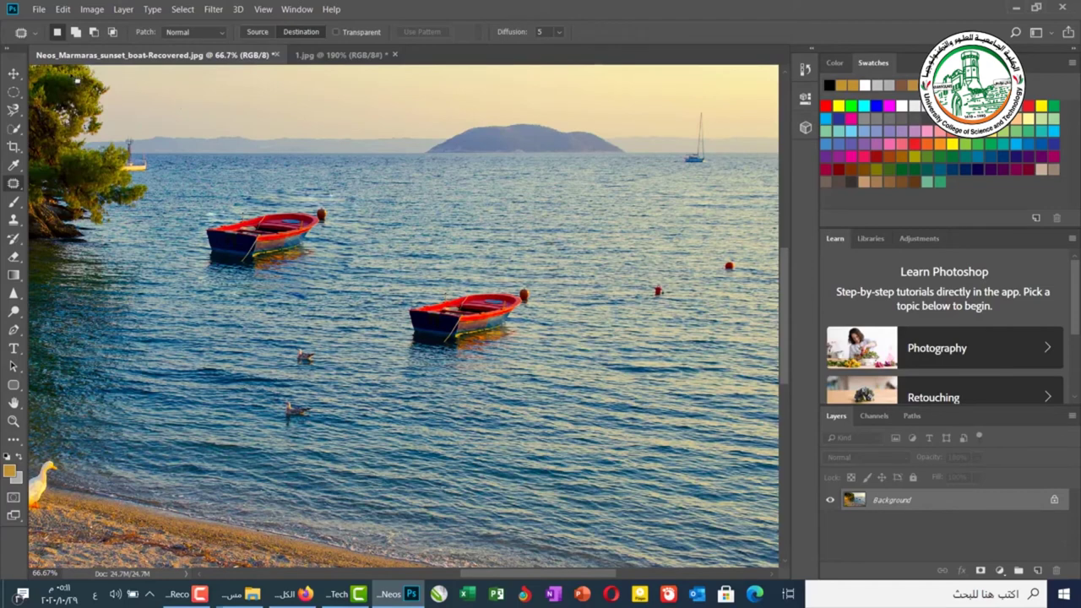
Step: Draw a feathered elliptical selection around the original red boat, the one farther from the trees
{"action": "left_click", "coordinate": [14, 91]}
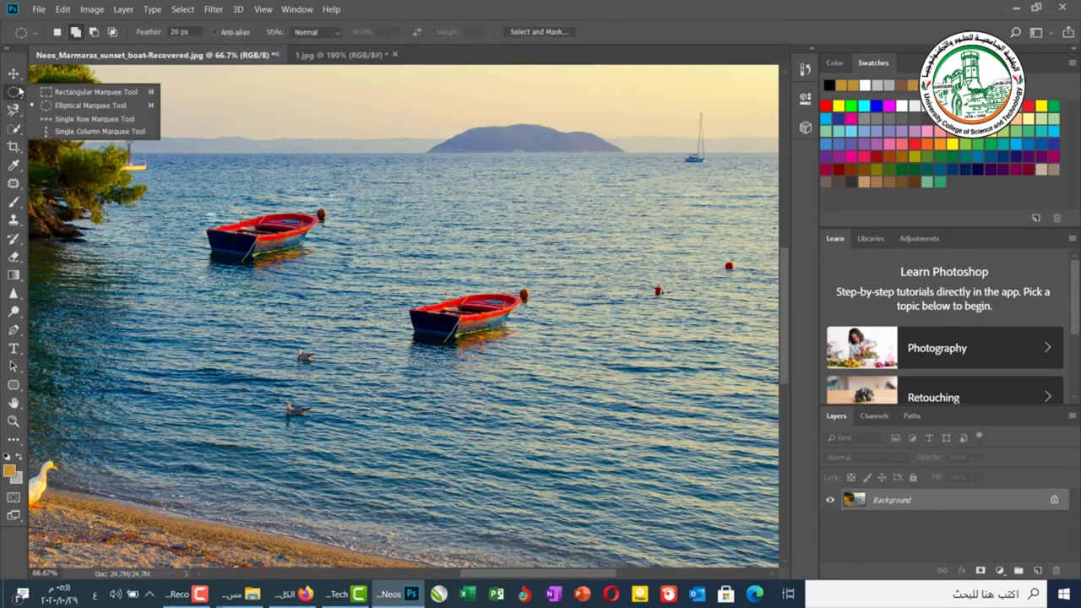
{"action": "left_click", "coordinate": [53, 105]}
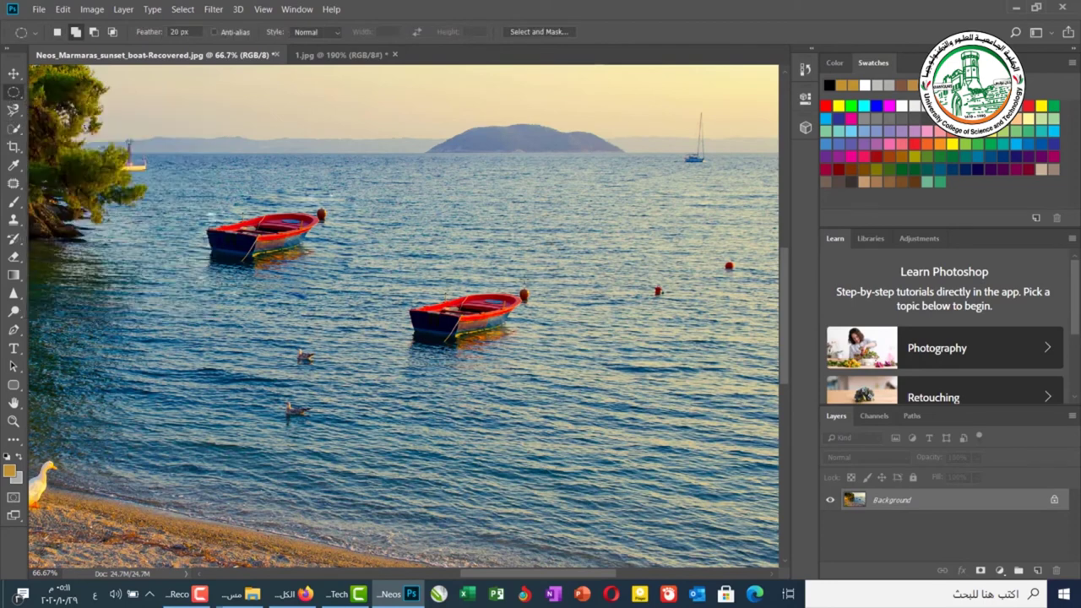
{"action": "left_click_drag", "start_coordinate": [465, 270], "coordinate": [390, 320]}
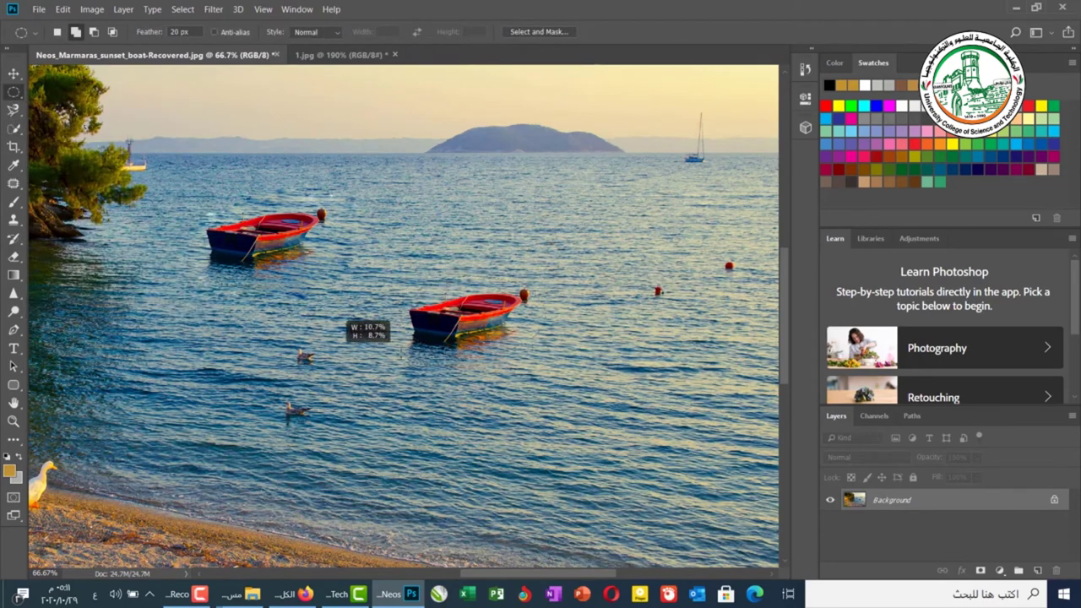
{"action": "left_click_drag", "start_coordinate": [392, 363], "coordinate": [394, 365]}
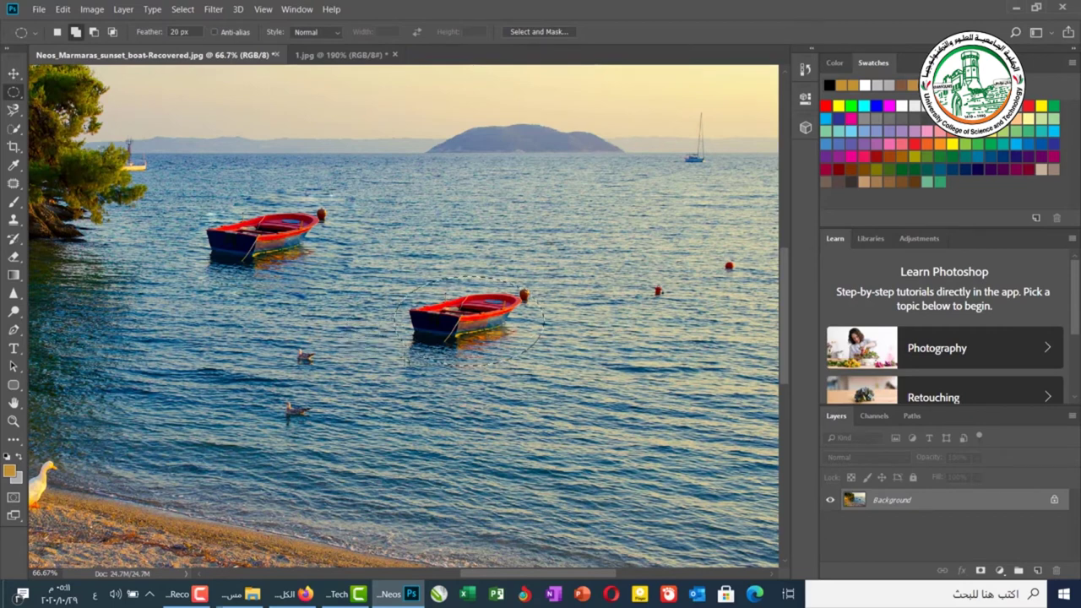
Step: Duplicate the selected boat with the Patch Tool in Destination mode onto the open water below the island
{"action": "left_click", "coordinate": [12, 184]}
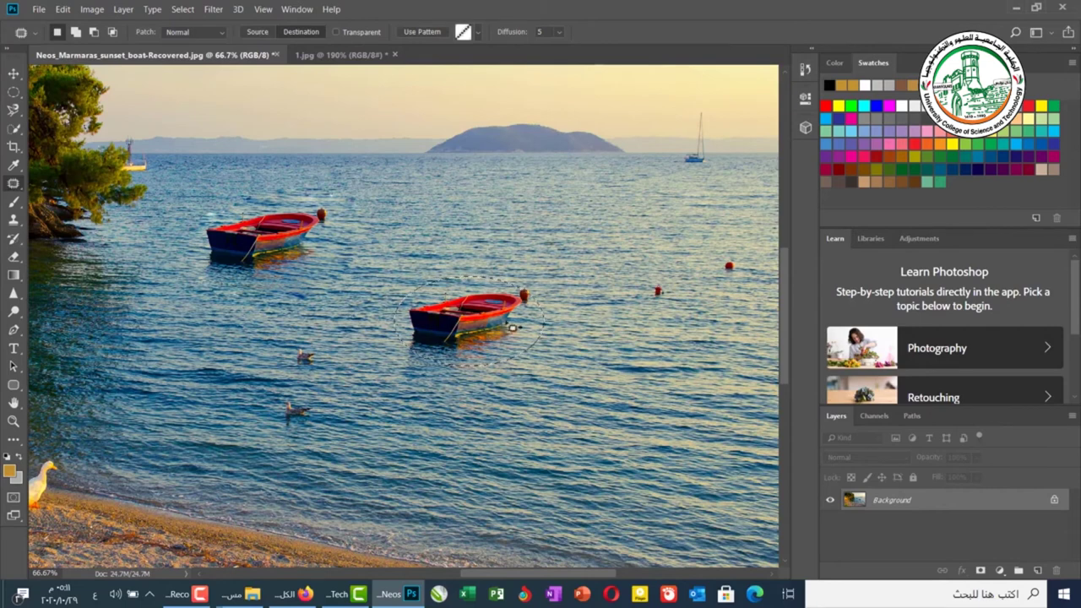
{"action": "left_click_drag", "start_coordinate": [510, 324], "coordinate": [519, 226]}
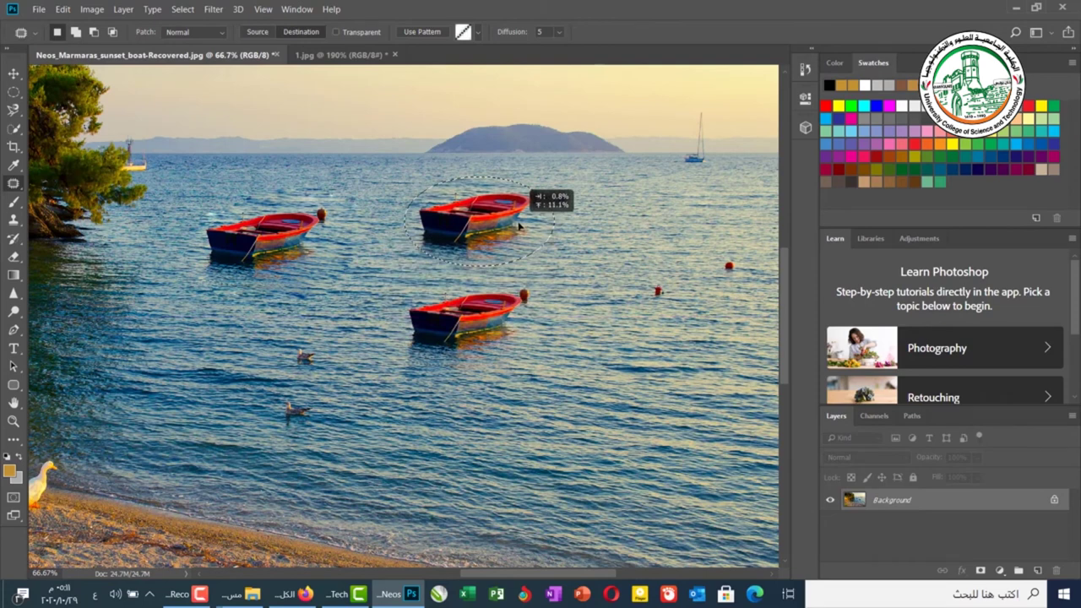
{"action": "left_click_drag", "start_coordinate": [519, 226], "coordinate": [519, 226]}
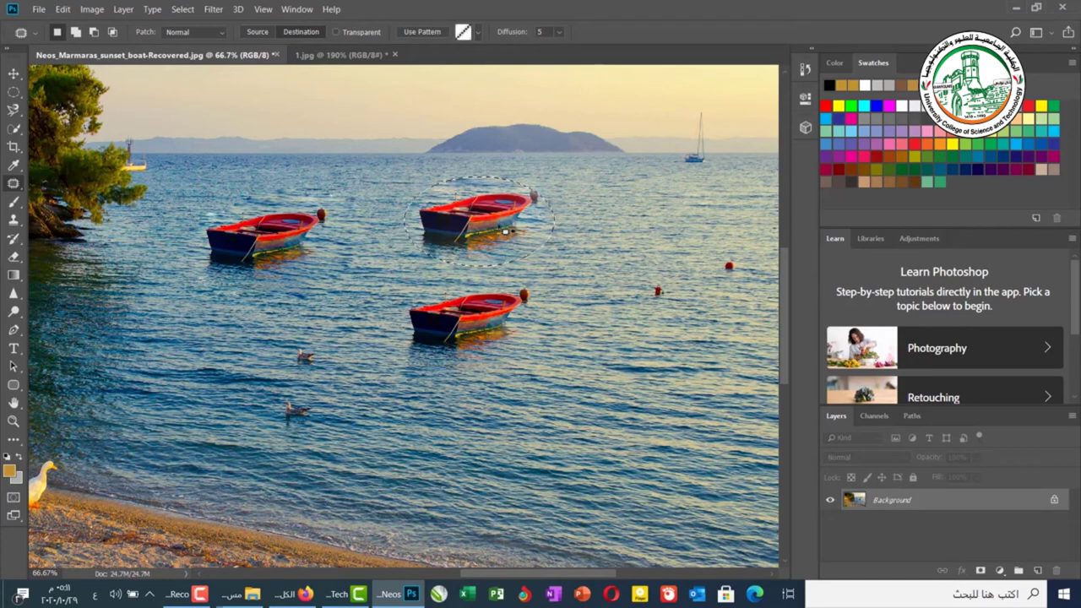
Step: Switch to the portrait 1.jpg and bring the hair and forehead into view at 400% zoom
{"action": "key", "text": "ctrl+Tab"}
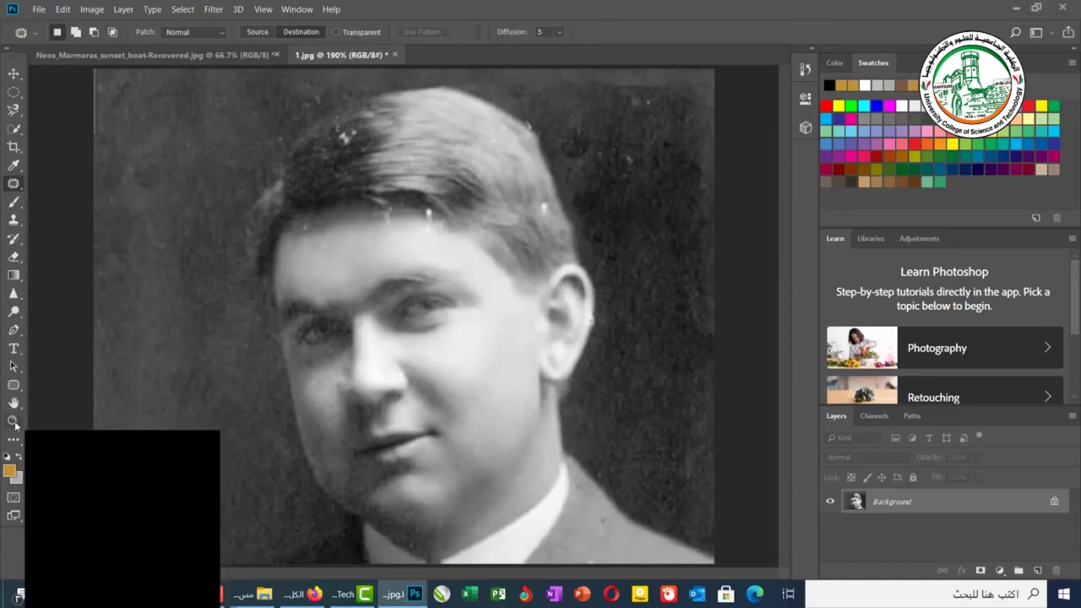
{"action": "key", "text": "ctrl+plus"}
{"action": "key", "text": "ctrl+plus"}
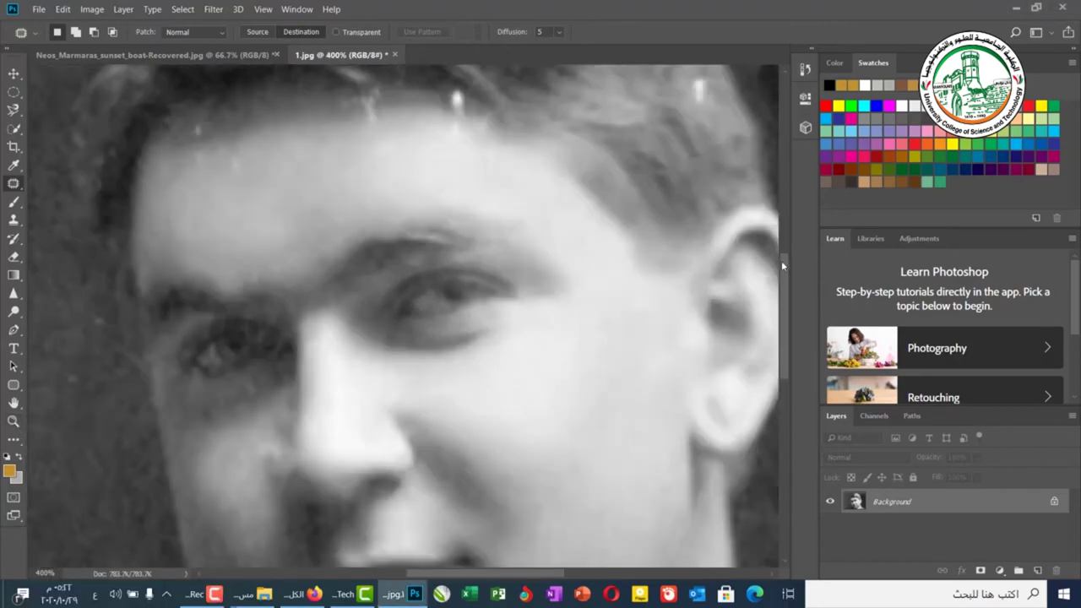
{"action": "left_click_drag", "start_coordinate": [781, 260], "coordinate": [785, 204]}
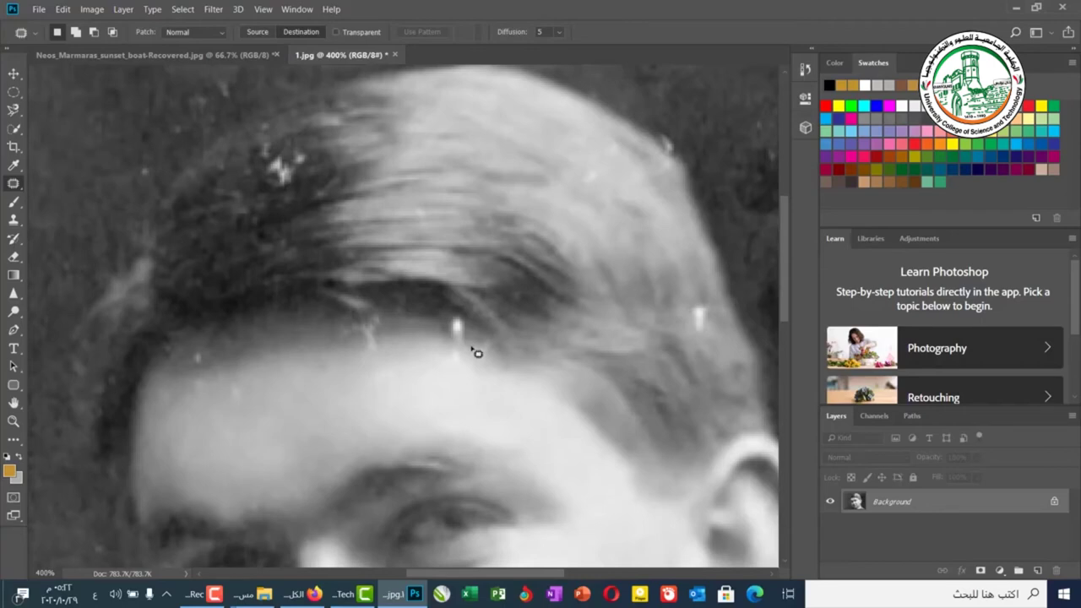
Step: Heal the bright white spot on the hairline with the Content-Aware Spot Healing Brush, and revert the portrait to its opening snapshot
{"action": "right_click", "coordinate": [18, 187]}
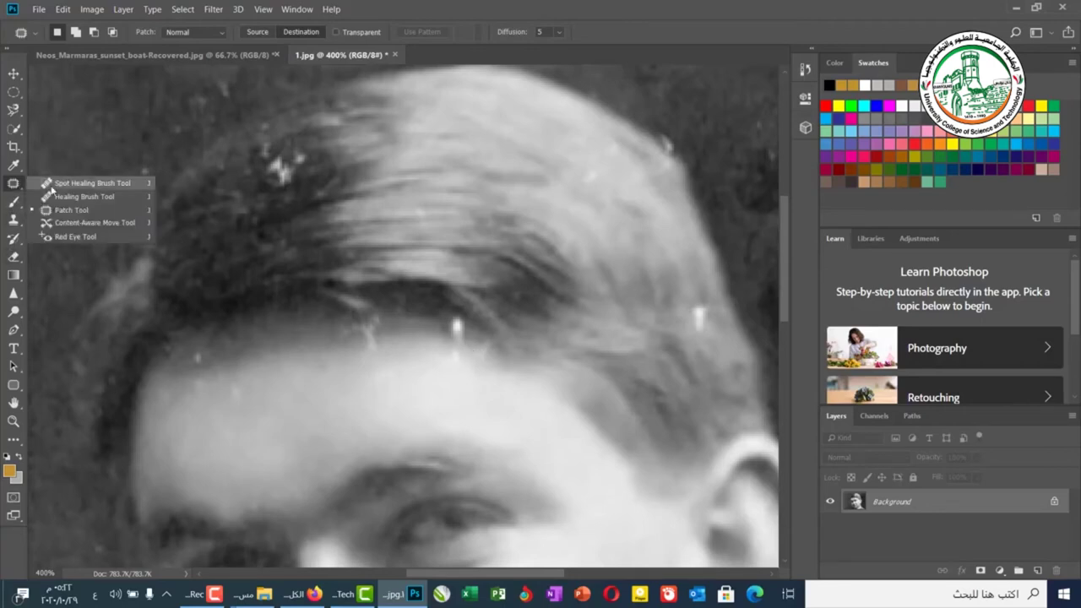
{"action": "left_click", "coordinate": [52, 186]}
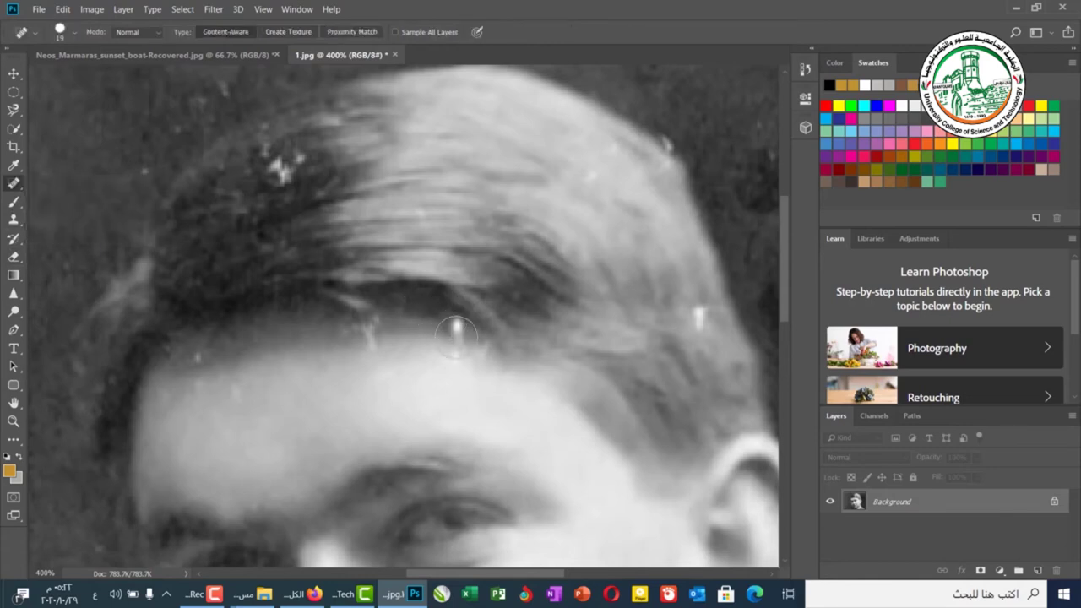
{"action": "left_click", "coordinate": [455, 336]}
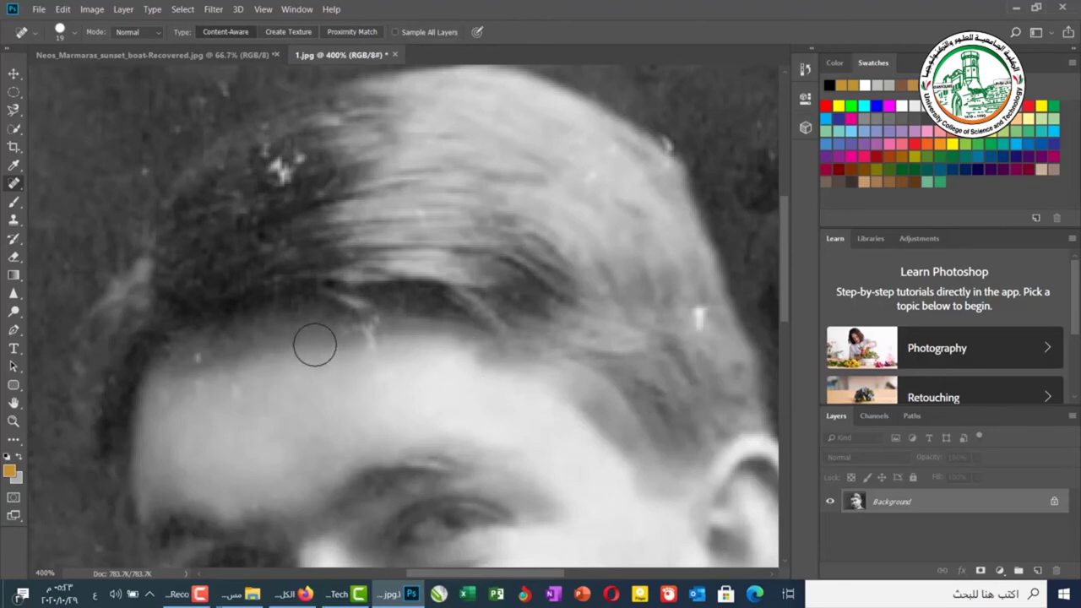
{"action": "left_click", "coordinate": [804, 69]}
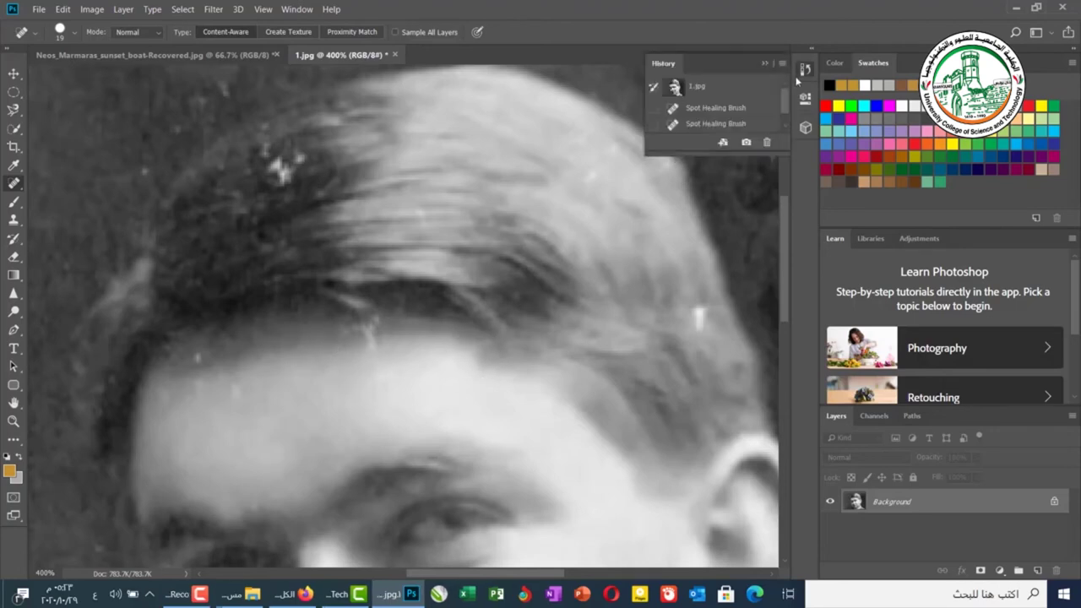
{"action": "left_click", "coordinate": [692, 86]}
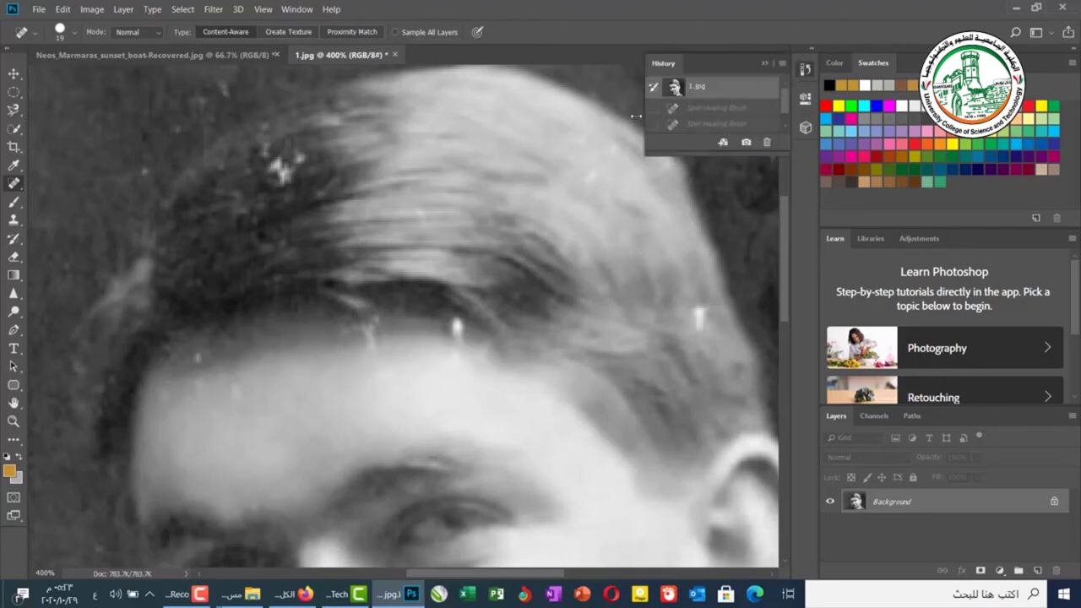
Step: Heal the hairline spot with the Healing Brush using a source sampled just beside it, and revert to the opening snapshot
{"action": "left_click", "coordinate": [14, 182], "text": "alt"}
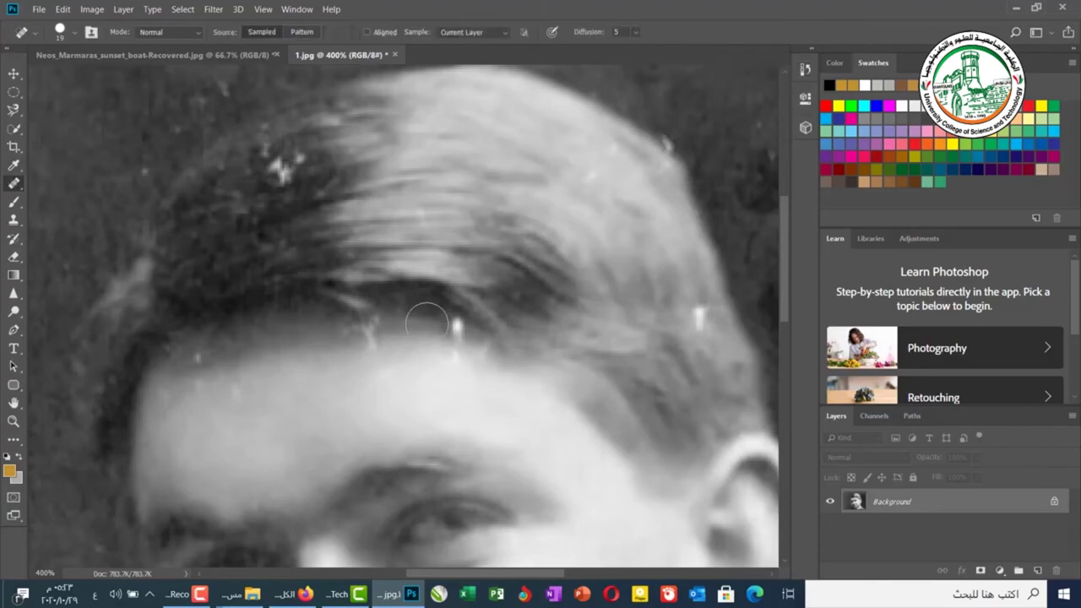
{"action": "left_click", "coordinate": [427, 323], "text": "alt"}
{"action": "left_click", "coordinate": [453, 338]}
{"action": "left_click_drag", "start_coordinate": [453, 338], "coordinate": [465, 355]}
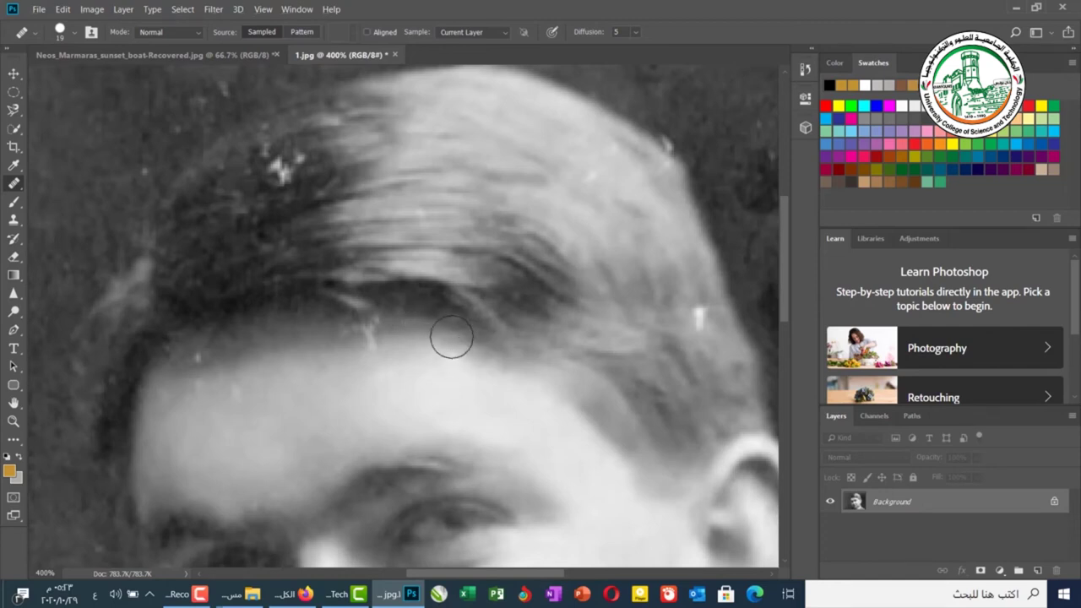
{"action": "left_click", "coordinate": [805, 69]}
{"action": "left_click", "coordinate": [673, 86]}
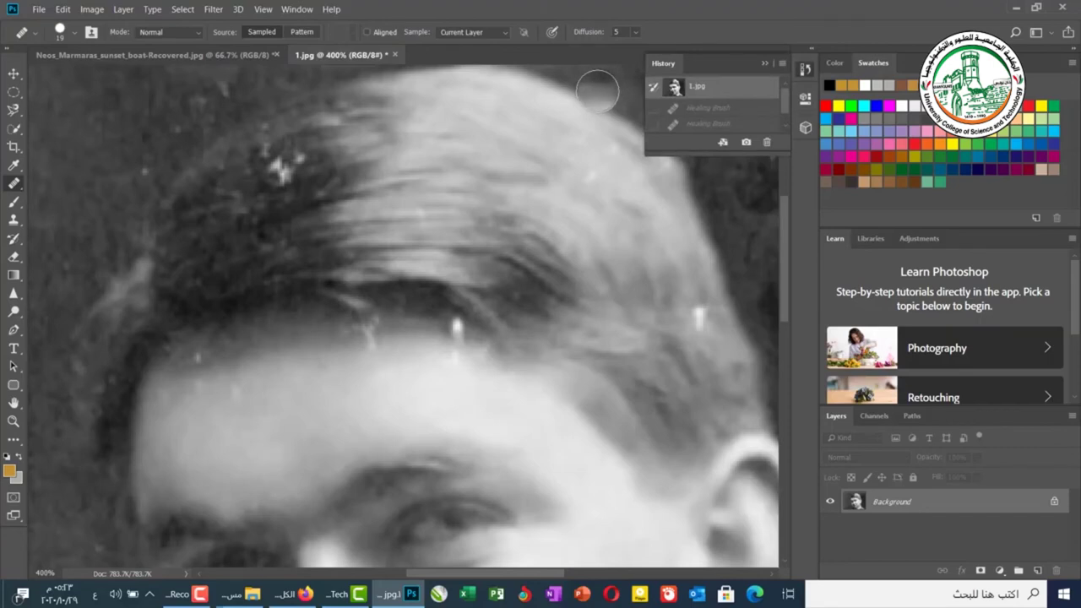
Step: Patch the two white marks along the hairline with clean areas beside them using the Patch Tool in Source mode, clearing each selection
{"action": "right_click", "coordinate": [14, 186]}
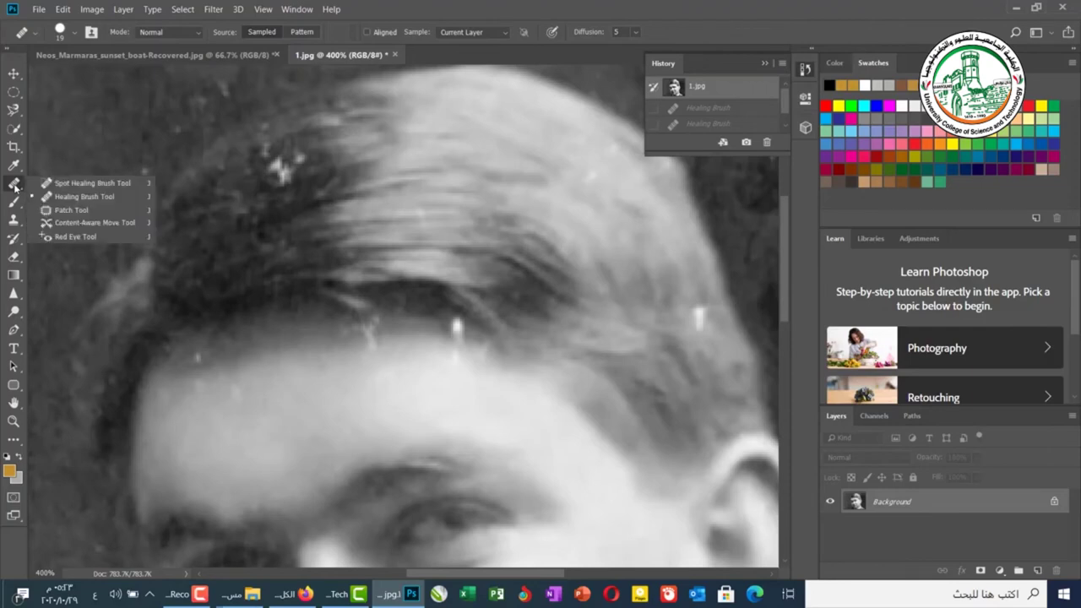
{"action": "left_click", "coordinate": [80, 210]}
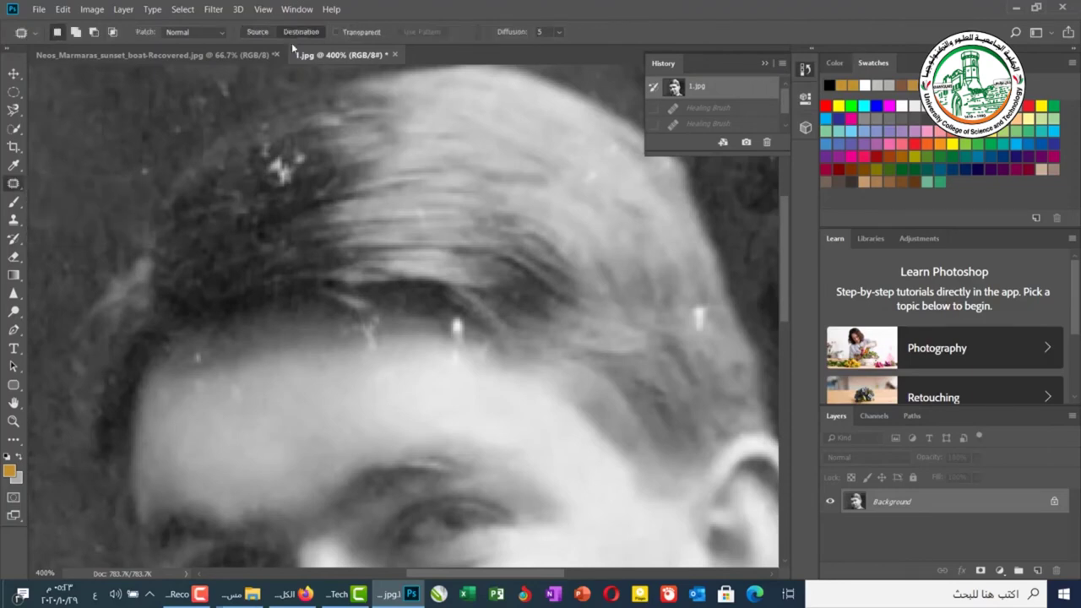
{"action": "left_click", "coordinate": [261, 36]}
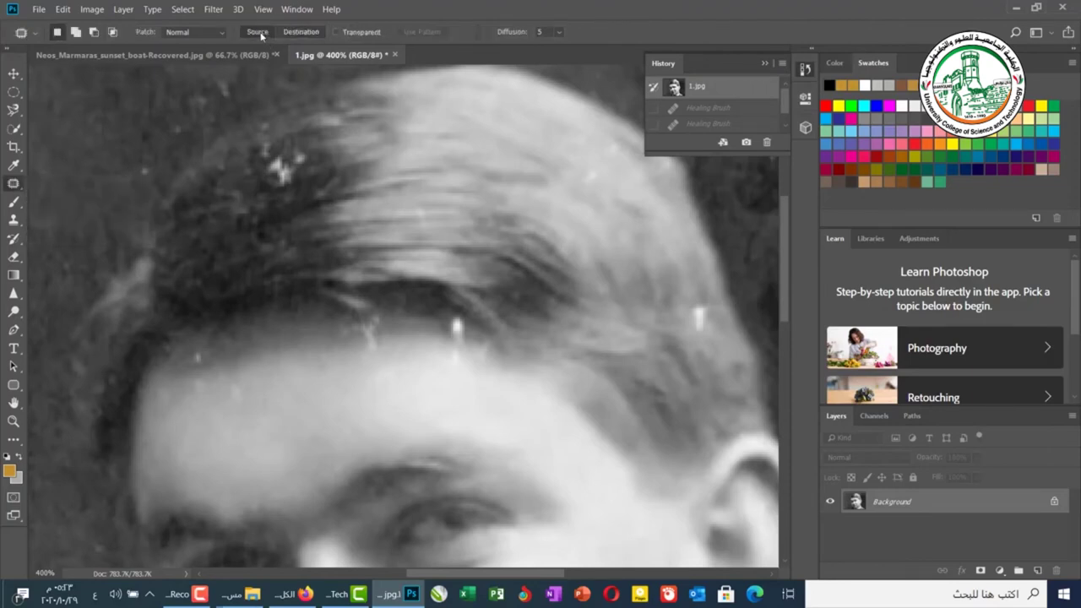
{"action": "left_click", "coordinate": [766, 63]}
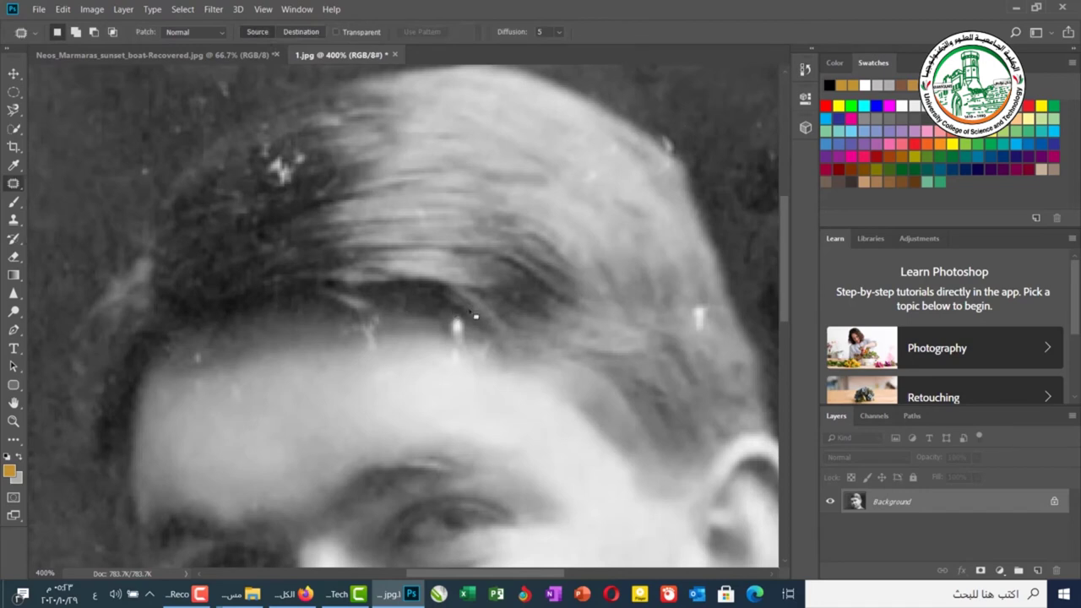
{"action": "mouse_move", "coordinate": [474, 318]}
{"action": "left_mouse_down"}
{"action": "mouse_move", "coordinate": [431, 359]}
{"action": "mouse_move", "coordinate": [454, 384]}
{"action": "mouse_move", "coordinate": [471, 376]}
{"action": "mouse_move", "coordinate": [485, 326]}
{"action": "mouse_move", "coordinate": [471, 309]}
{"action": "mouse_move", "coordinate": [472, 336]}
{"action": "mouse_move", "coordinate": [432, 326]}
{"action": "left_mouse_up"}
{"action": "key", "text": "ctrl+d"}
{"action": "mouse_move", "coordinate": [371, 319]}
{"action": "left_mouse_down"}
{"action": "mouse_move", "coordinate": [341, 320]}
{"action": "mouse_move", "coordinate": [349, 340]}
{"action": "mouse_move", "coordinate": [384, 359]}
{"action": "mouse_move", "coordinate": [399, 345]}
{"action": "mouse_move", "coordinate": [386, 312]}
{"action": "mouse_move", "coordinate": [376, 311]}
{"action": "mouse_move", "coordinate": [373, 332]}
{"action": "mouse_move", "coordinate": [317, 331]}
{"action": "left_mouse_up"}
{"action": "key", "text": "ctrl+d"}
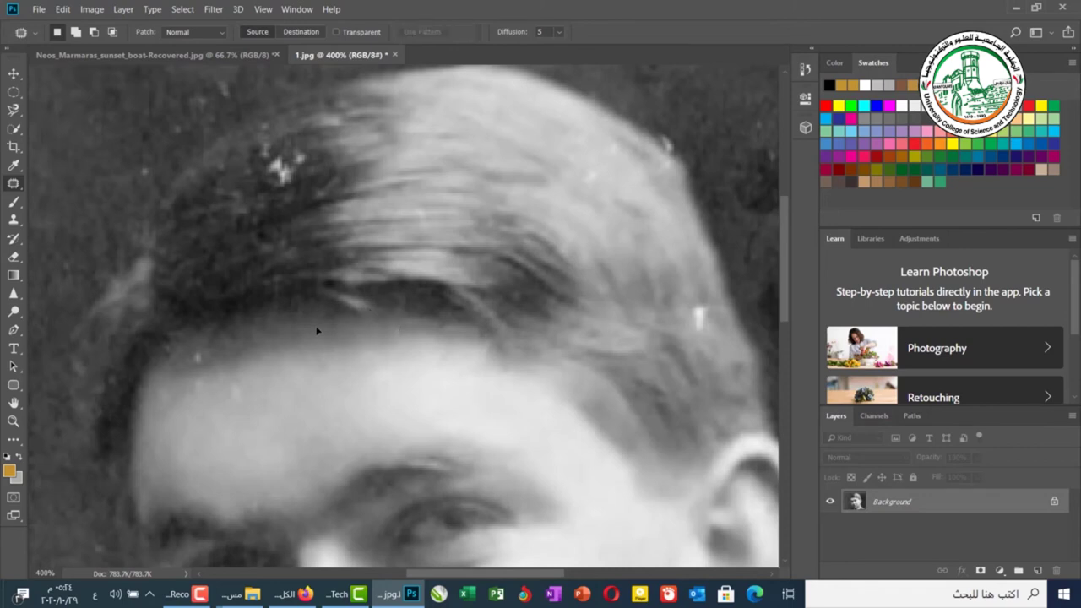
Step: Set the Patch Tool to Destination, cover the white specks in the dark hair with clean hair from below them, and deselect
{"action": "left_click", "coordinate": [303, 32]}
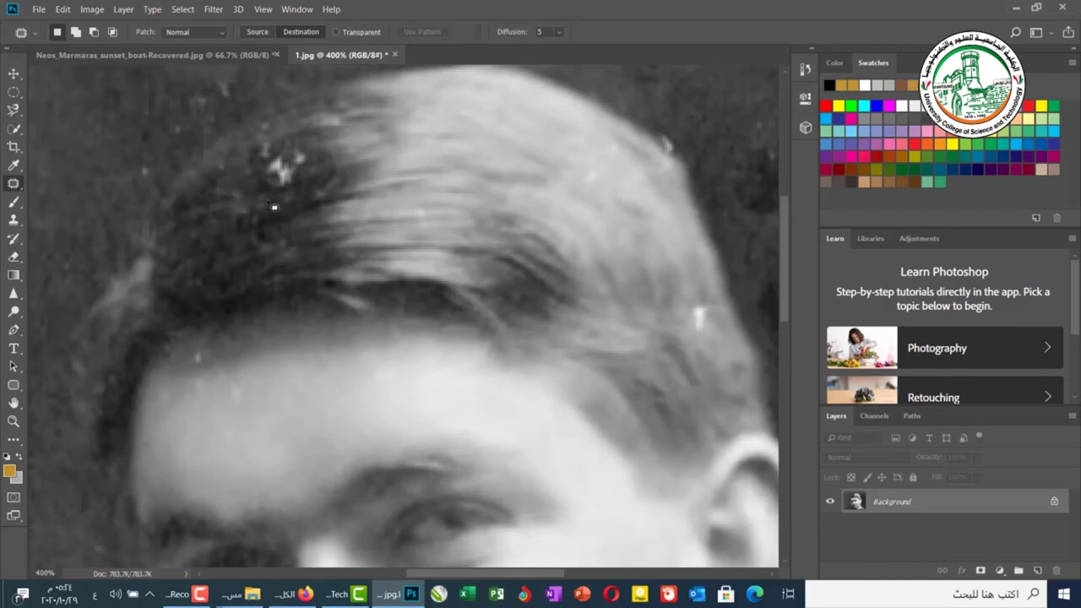
{"action": "mouse_move", "coordinate": [274, 206]}
{"action": "left_mouse_down"}
{"action": "mouse_move", "coordinate": [225, 219]}
{"action": "mouse_move", "coordinate": [233, 252]}
{"action": "mouse_move", "coordinate": [263, 265]}
{"action": "mouse_move", "coordinate": [286, 233]}
{"action": "mouse_move", "coordinate": [263, 202]}
{"action": "mouse_move", "coordinate": [280, 161]}
{"action": "left_mouse_up"}
{"action": "key", "text": "ctrl+d"}
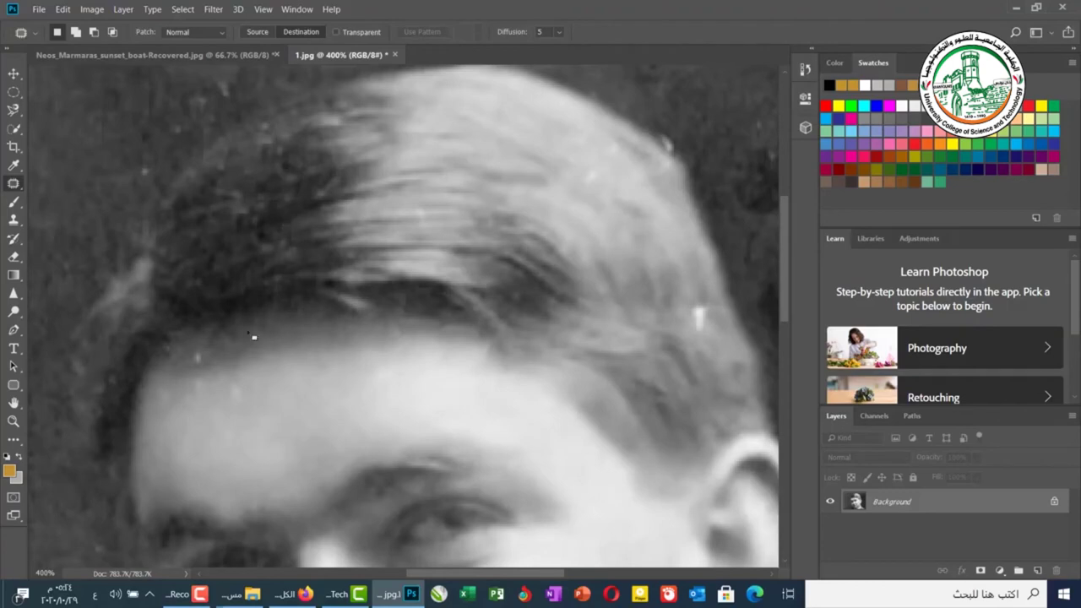
Step: Outline the white mark in the hair above the ear, extending the selection in add mode and trimming it in subtract mode
{"action": "mouse_move", "coordinate": [696, 293]}
{"action": "left_mouse_down"}
{"action": "mouse_move", "coordinate": [693, 310]}
{"action": "mouse_move", "coordinate": [718, 328]}
{"action": "mouse_move", "coordinate": [699, 307]}
{"action": "left_mouse_up"}
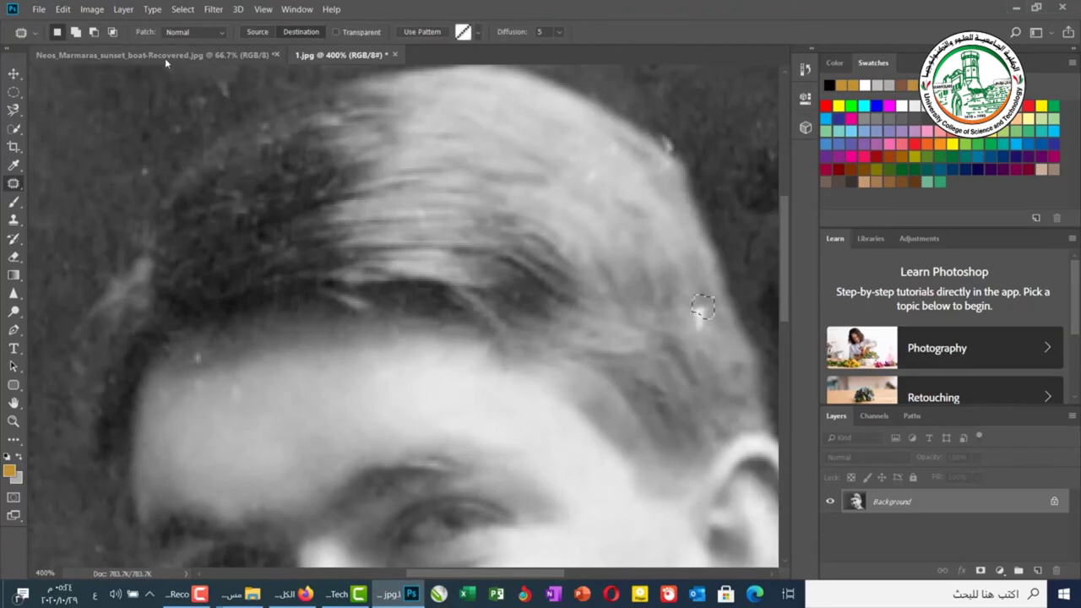
{"action": "left_click", "coordinate": [74, 32]}
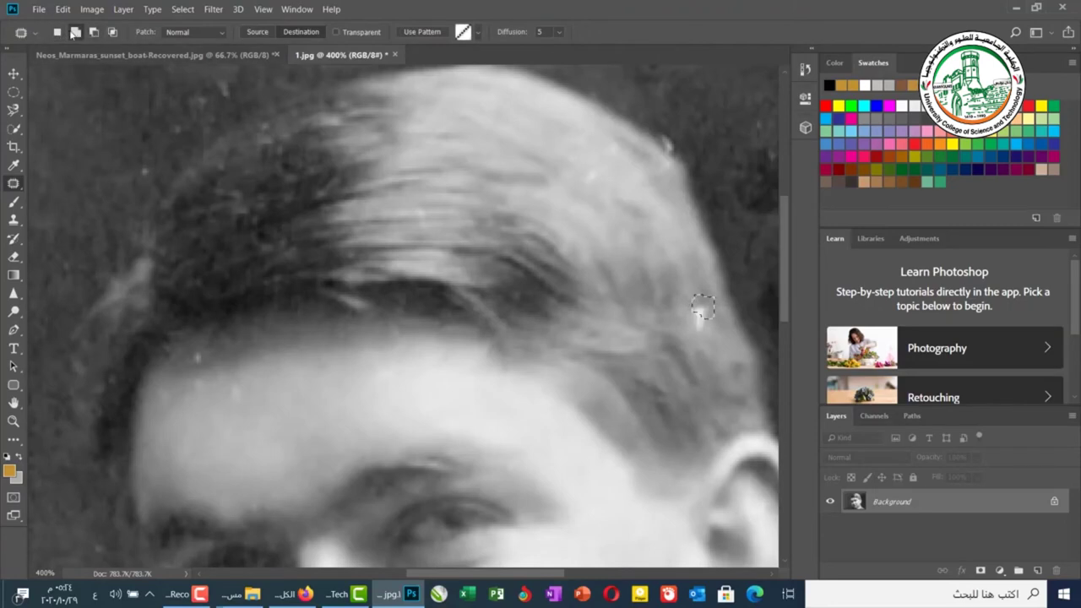
{"action": "mouse_move", "coordinate": [708, 310]}
{"action": "left_mouse_down"}
{"action": "mouse_move", "coordinate": [665, 328]}
{"action": "mouse_move", "coordinate": [699, 366]}
{"action": "mouse_move", "coordinate": [725, 361]}
{"action": "mouse_move", "coordinate": [719, 318]}
{"action": "left_mouse_up"}
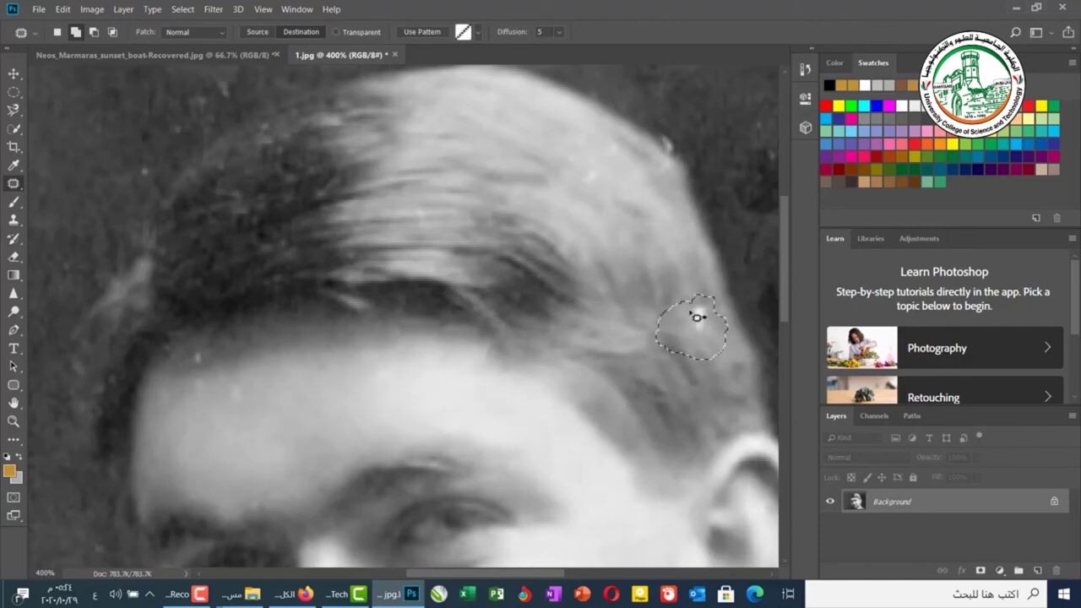
{"action": "left_click", "coordinate": [95, 32]}
{"action": "mouse_move", "coordinate": [728, 348]}
{"action": "left_mouse_down"}
{"action": "mouse_move", "coordinate": [672, 335]}
{"action": "mouse_move", "coordinate": [660, 319]}
{"action": "mouse_move", "coordinate": [638, 327]}
{"action": "mouse_move", "coordinate": [673, 376]}
{"action": "mouse_move", "coordinate": [701, 378]}
{"action": "mouse_move", "coordinate": [723, 349]}
{"action": "left_mouse_up"}
{"action": "mouse_move", "coordinate": [678, 297]}
{"action": "left_mouse_down"}
{"action": "mouse_move", "coordinate": [680, 350]}
{"action": "mouse_move", "coordinate": [656, 341]}
{"action": "mouse_move", "coordinate": [678, 298]}
{"action": "left_mouse_up"}
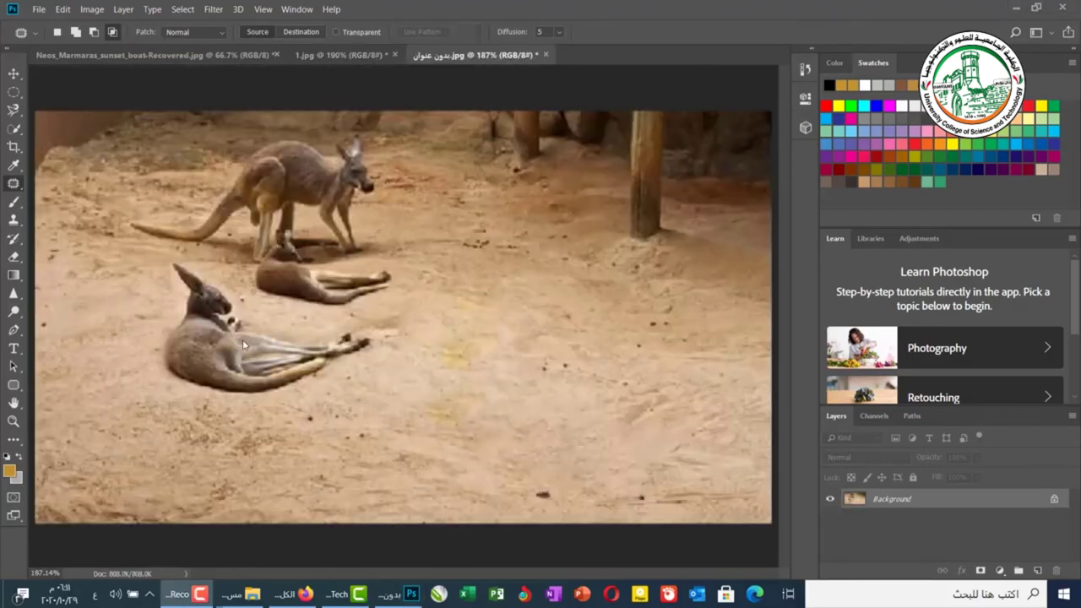
Step: Outline the reclining kangaroo in the foreground with the Content-Aware Move Tool in Move mode
{"action": "right_click", "coordinate": [14, 184]}
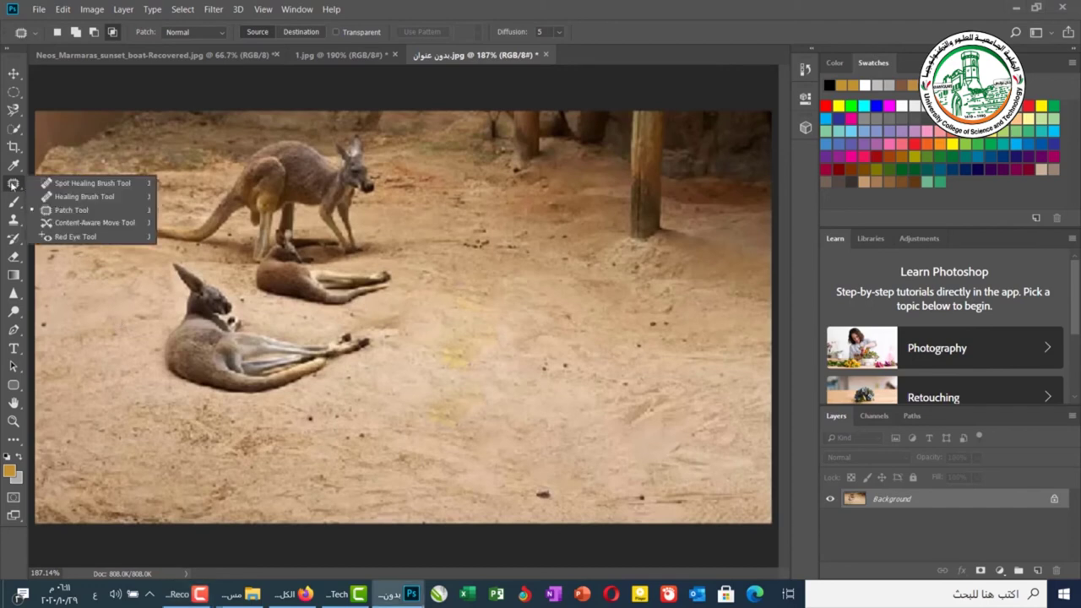
{"action": "left_click", "coordinate": [91, 222]}
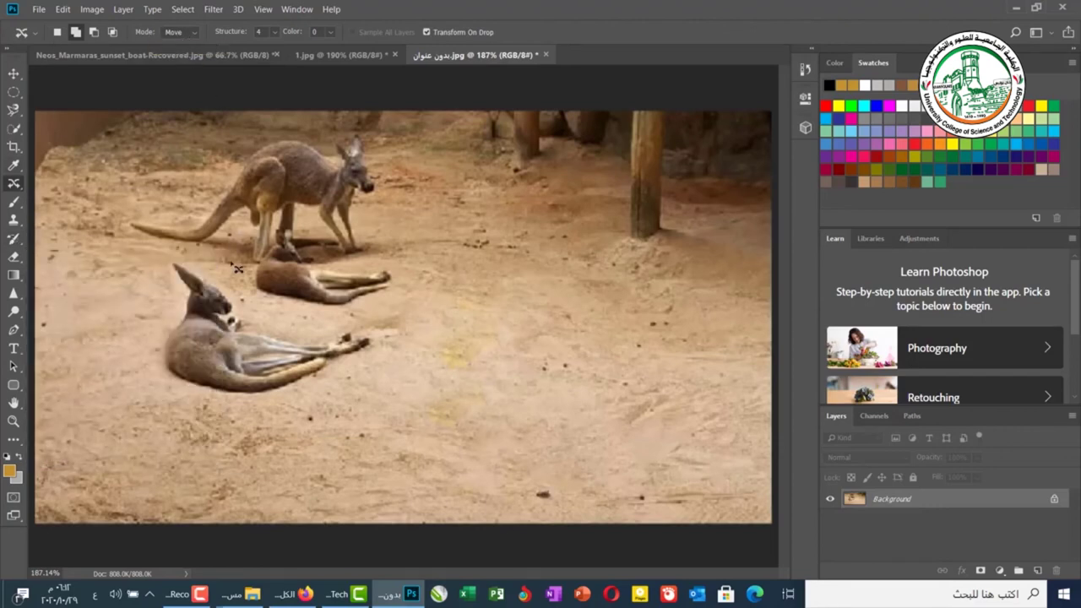
{"action": "mouse_move", "coordinate": [175, 265]}
{"action": "left_mouse_down"}
{"action": "mouse_move", "coordinate": [237, 304]}
{"action": "mouse_move", "coordinate": [244, 315]}
{"action": "mouse_move", "coordinate": [231, 325]}
{"action": "mouse_move", "coordinate": [245, 317]}
{"action": "mouse_move", "coordinate": [248, 336]}
{"action": "mouse_move", "coordinate": [265, 344]}
{"action": "mouse_move", "coordinate": [319, 357]}
{"action": "mouse_move", "coordinate": [363, 332]}
{"action": "mouse_move", "coordinate": [372, 350]}
{"action": "mouse_move", "coordinate": [287, 386]}
{"action": "mouse_move", "coordinate": [182, 382]}
{"action": "mouse_move", "coordinate": [166, 355]}
{"action": "mouse_move", "coordinate": [197, 319]}
{"action": "mouse_move", "coordinate": [177, 268]}
{"action": "left_mouse_up"}
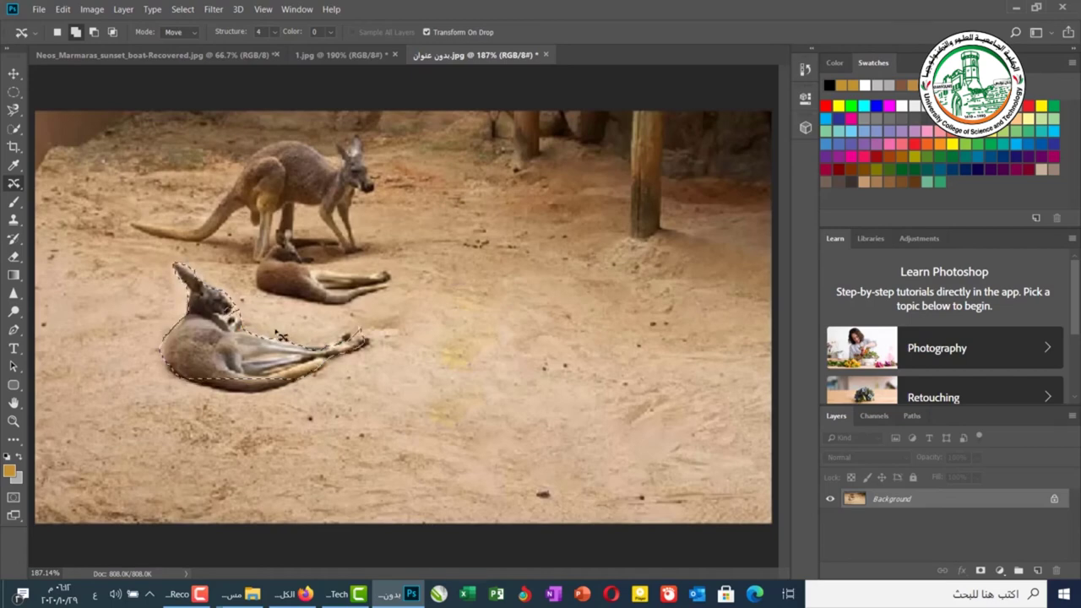
Step: Expand the selection around the reclining foreground kangaroo by 10 pixels
{"action": "key", "text": "ctrl+plus"}
{"action": "key", "text": "ctrl+plus"}
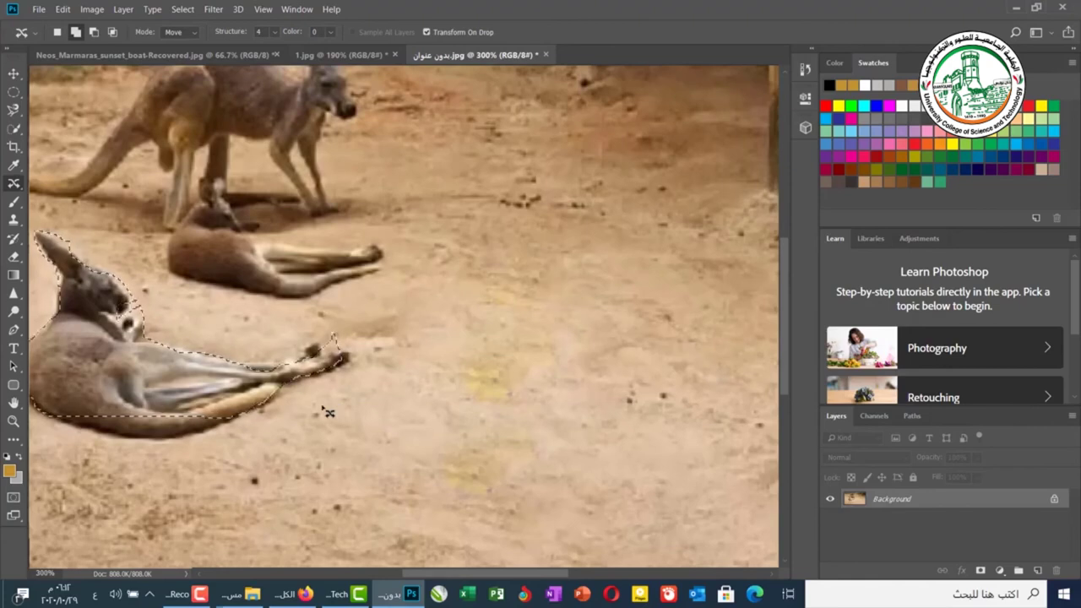
{"action": "left_click_drag", "start_coordinate": [326, 412], "coordinate": [497, 442]}
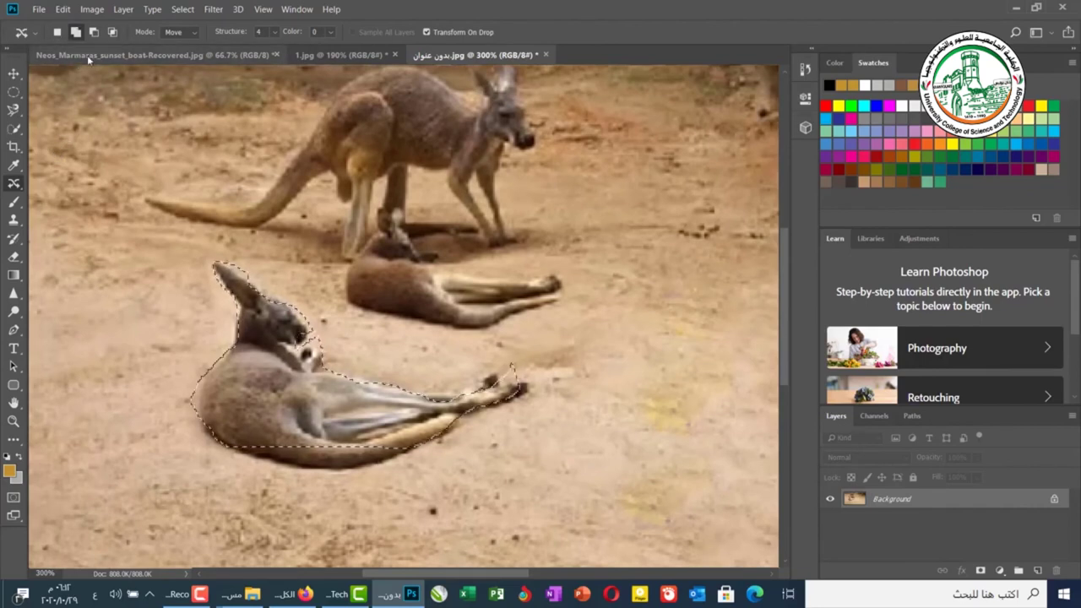
{"action": "left_click", "coordinate": [182, 10]}
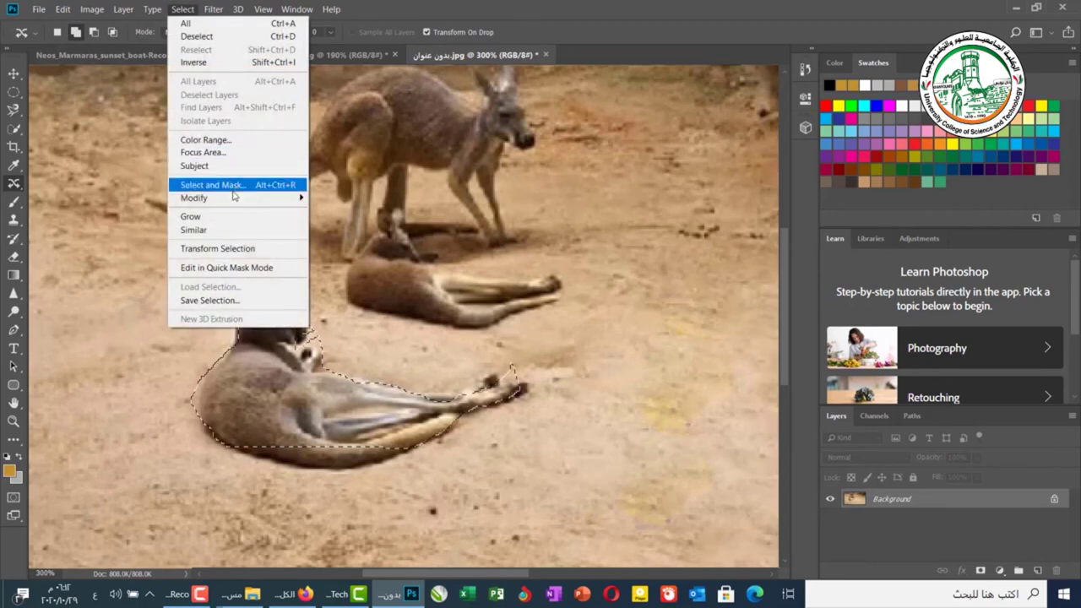
{"action": "mouse_move", "coordinate": [236, 199]}
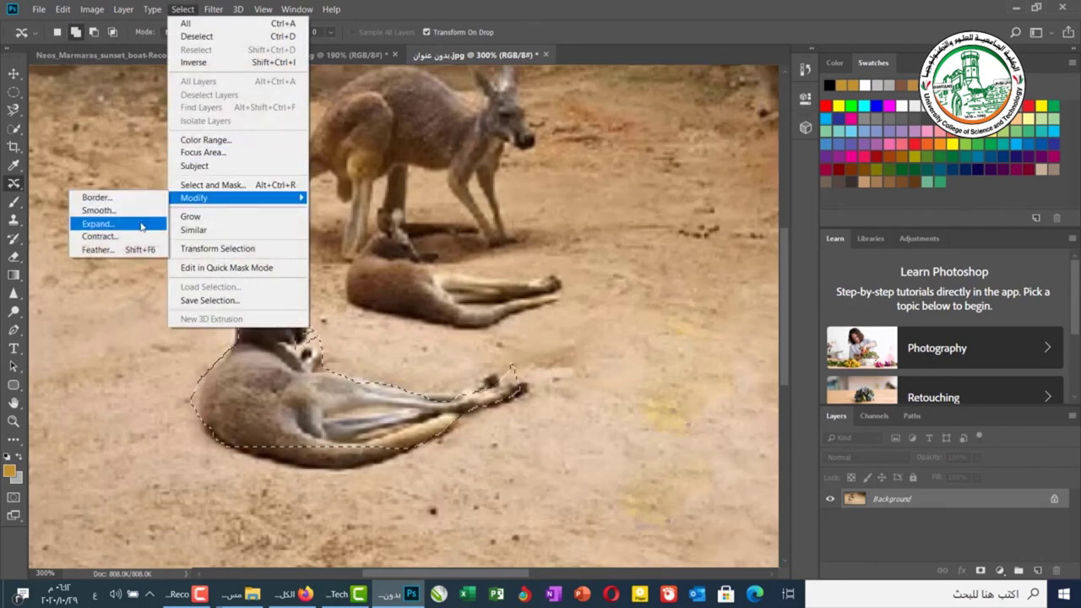
{"action": "left_click", "coordinate": [98, 223]}
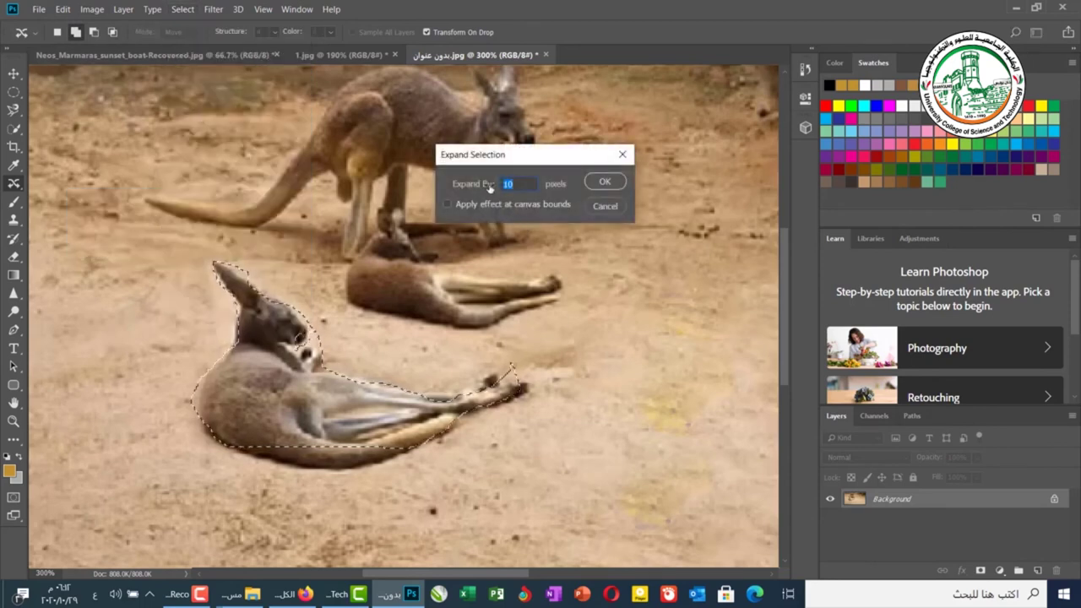
{"action": "left_click", "coordinate": [603, 182]}
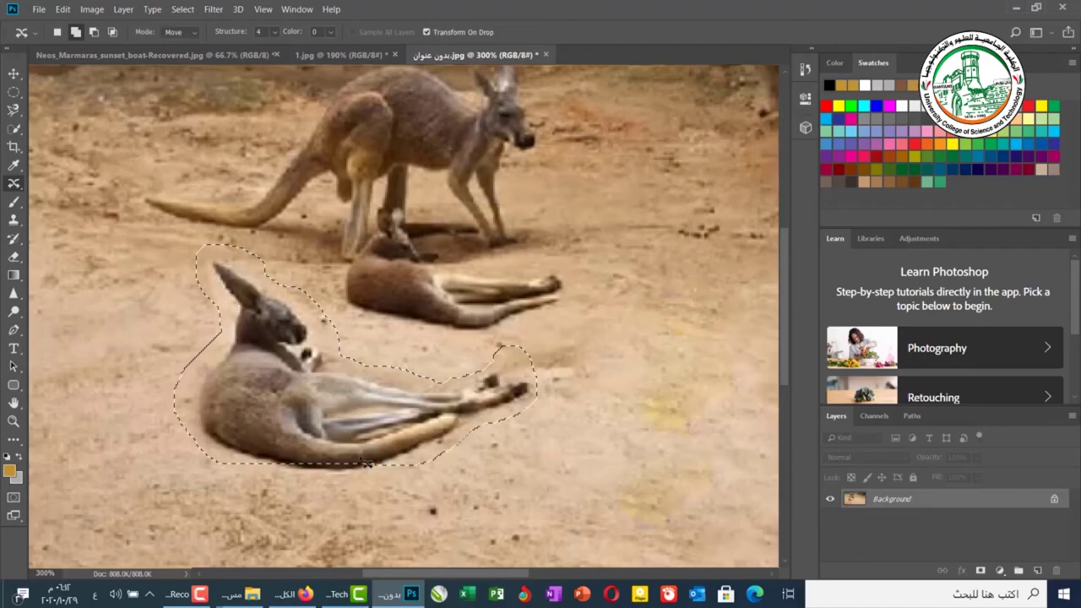
Step: Expand the kangaroo selection a second time to leave a wider margin of sand around the animal
{"action": "left_click", "coordinate": [182, 9]}
{"action": "mouse_move", "coordinate": [208, 199]}
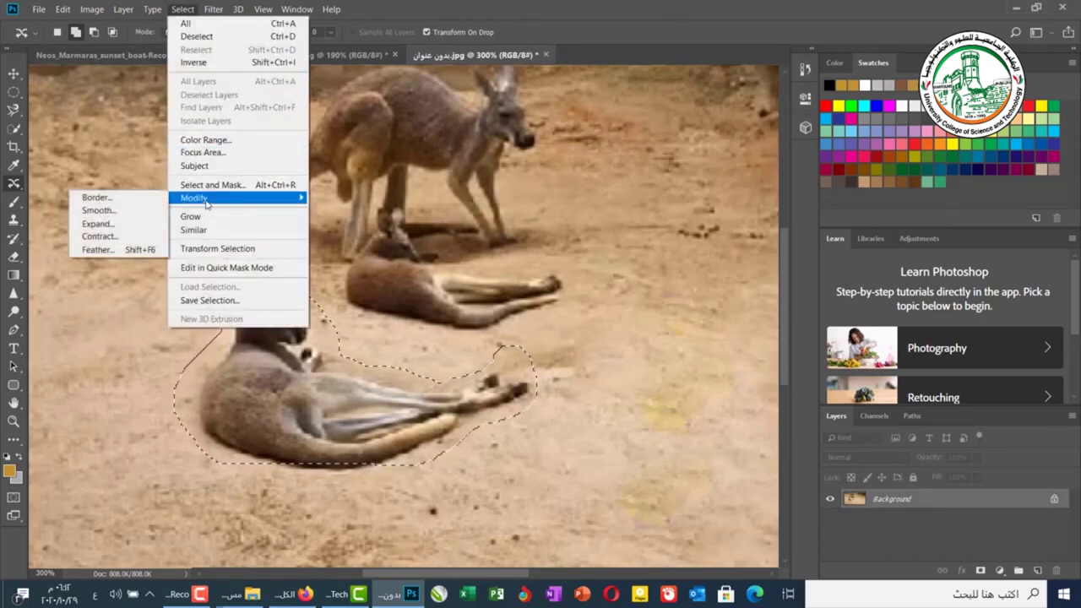
{"action": "left_click", "coordinate": [138, 225]}
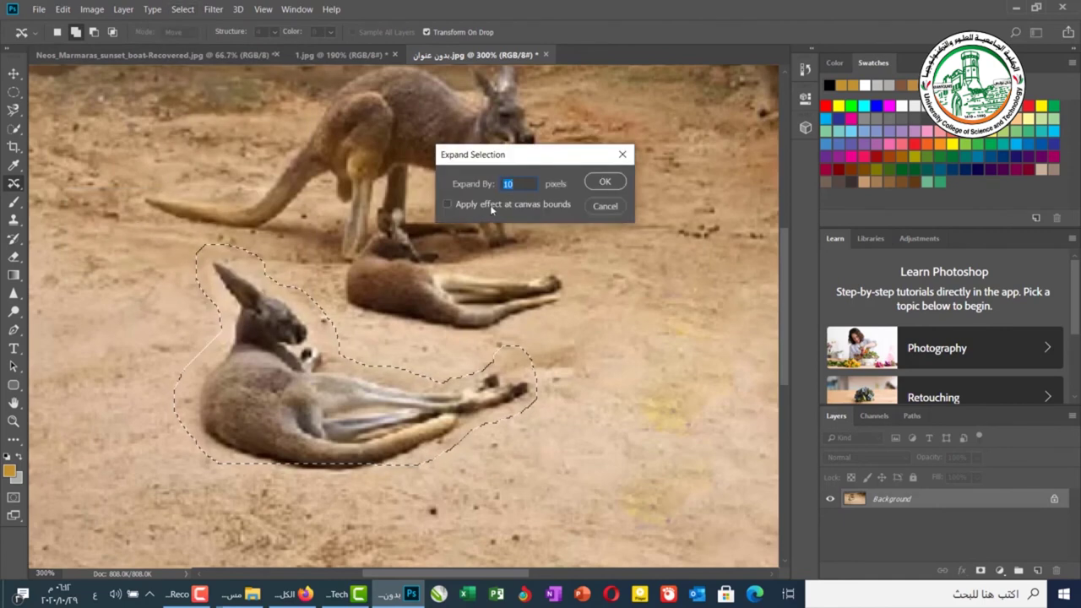
{"action": "left_click", "coordinate": [608, 181]}
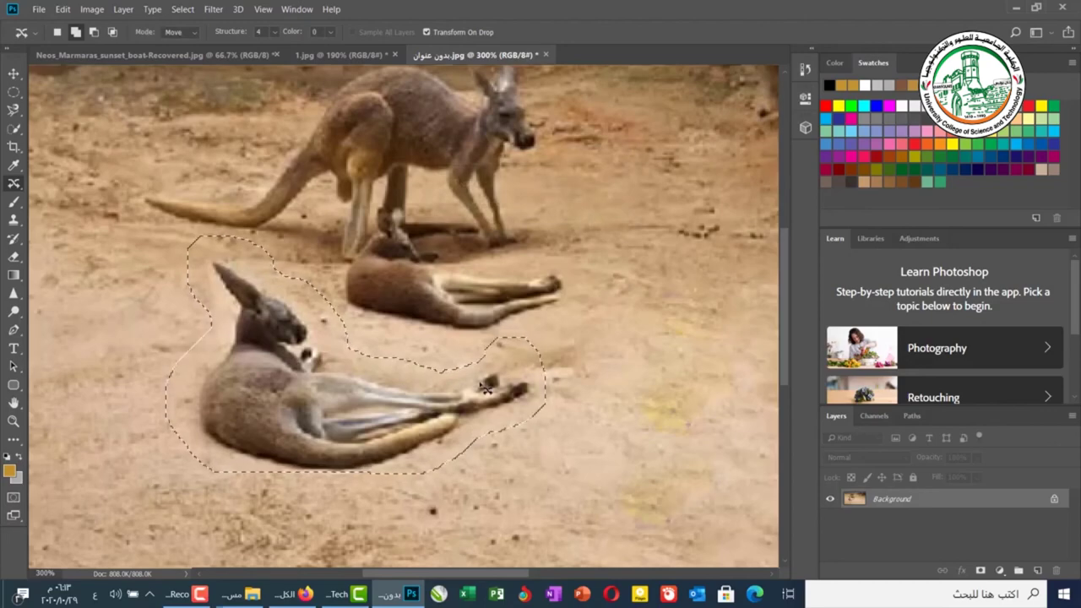
Step: Move the selected kangaroo to the empty sand below the wooden post with Content-Aware Move and commit the move
{"action": "key", "text": "ctrl+0"}
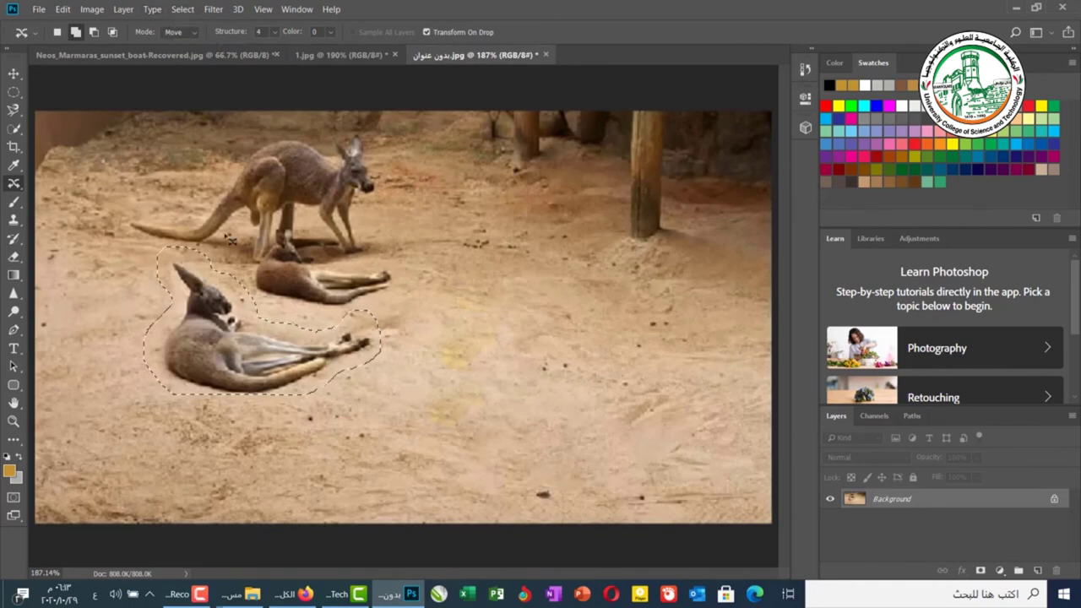
{"action": "left_click_drag", "start_coordinate": [226, 361], "coordinate": [571, 437]}
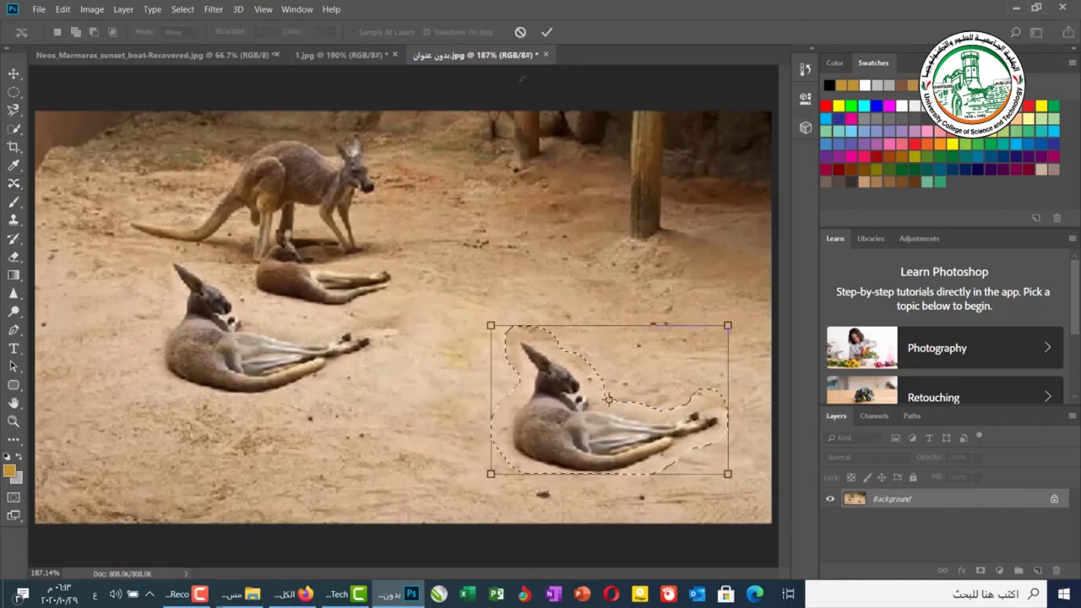
{"action": "left_click", "coordinate": [546, 32]}
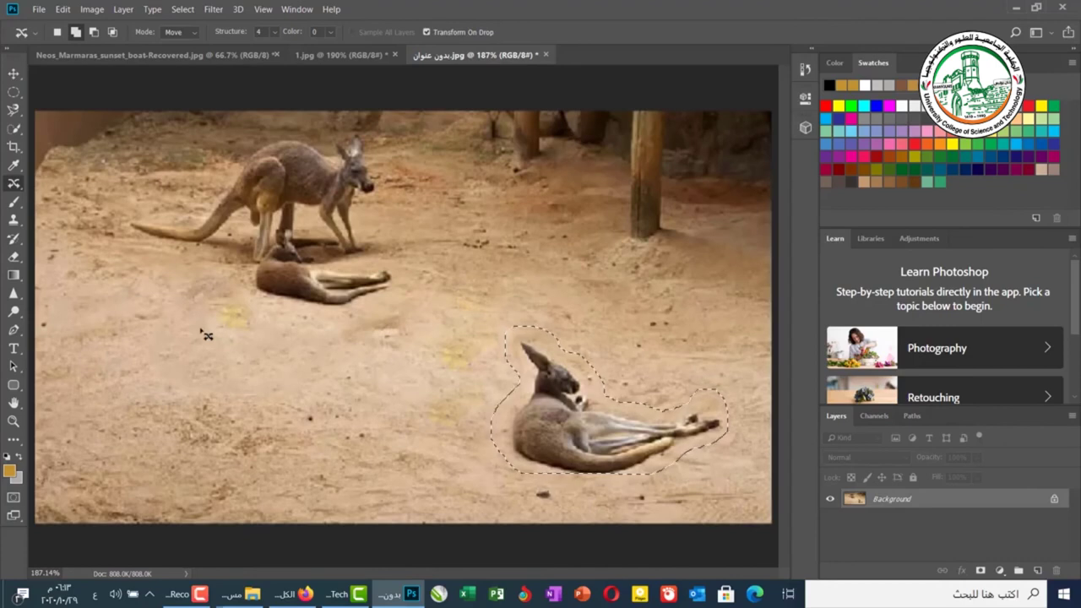
Step: Switch Content-Aware Move to Extend mode and place a copy of the kangaroo on the sand below the standing kangaroo's tail
{"action": "left_click", "coordinate": [182, 35]}
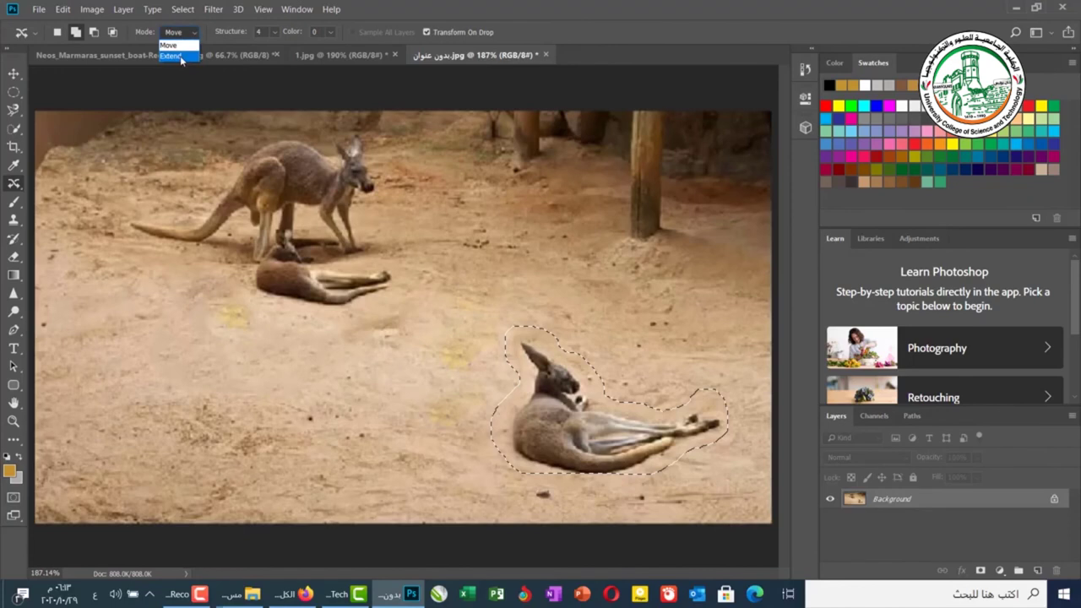
{"action": "left_click", "coordinate": [180, 57]}
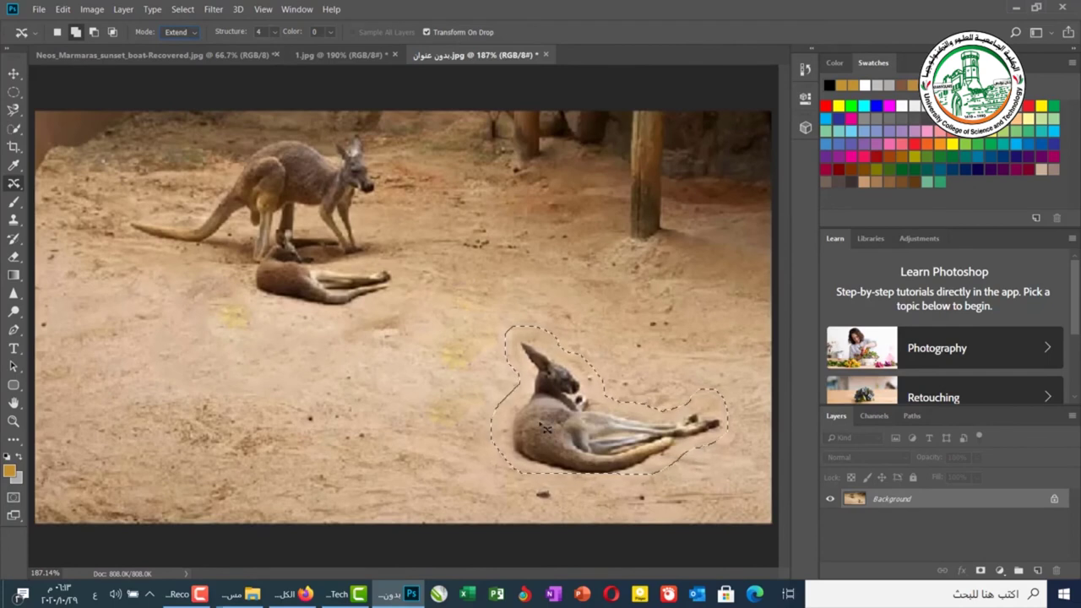
{"action": "left_click_drag", "start_coordinate": [547, 428], "coordinate": [118, 373]}
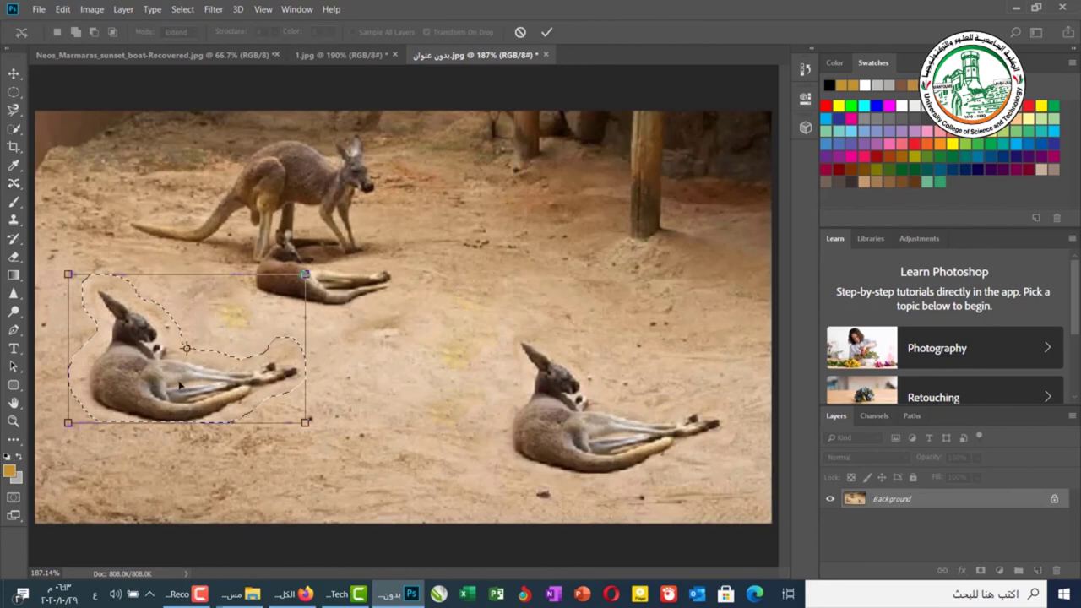
{"action": "left_click", "coordinate": [547, 33]}
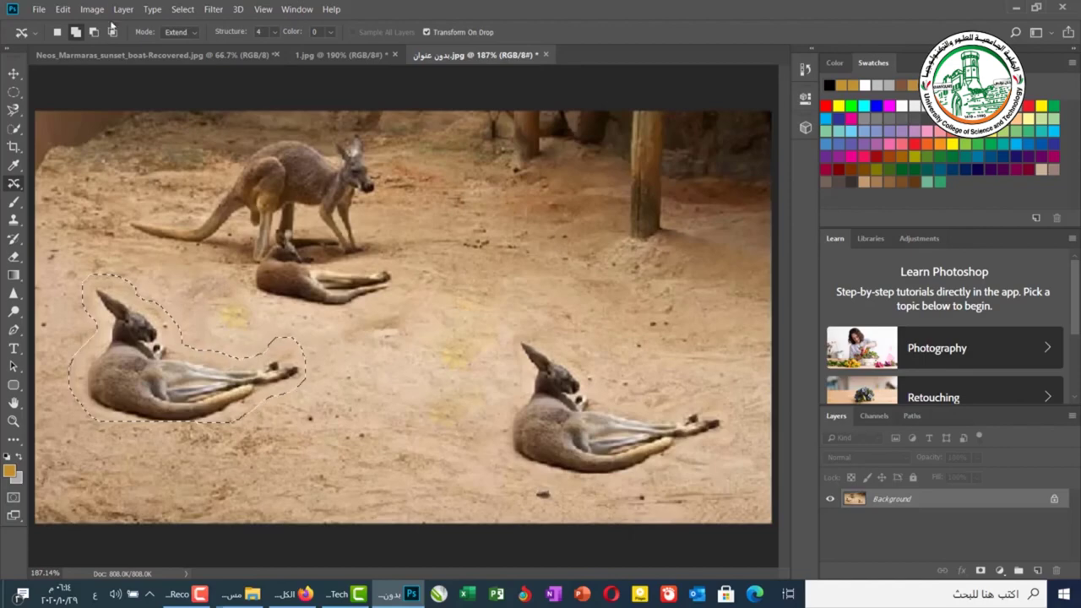
Step: Fill the selection around the copied kangaroo with Content-Aware contents, using Color Adaptation, Normal mode and 100% opacity
{"action": "left_click", "coordinate": [65, 10]}
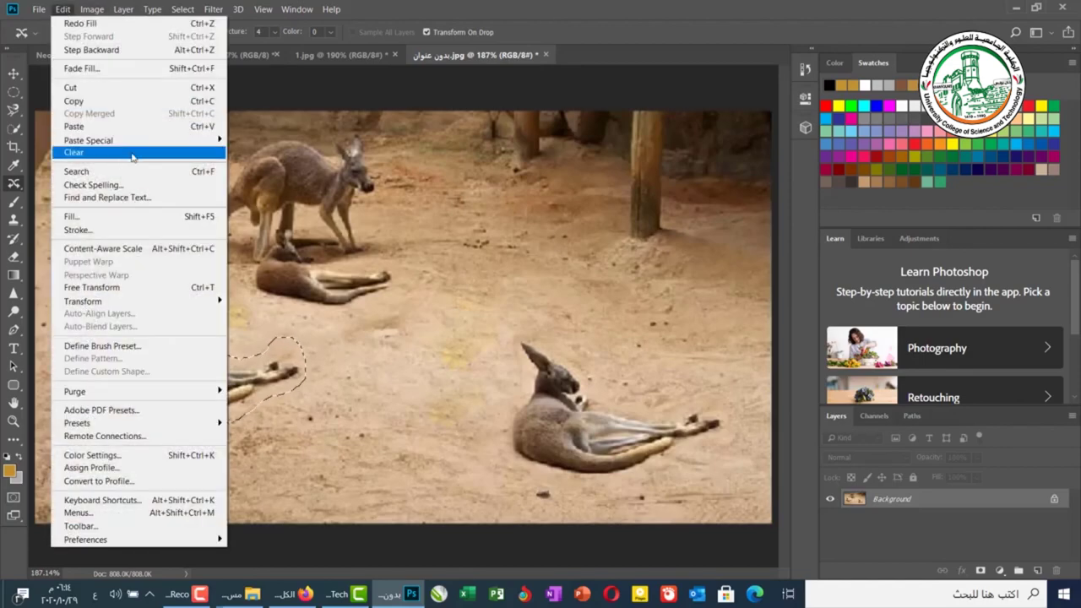
{"action": "left_click", "coordinate": [130, 216]}
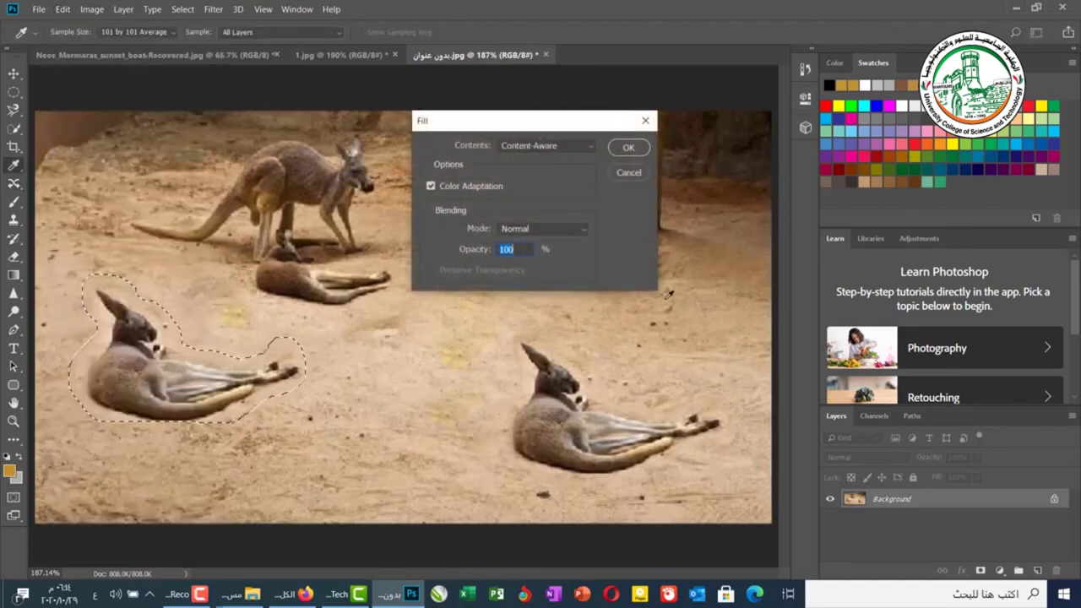
{"action": "left_click", "coordinate": [523, 151]}
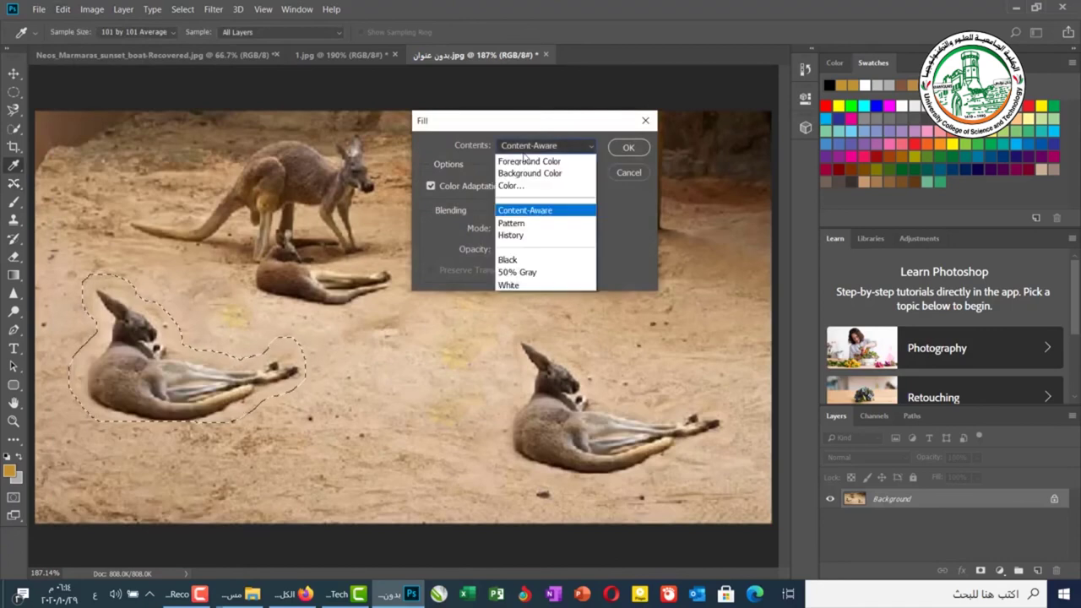
{"action": "left_click", "coordinate": [525, 209]}
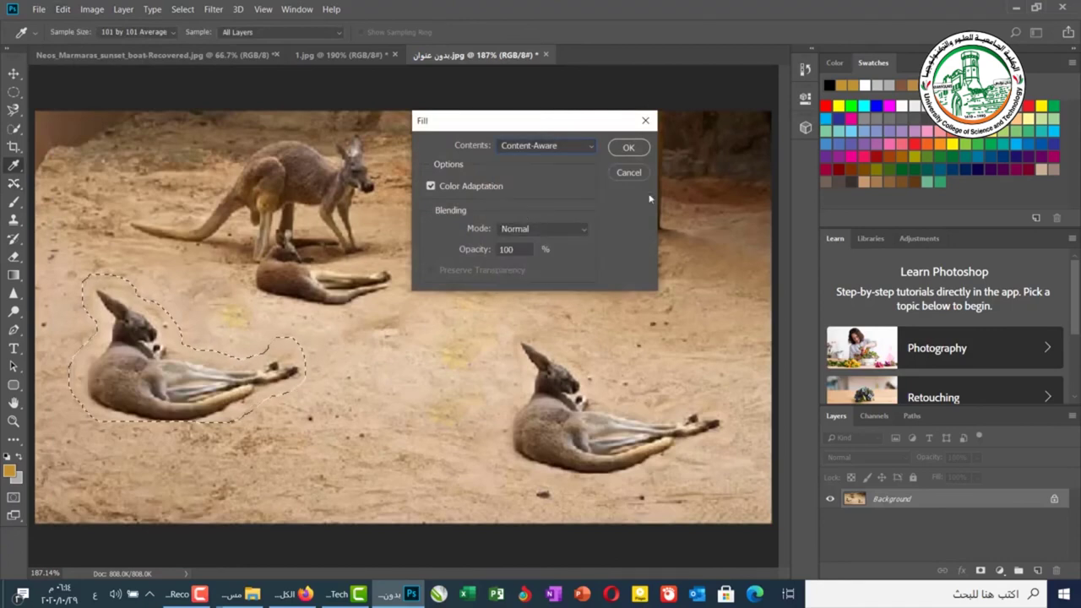
{"action": "left_click", "coordinate": [629, 147]}
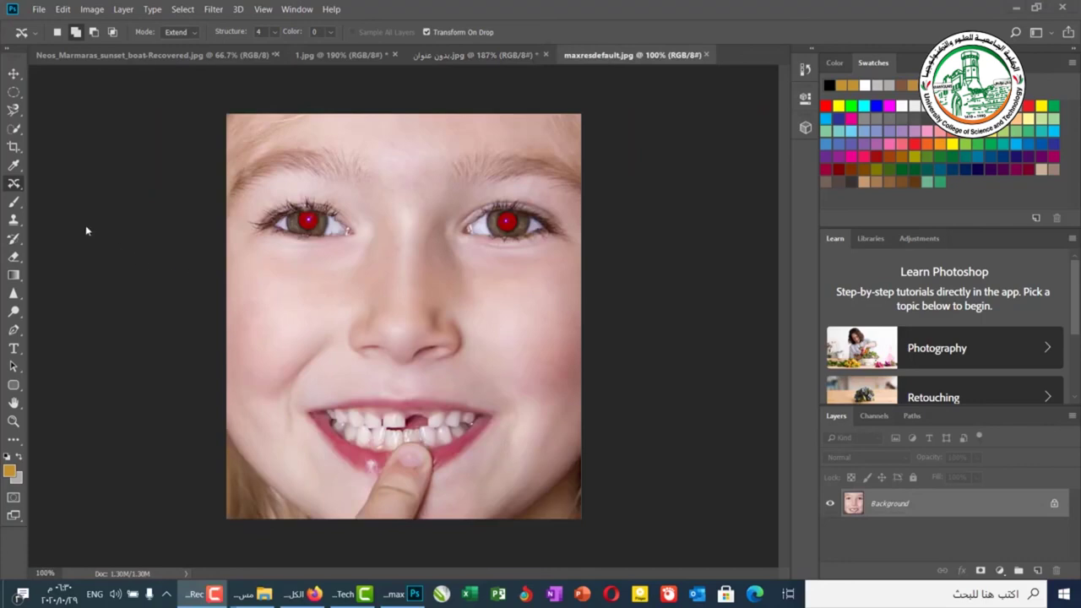
Step: Remove the red pupils from both of the child's eyes in maxresdefault.jpg with the Red Eye Tool
{"action": "left_click", "coordinate": [14, 185]}
{"action": "right_click", "coordinate": [14, 185]}
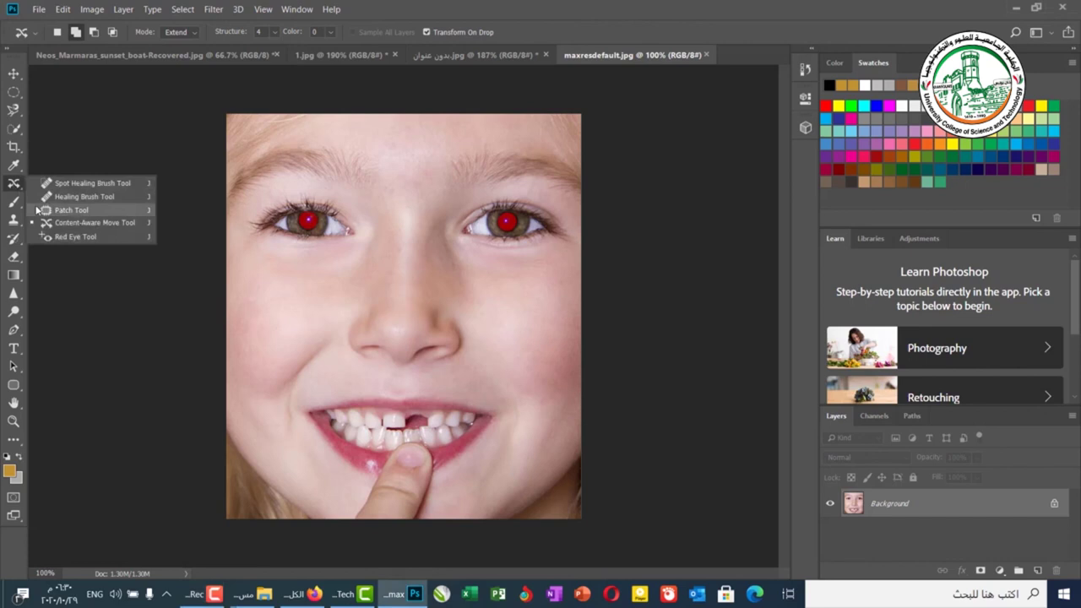
{"action": "left_click", "coordinate": [85, 238]}
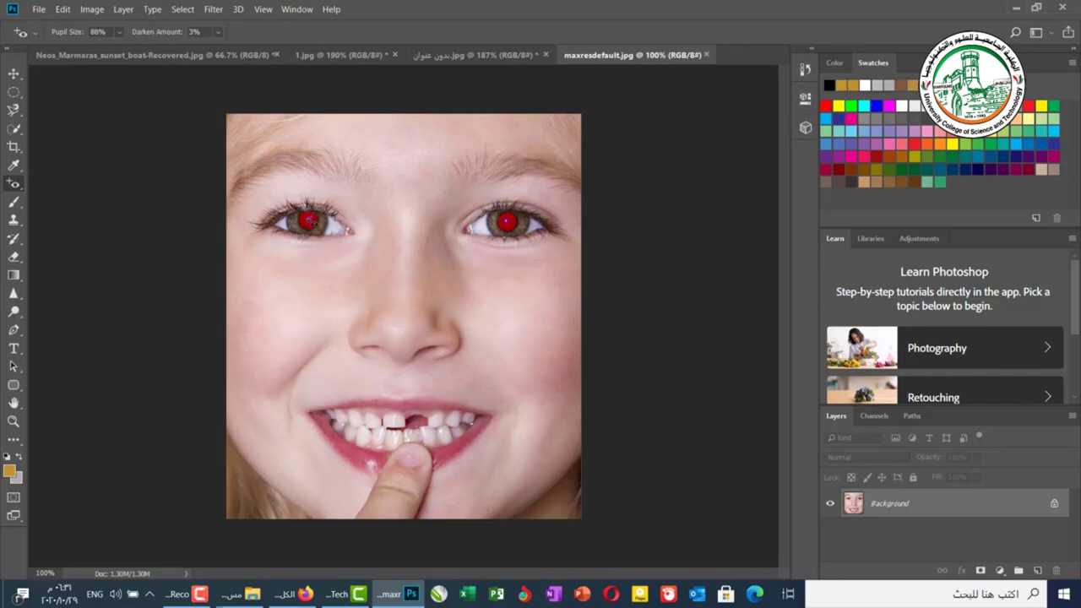
{"action": "left_click", "coordinate": [310, 220]}
{"action": "left_click", "coordinate": [506, 221]}
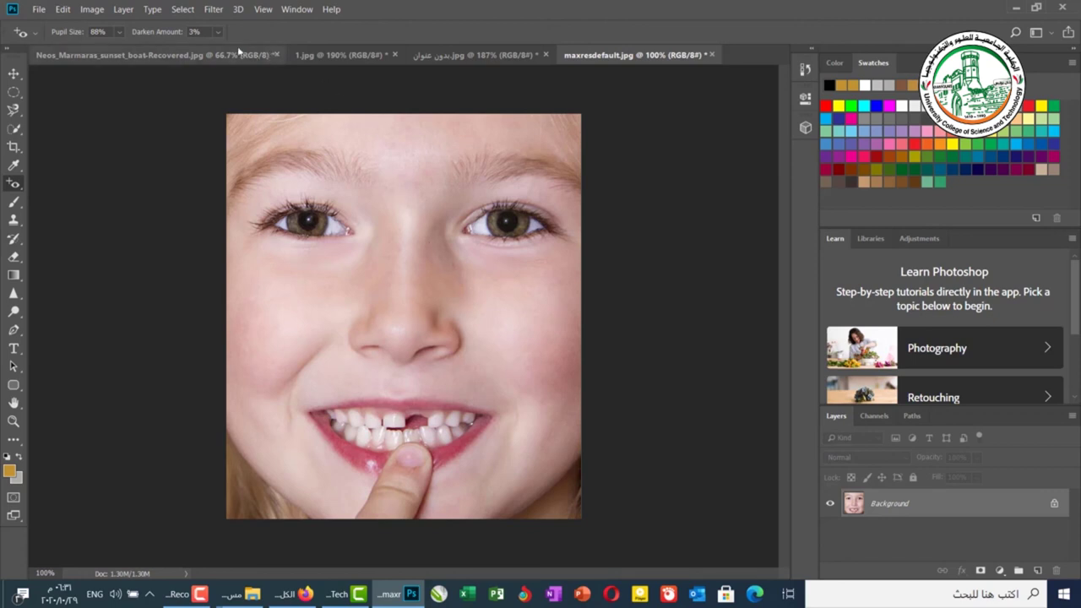
Step: Set the Red Eye Tool's Darken Amount to 10% and check the Pupil Size setting
{"action": "left_click", "coordinate": [217, 32]}
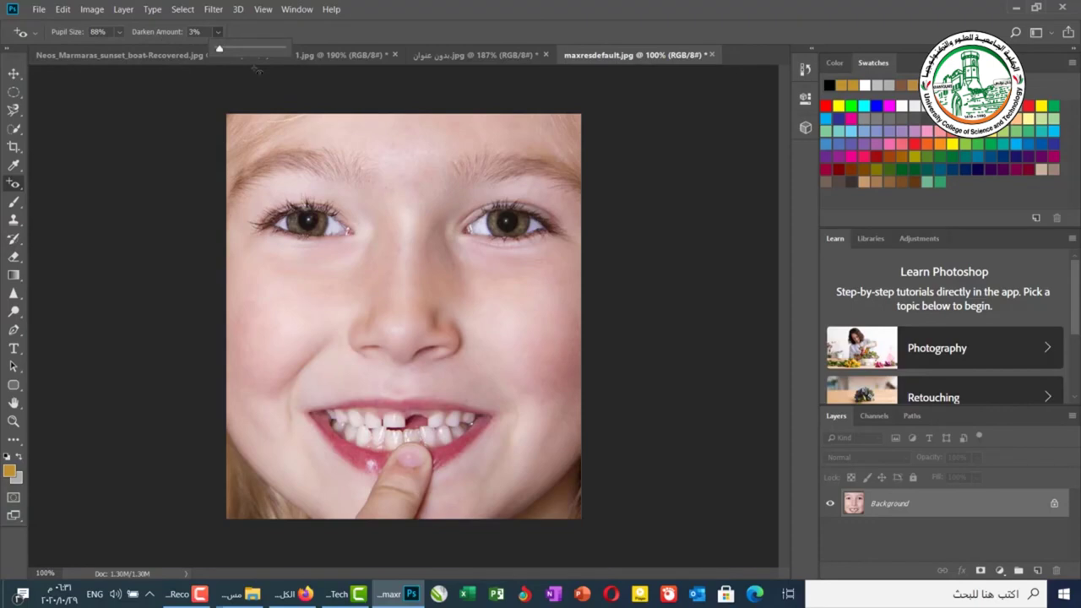
{"action": "mouse_move", "coordinate": [220, 48]}
{"action": "left_mouse_down"}
{"action": "mouse_move", "coordinate": [235, 48]}
{"action": "mouse_move", "coordinate": [217, 49]}
{"action": "left_mouse_up"}
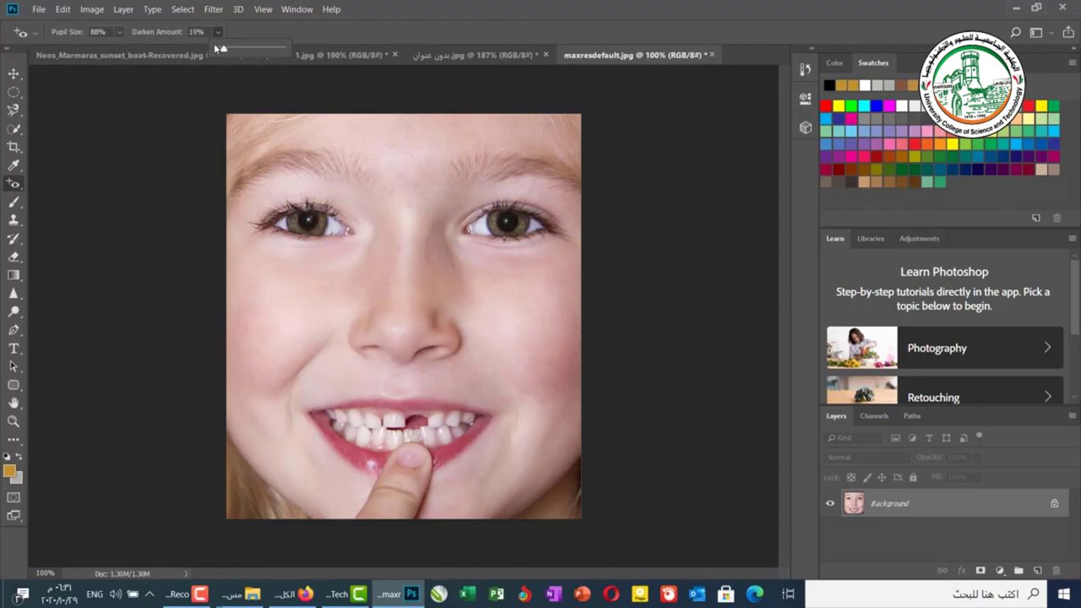
{"action": "left_click", "coordinate": [122, 32]}
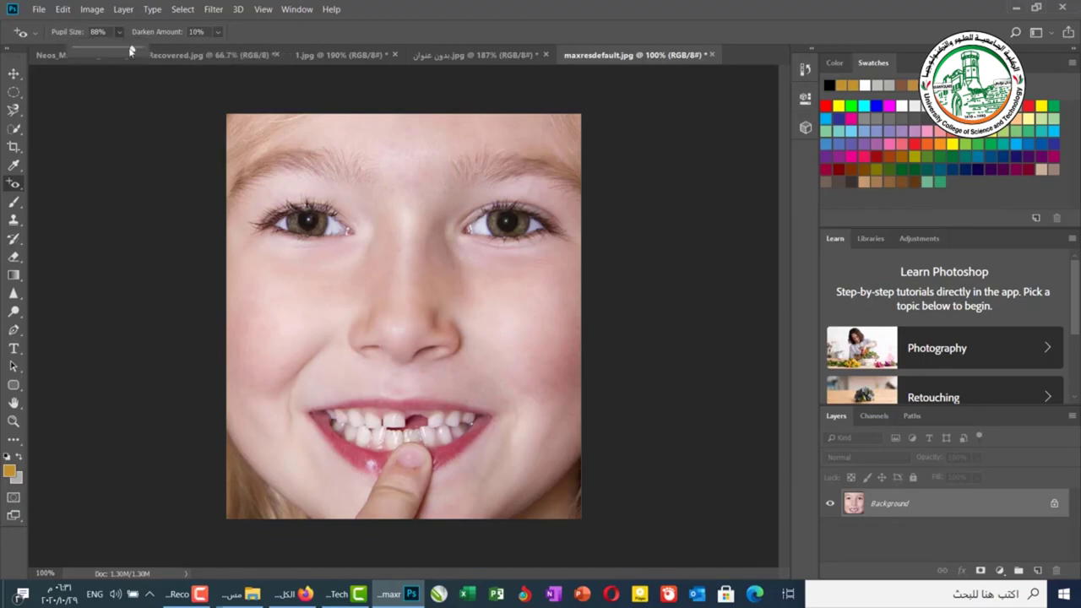
{"action": "left_click", "coordinate": [147, 108]}
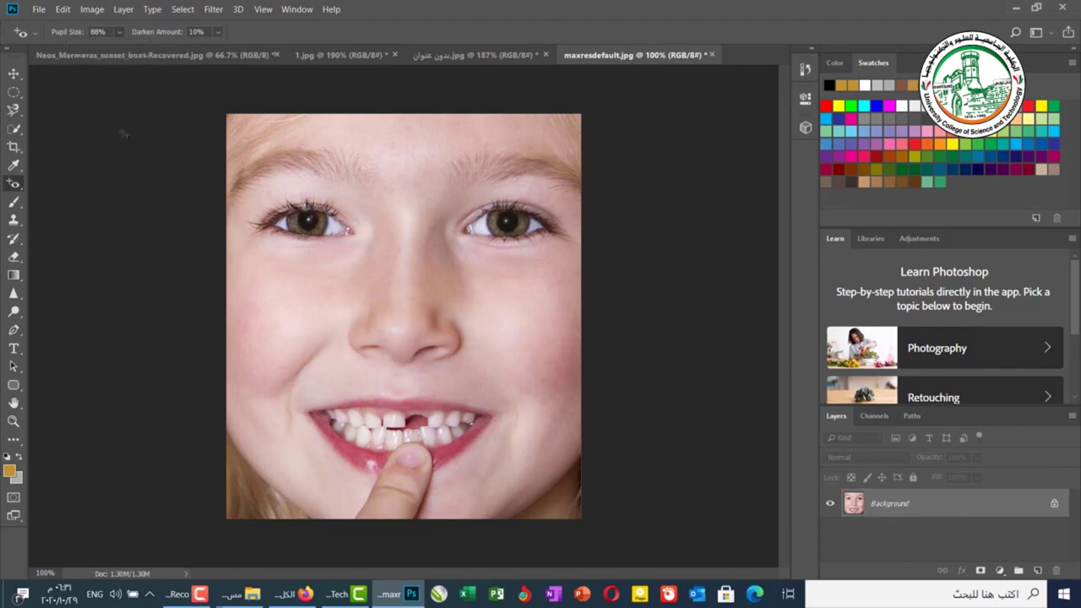
{"action": "right_click", "coordinate": [16, 184]}
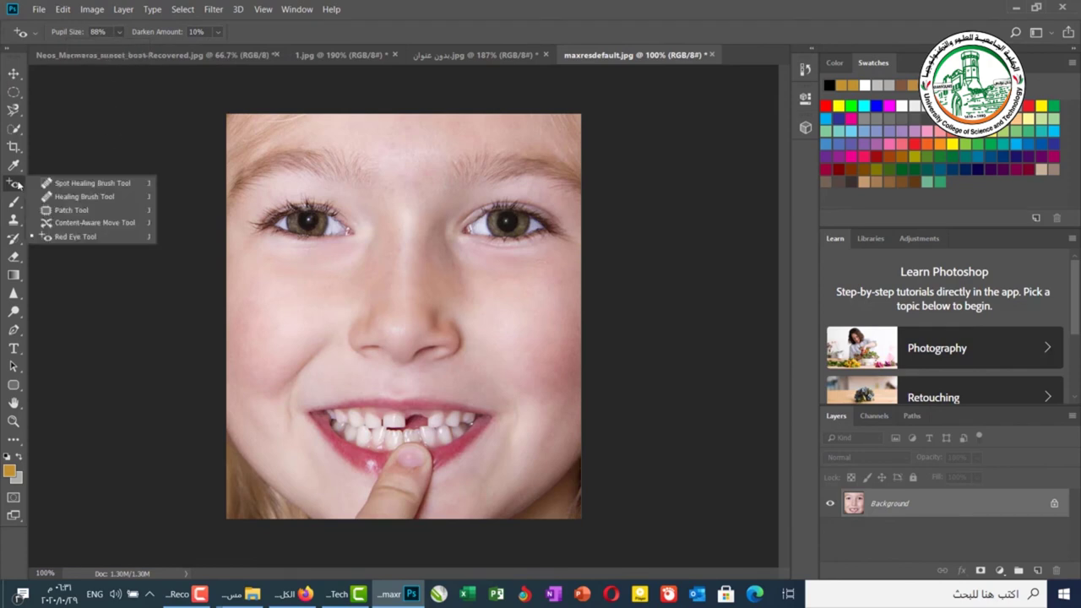